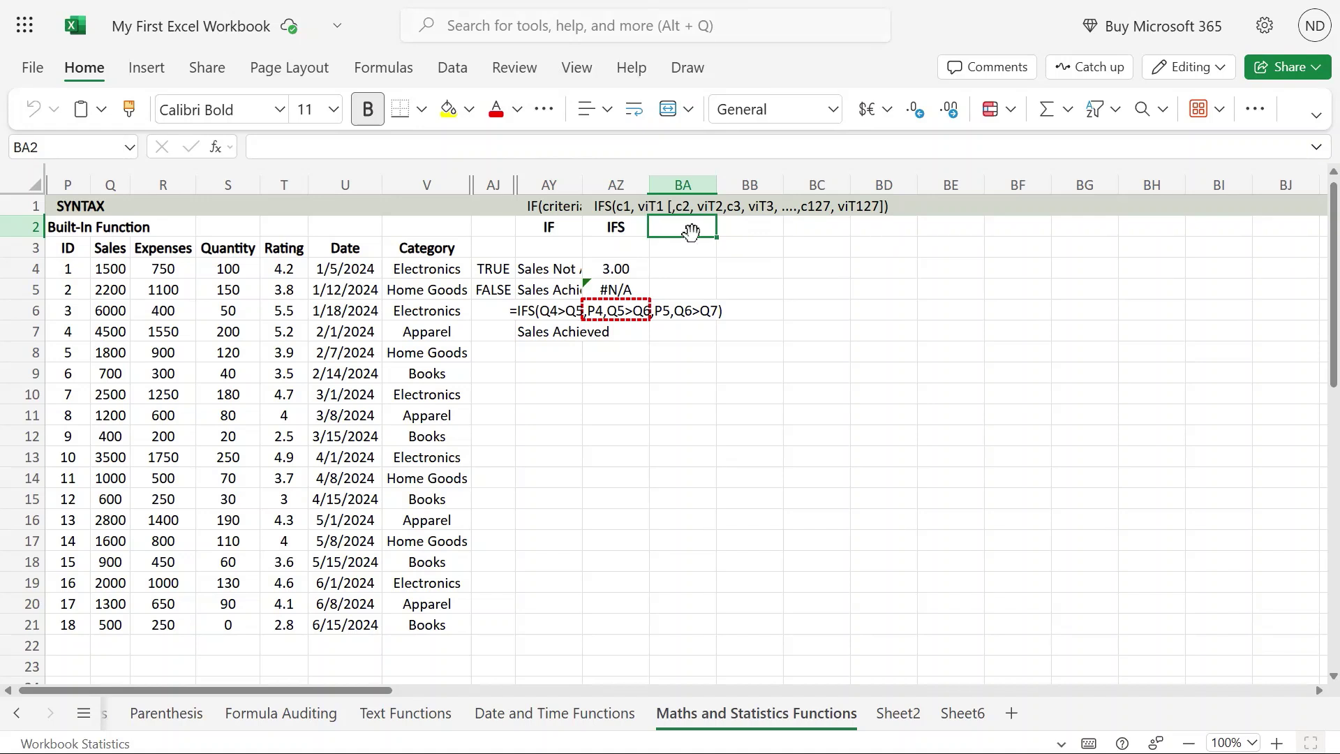
- Enter the heading IFNA in cell BA2, beside the IFS heading
text(IFNA)
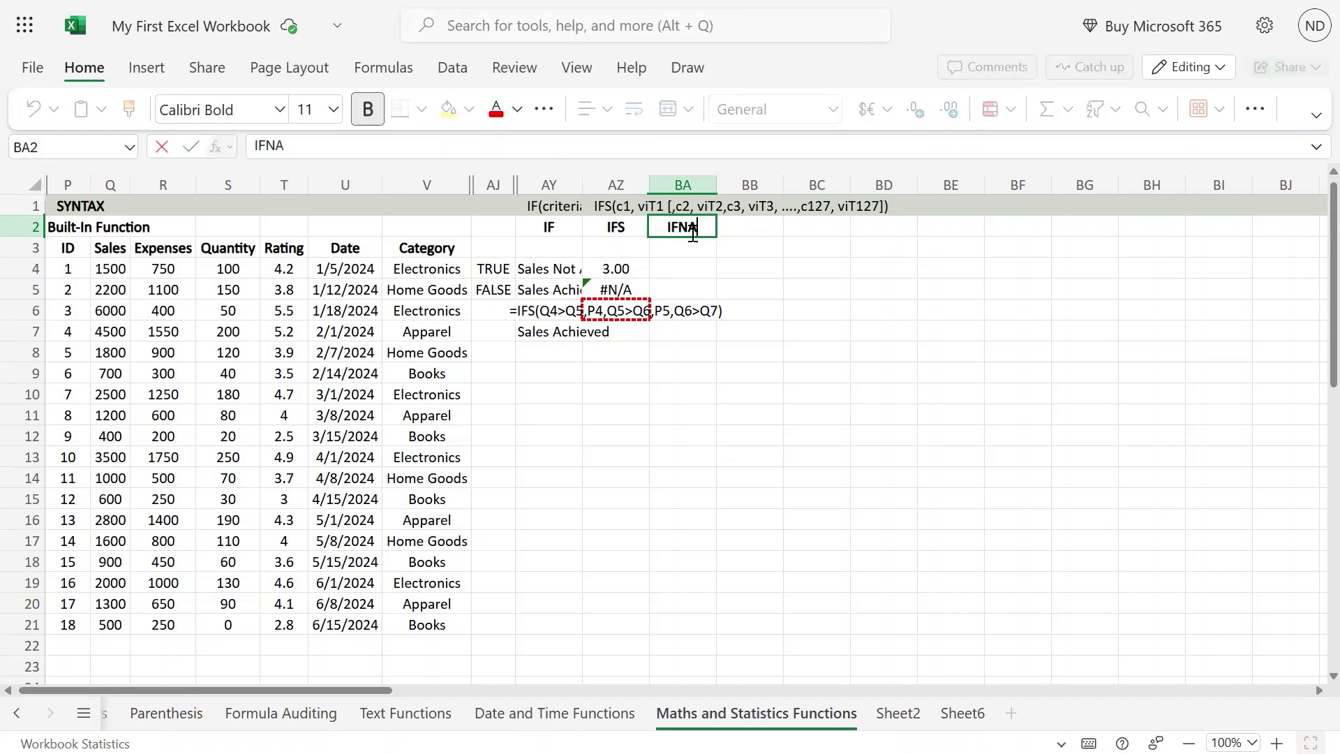
key(Return)
key(Up)
key(Up)
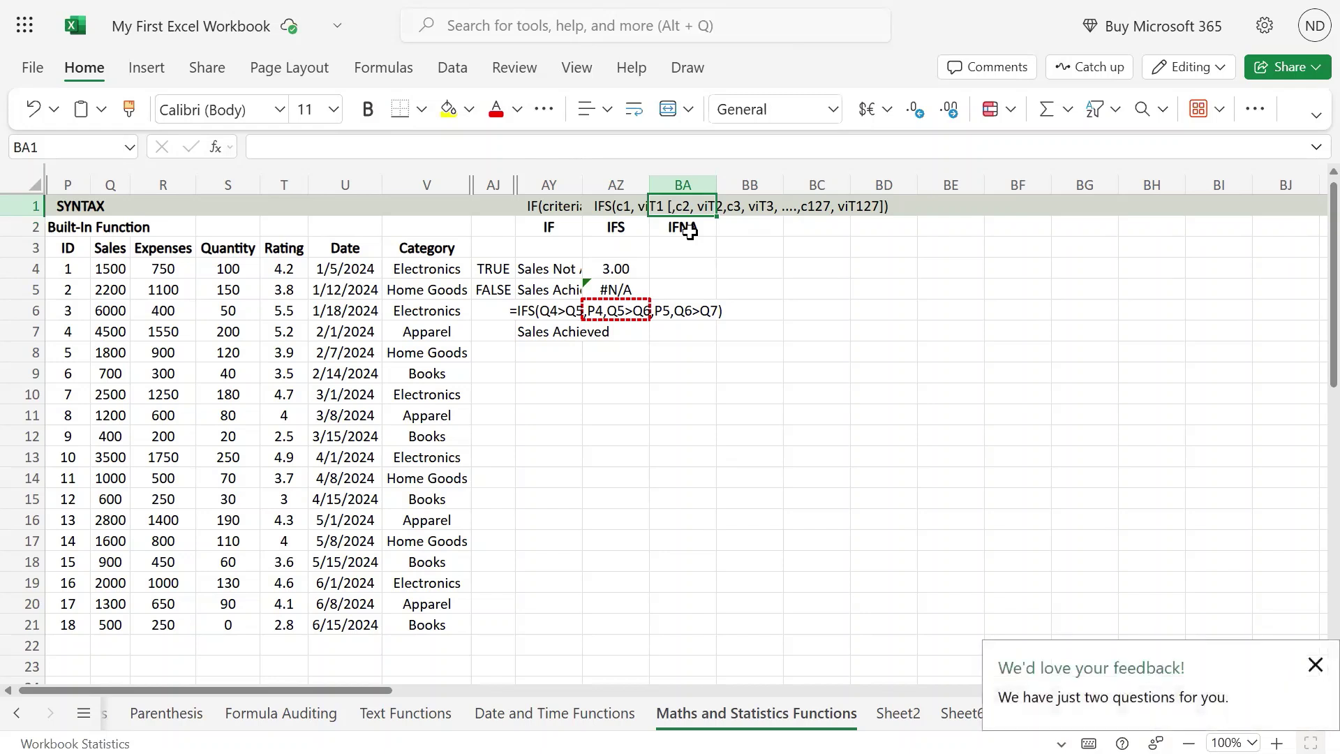
- Highlight the #N/A result of the IFS formula in cell AZ5 with a yellow fill
key(Down)
key(Down)
key(Down)
key(Left)
key(Down)
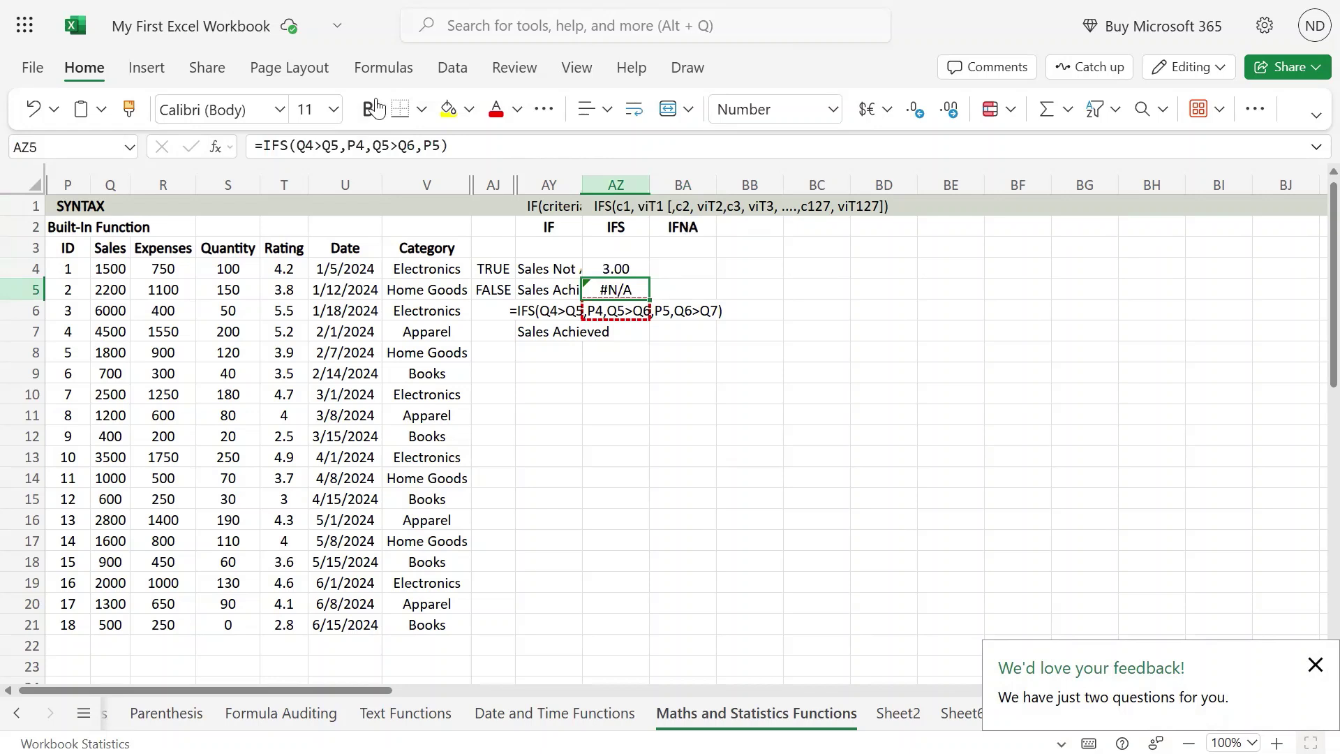
click(448, 109)
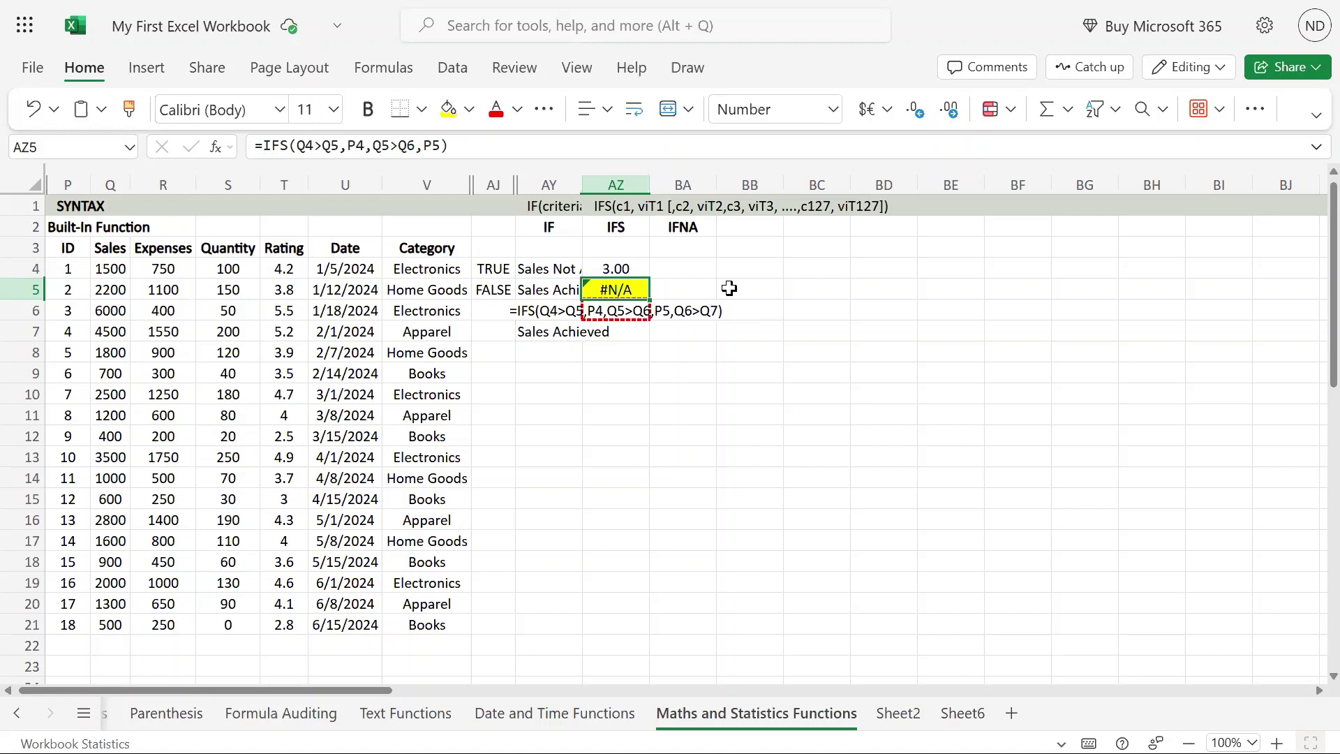
- Examine the formulas behind the IF and IFS results in row 5
click(670, 288)
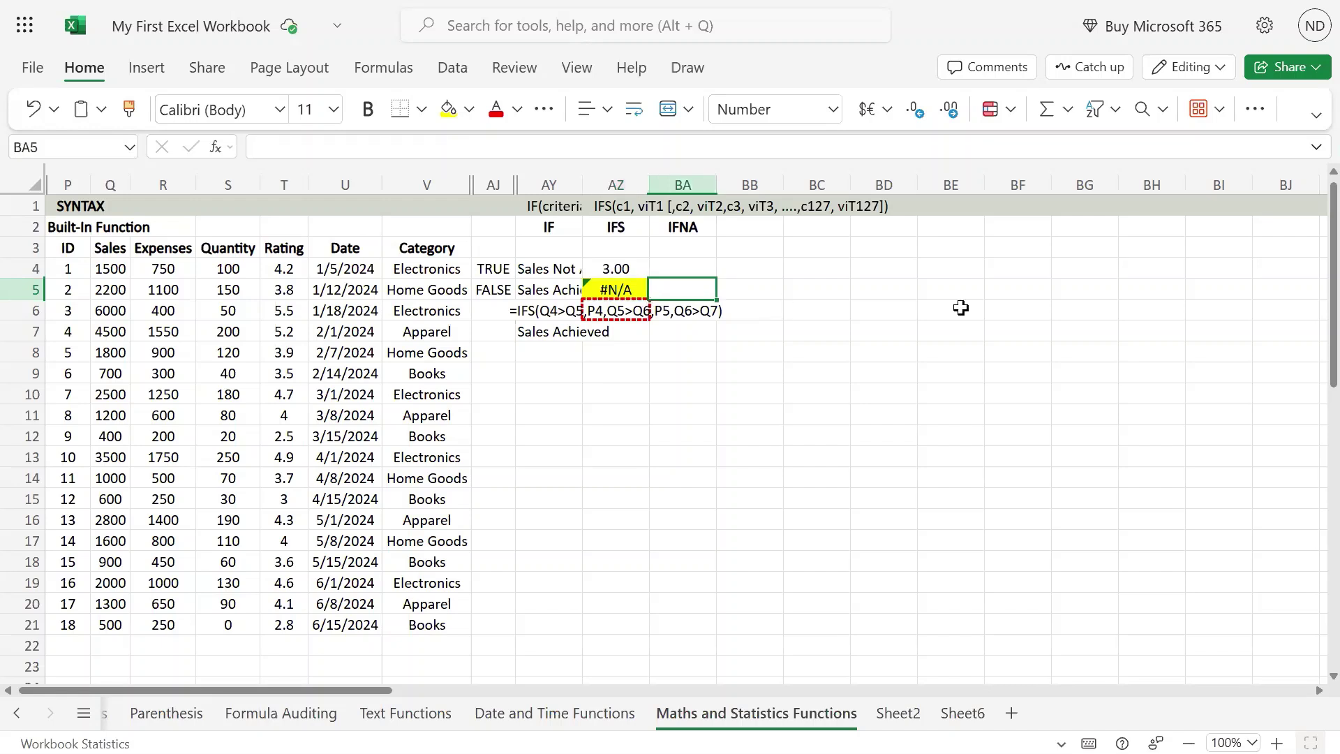
key(Left)
key(Left)
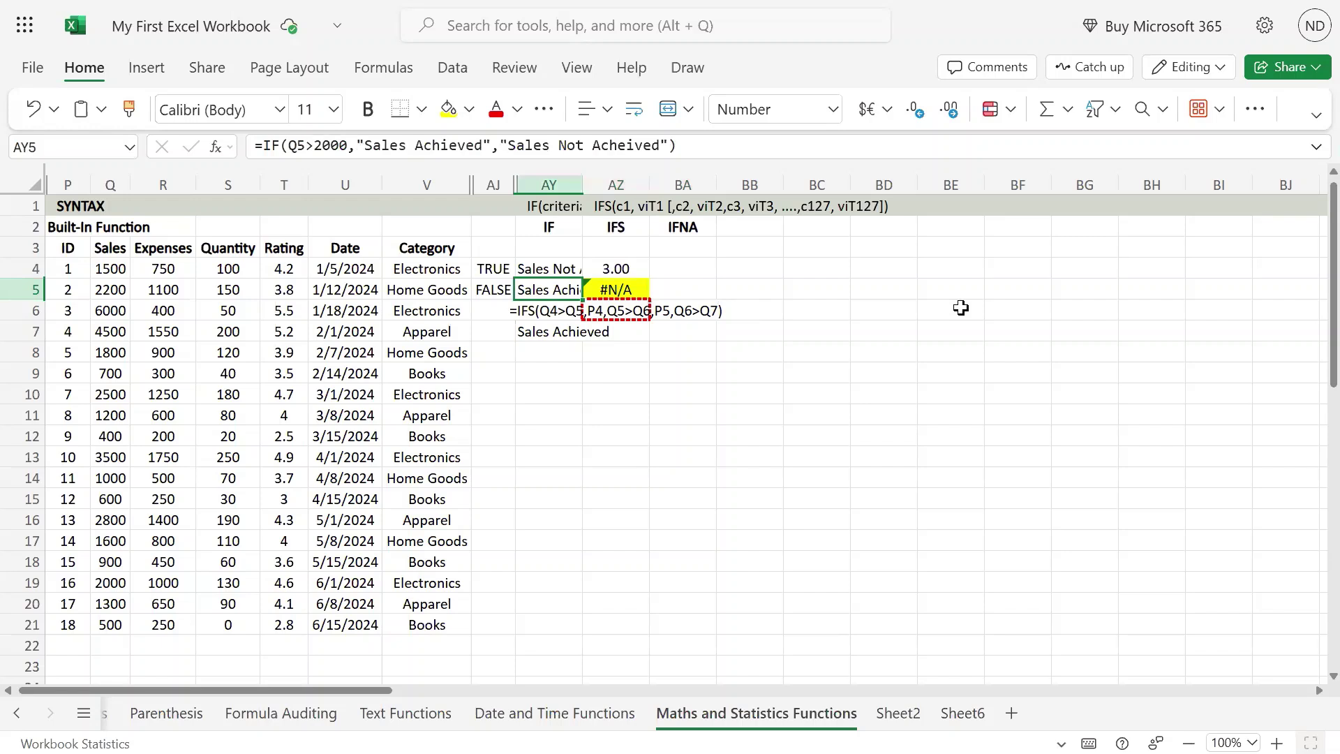
key(Right)
key(Right)
key(Left)
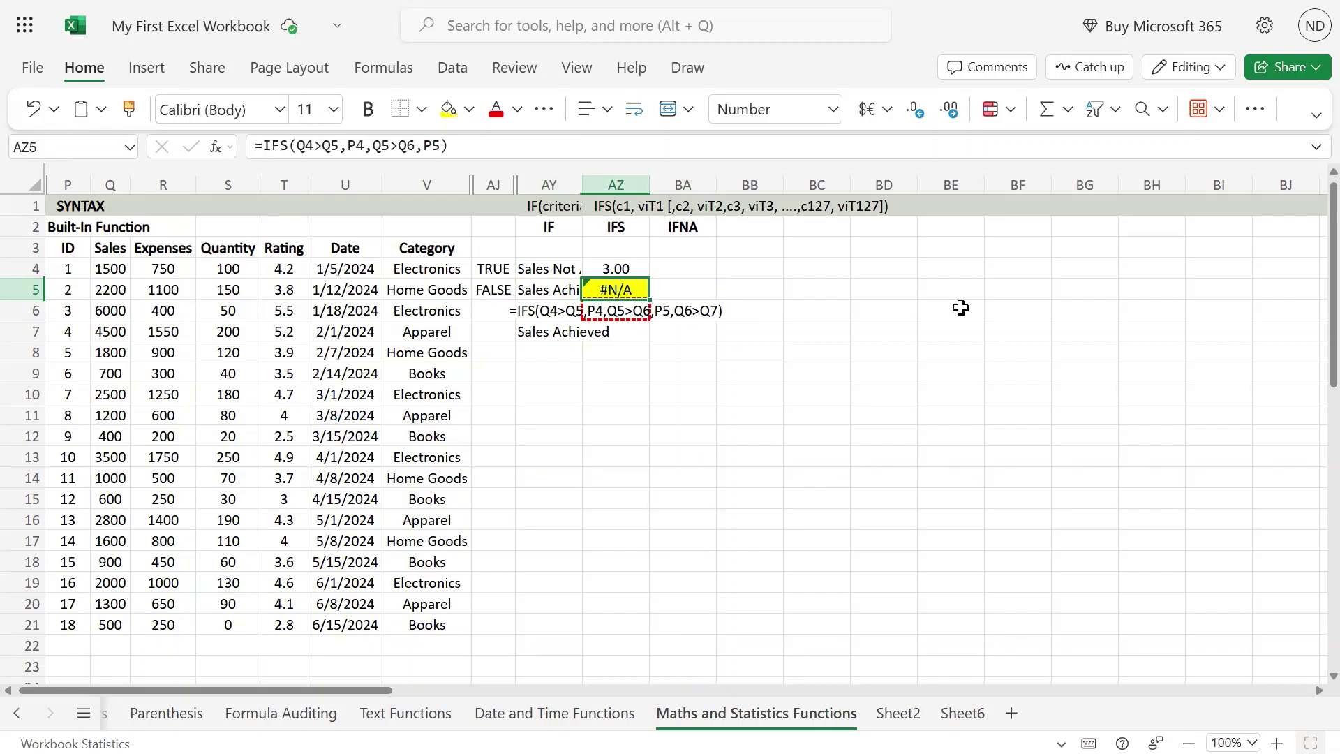
key(Up)
key(Down)
key(Right)
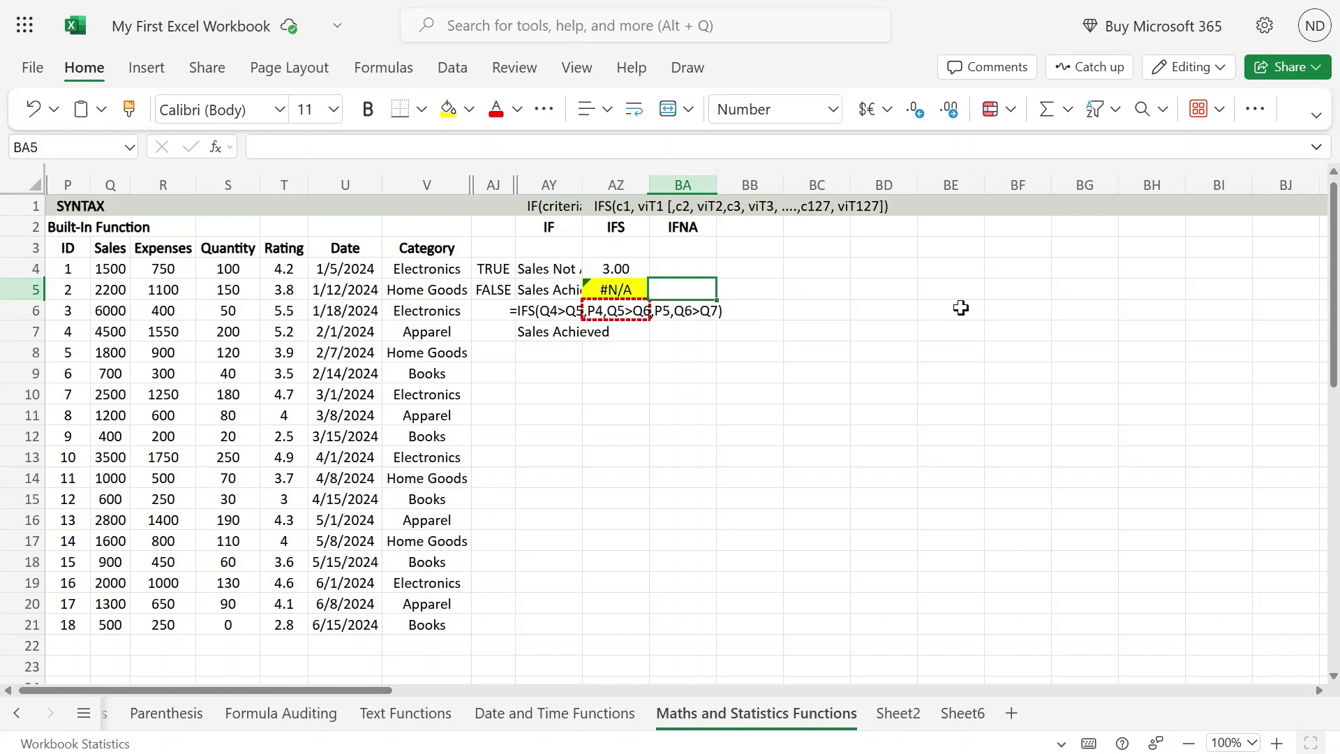
- Enter the syntax text "IFNA(value, valueifAN" in cell BA1 above the IFNA heading
key(Up)
key(Up)
key(Up)
key(Up)
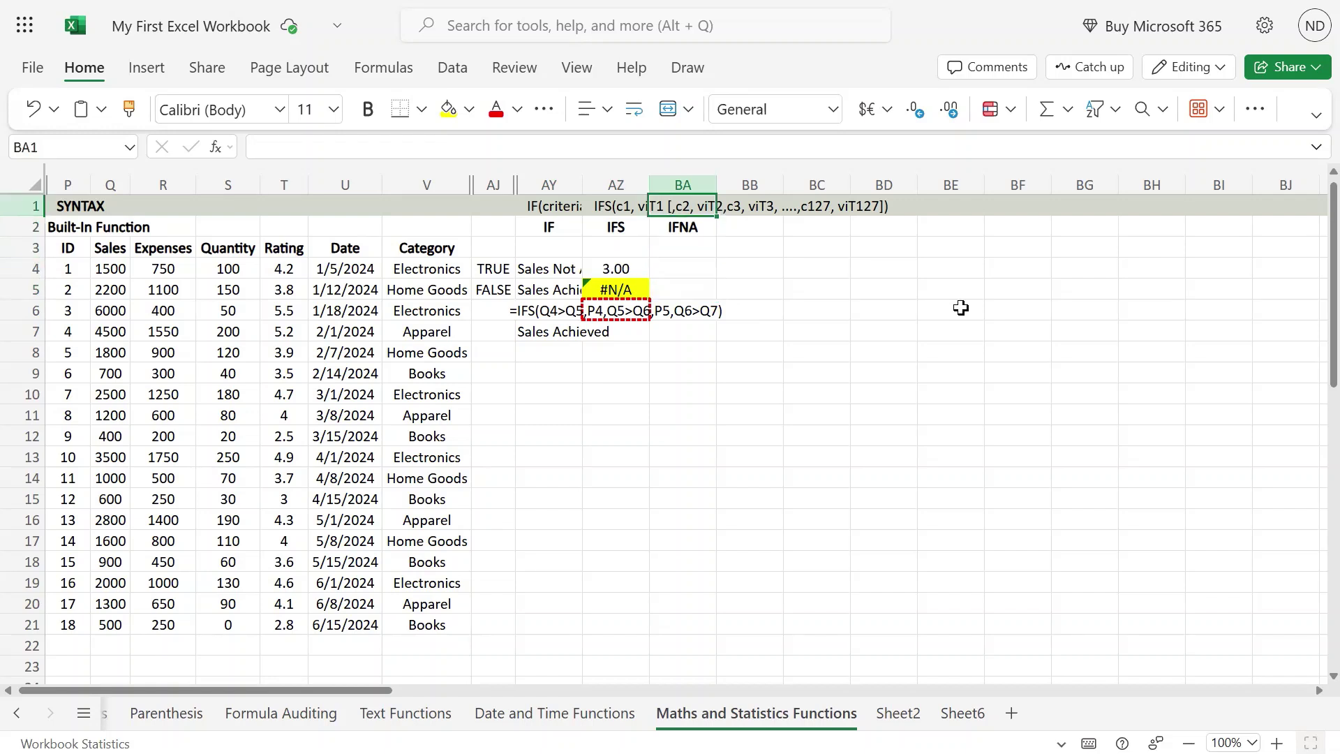
text(IFNA)
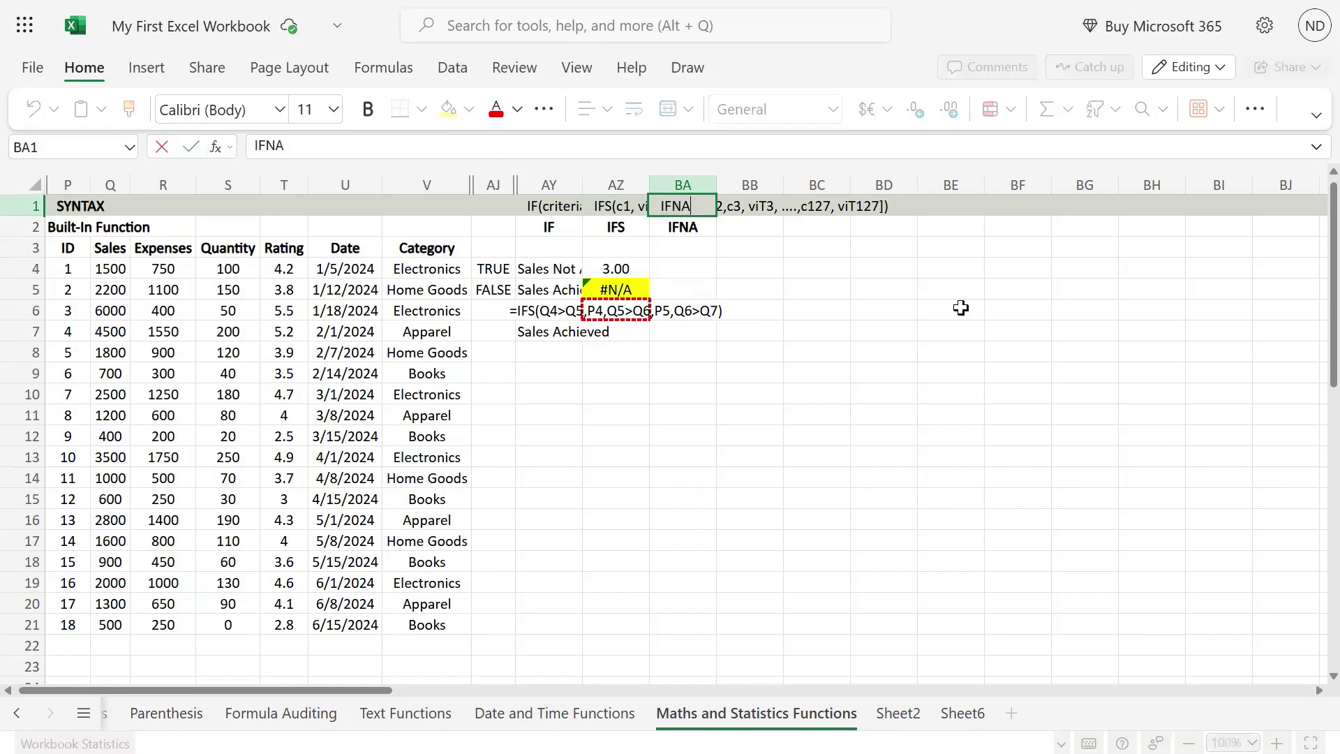
text((value,)
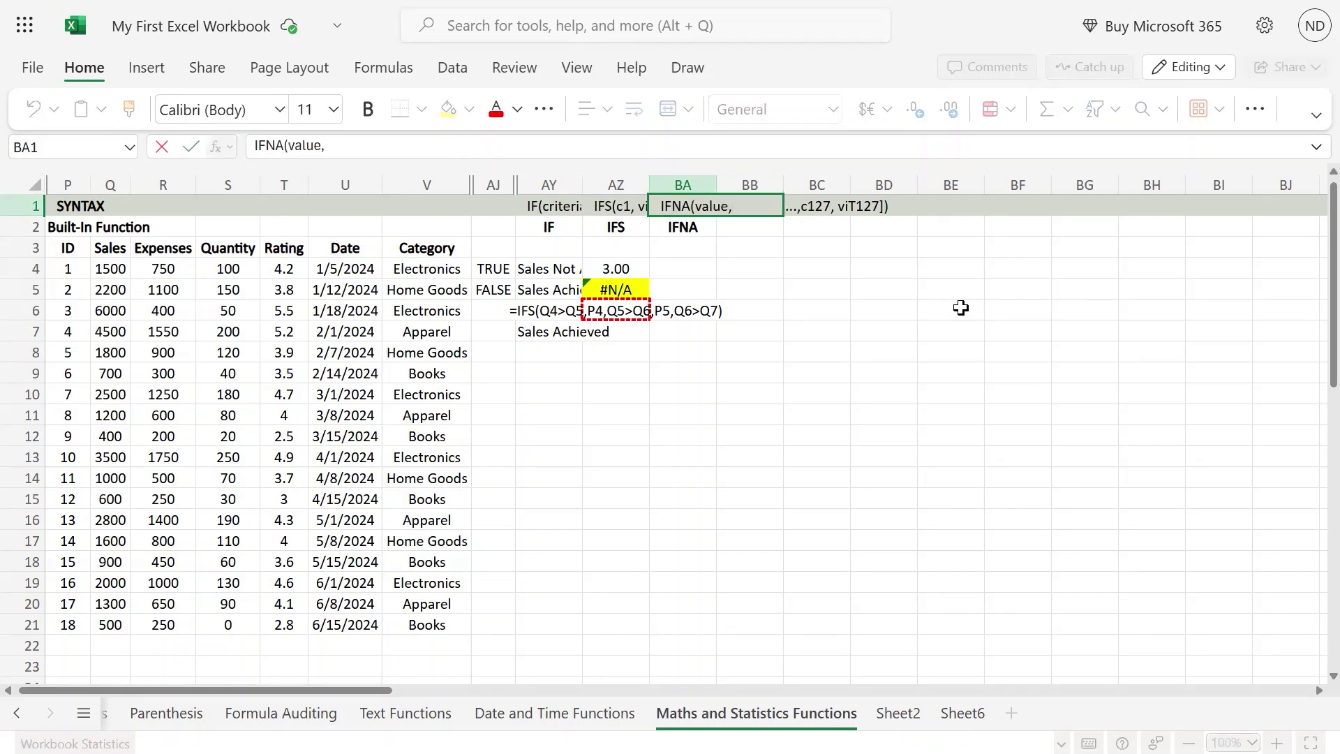
text( valu)
key(BackSpace)
key(BackSpace)
key(BackSpace)
key(BackSpace)
text(alueif)
key(BackSpace)
text(AN)
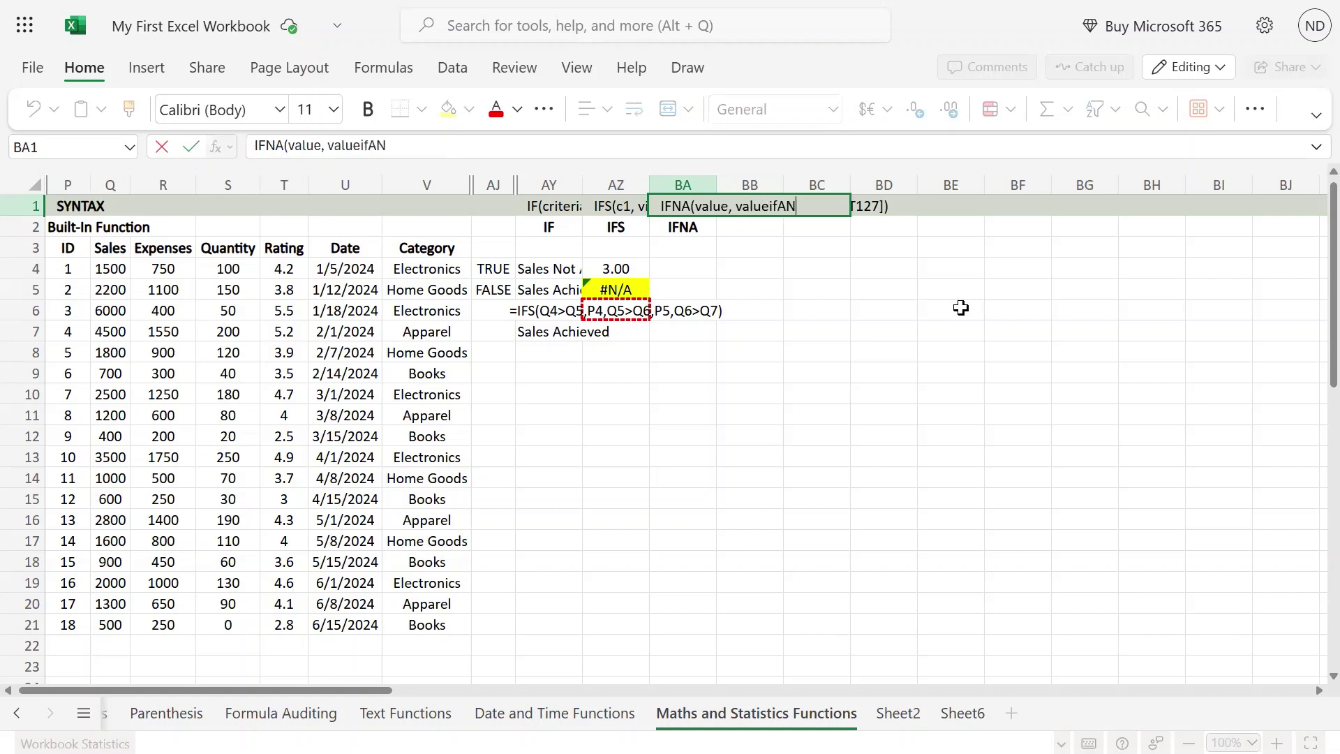
key(ctrl+Return)
- Correct the ending of the syntax text in BA1 so it reads "IFNA(value, valueifNA)"
key(F2)
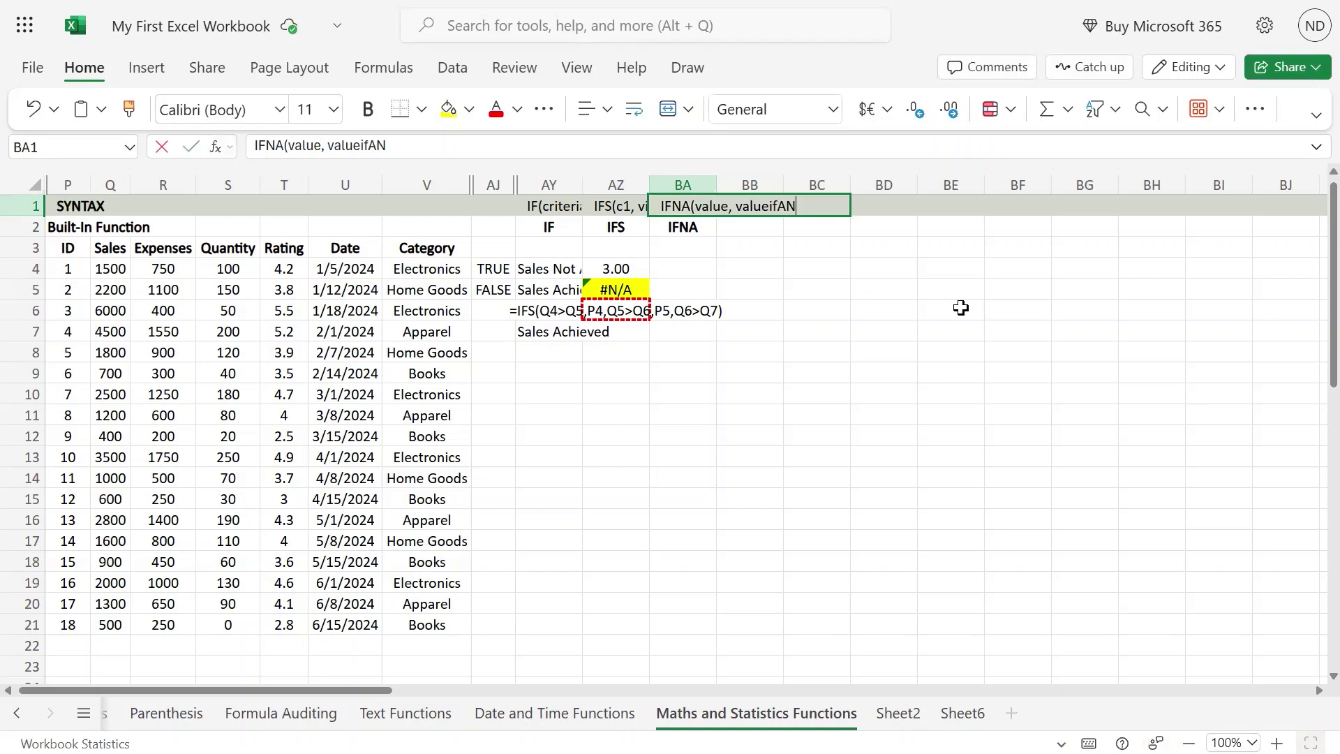
key(BackSpace)
key(BackSpace)
text(NA))
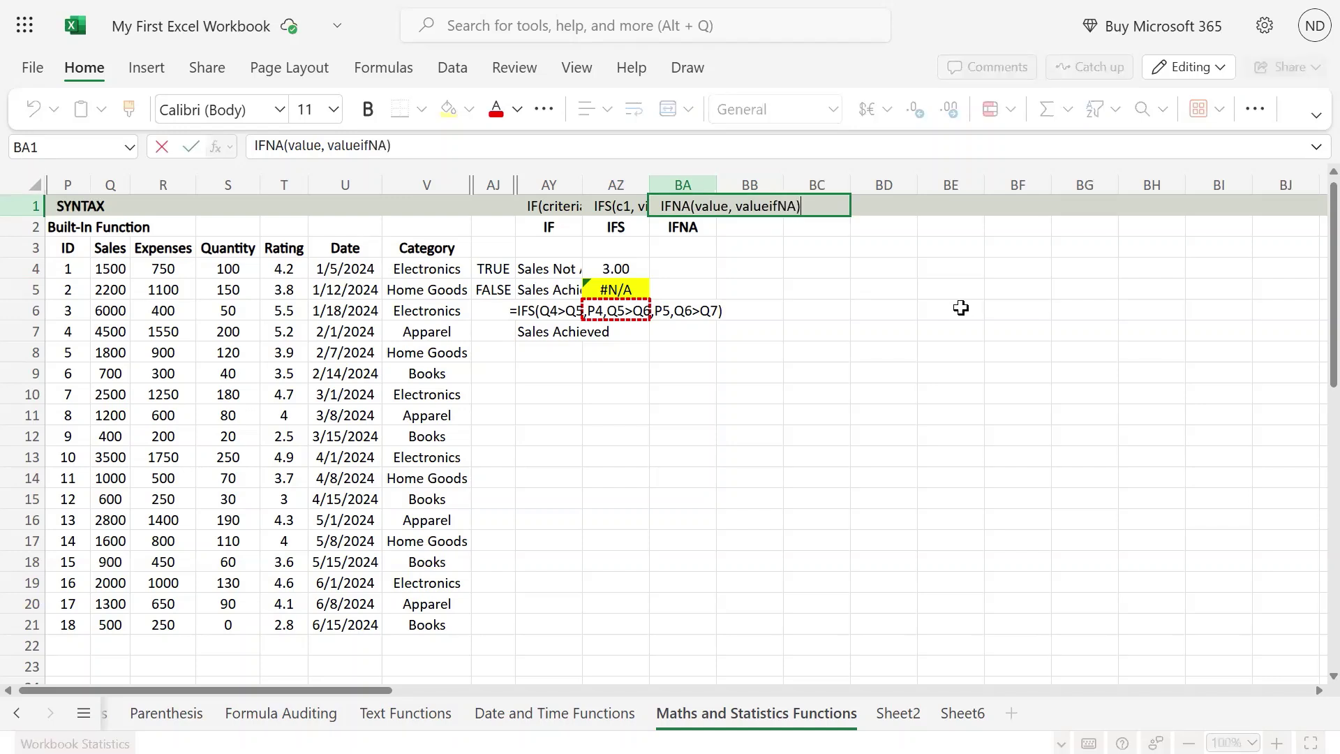
key(Return)
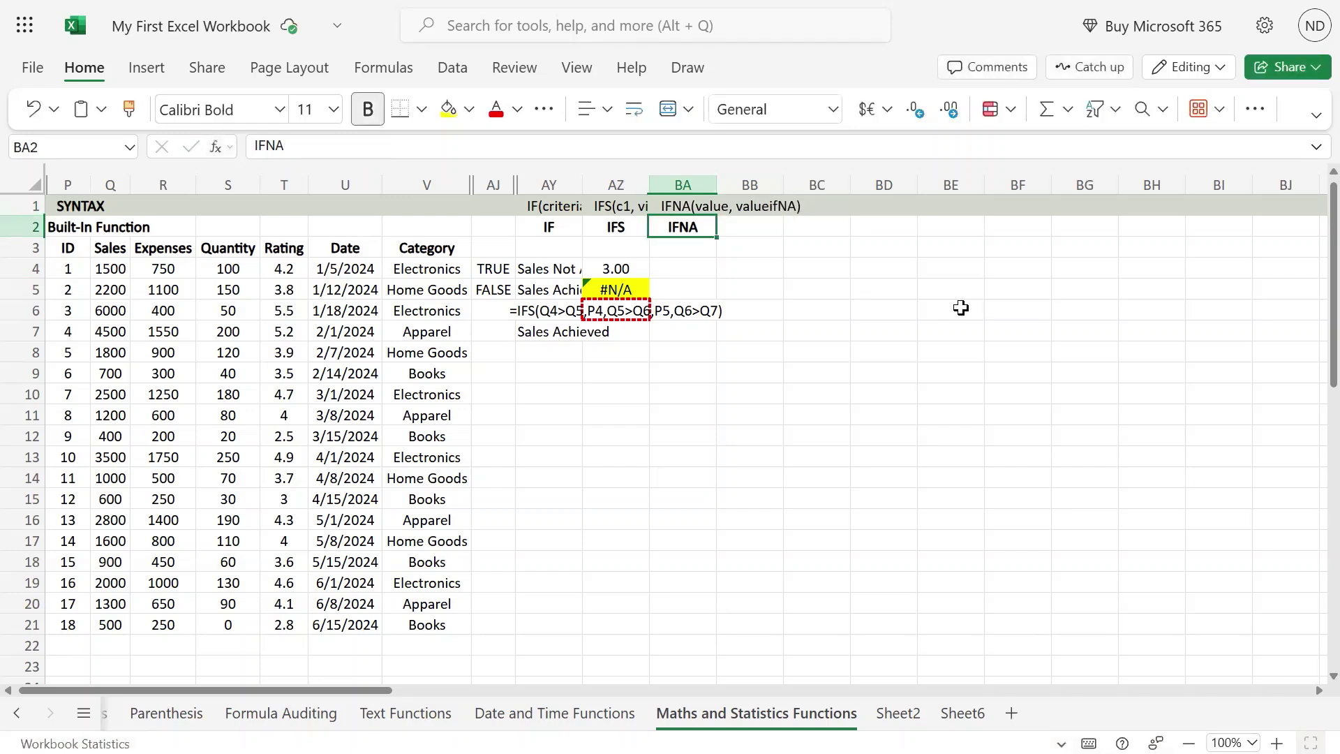
- Inspect the IFS formula and its cell references in the yellow cell AZ5
key(Down)
key(Down)
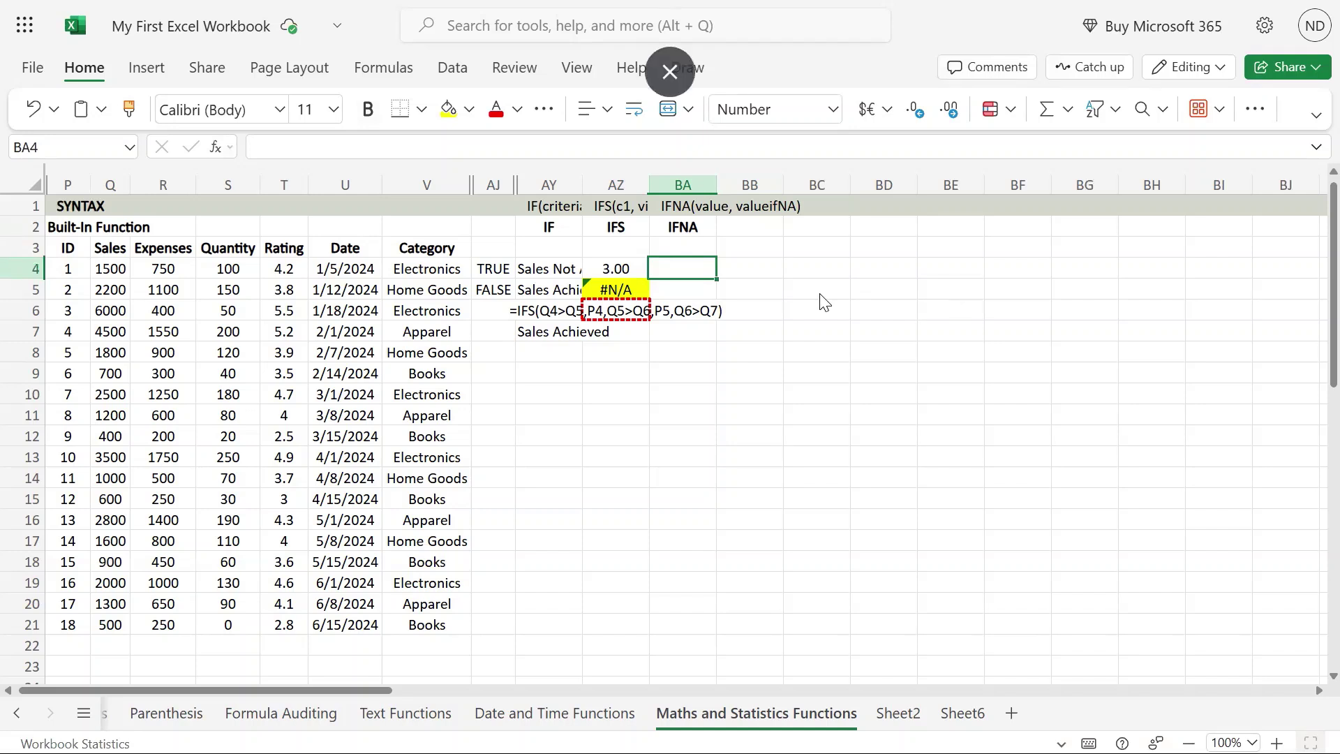
double_click(615, 291)
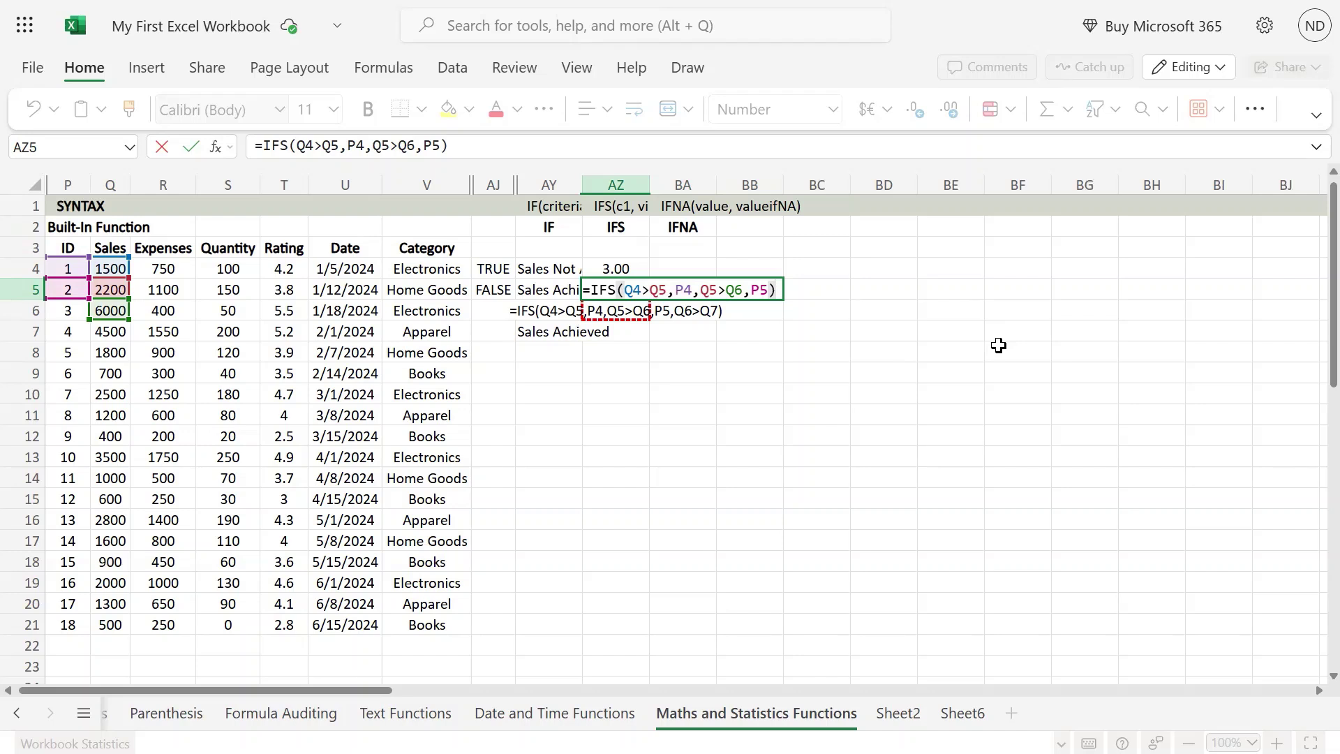
key(ctrl+Return)
key(Up)
key(Right)
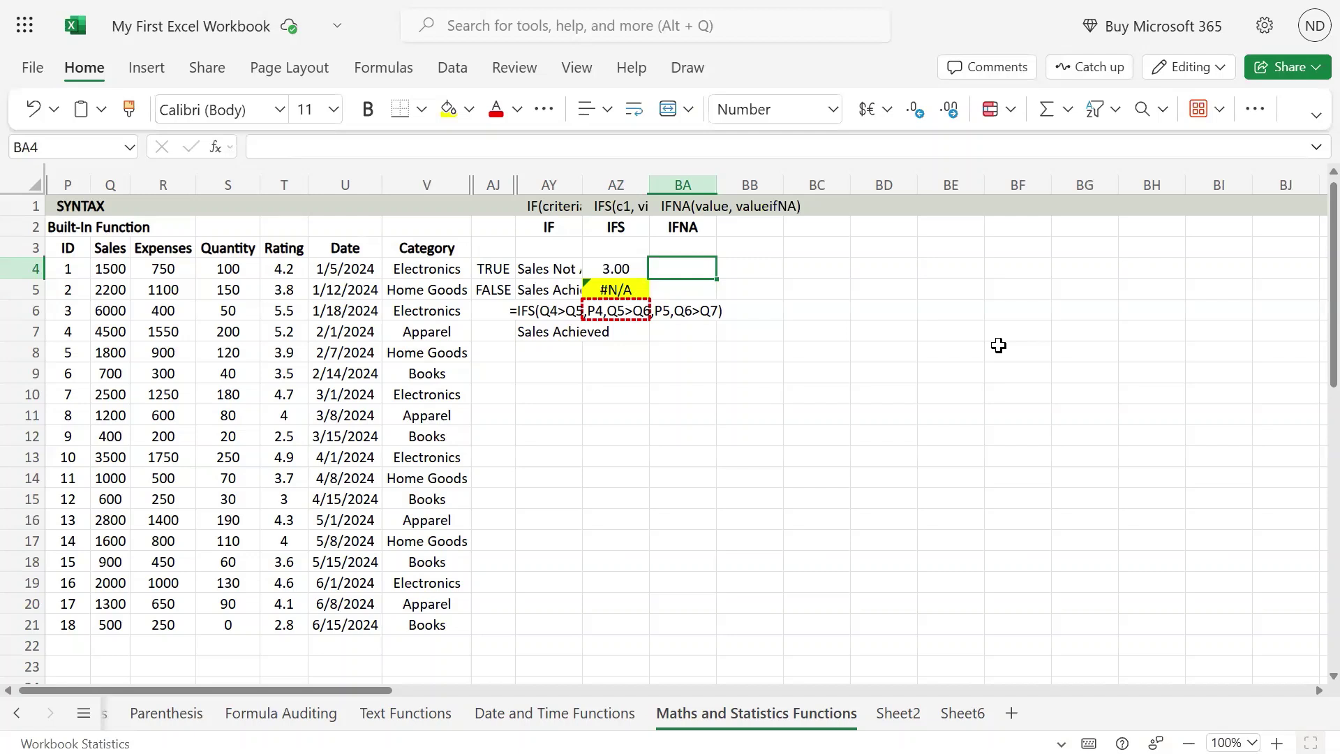
text(=vl)
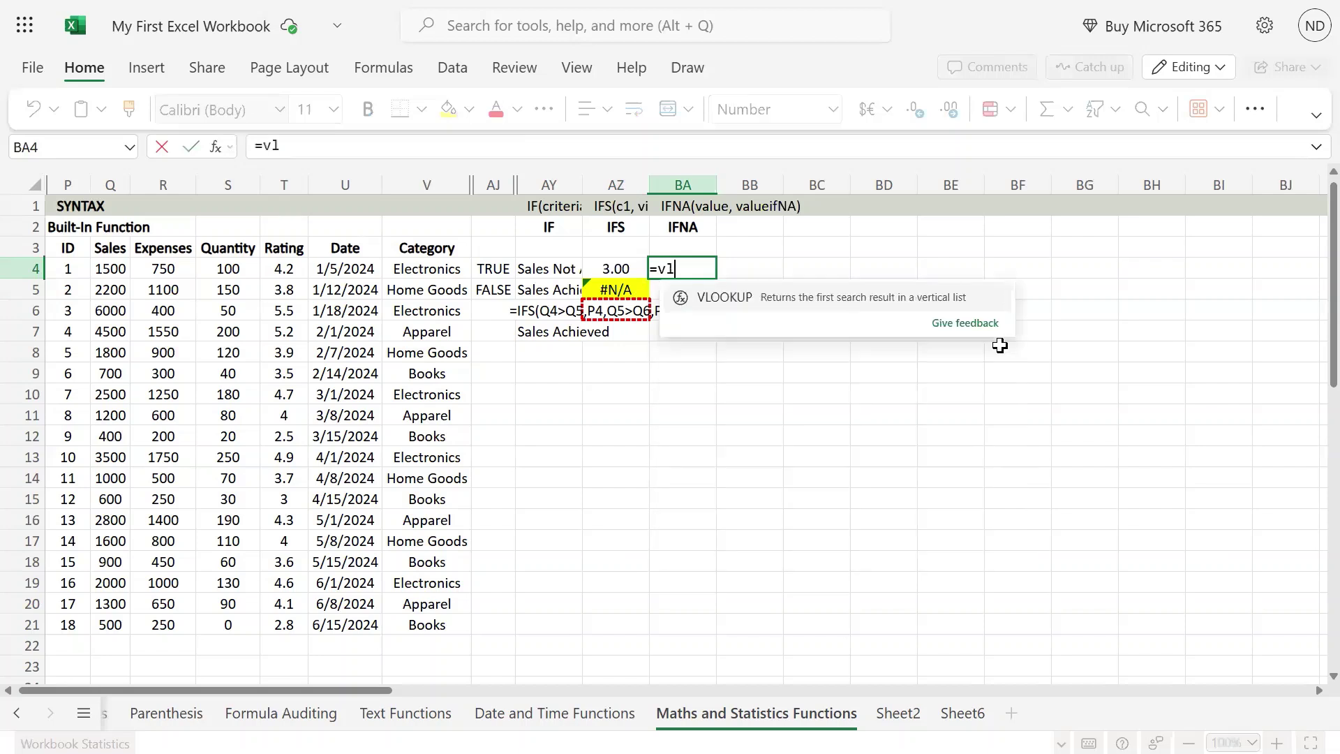
text(oo)
key(BackSpace)
key(BackSpace)
key(BackSpace)
key(BackSpace)
key(BackSpace)
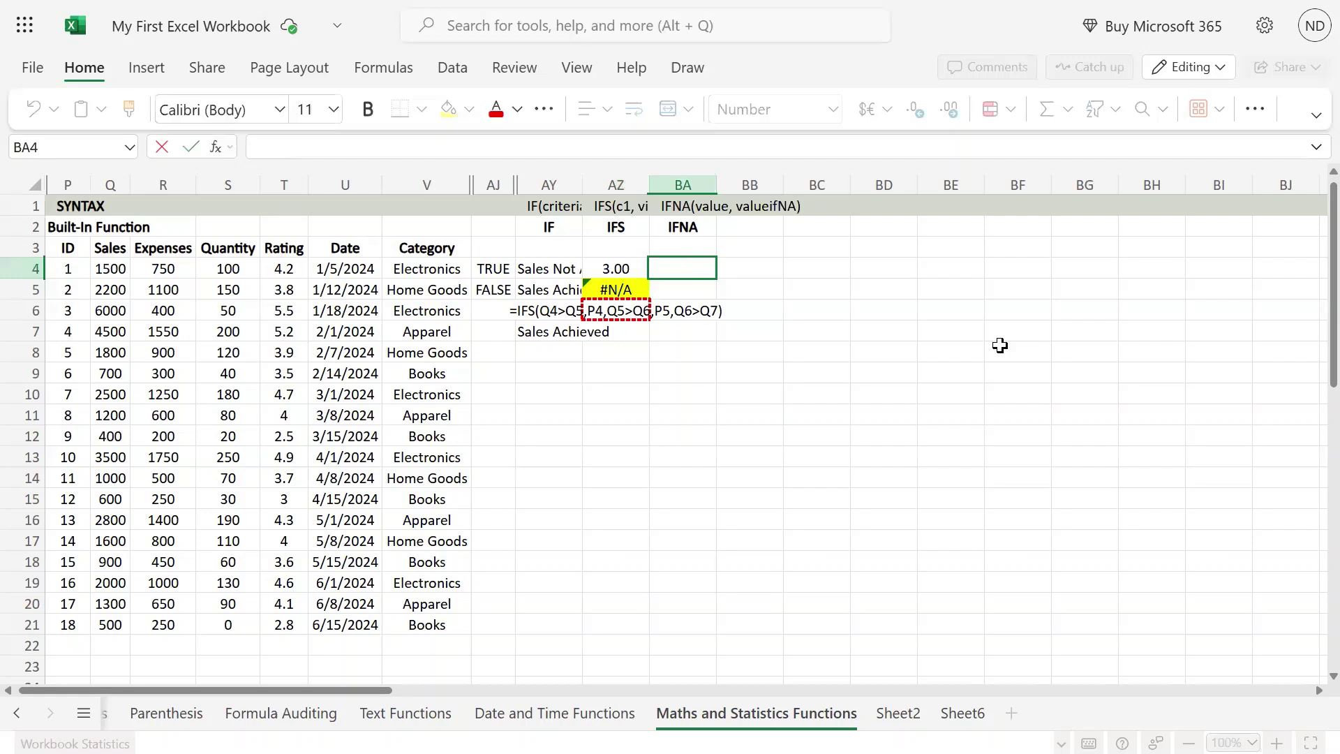
- Begin a vlook formula in cell BA4 with "Wooden Articles" as the lookup value
text(=vlo)
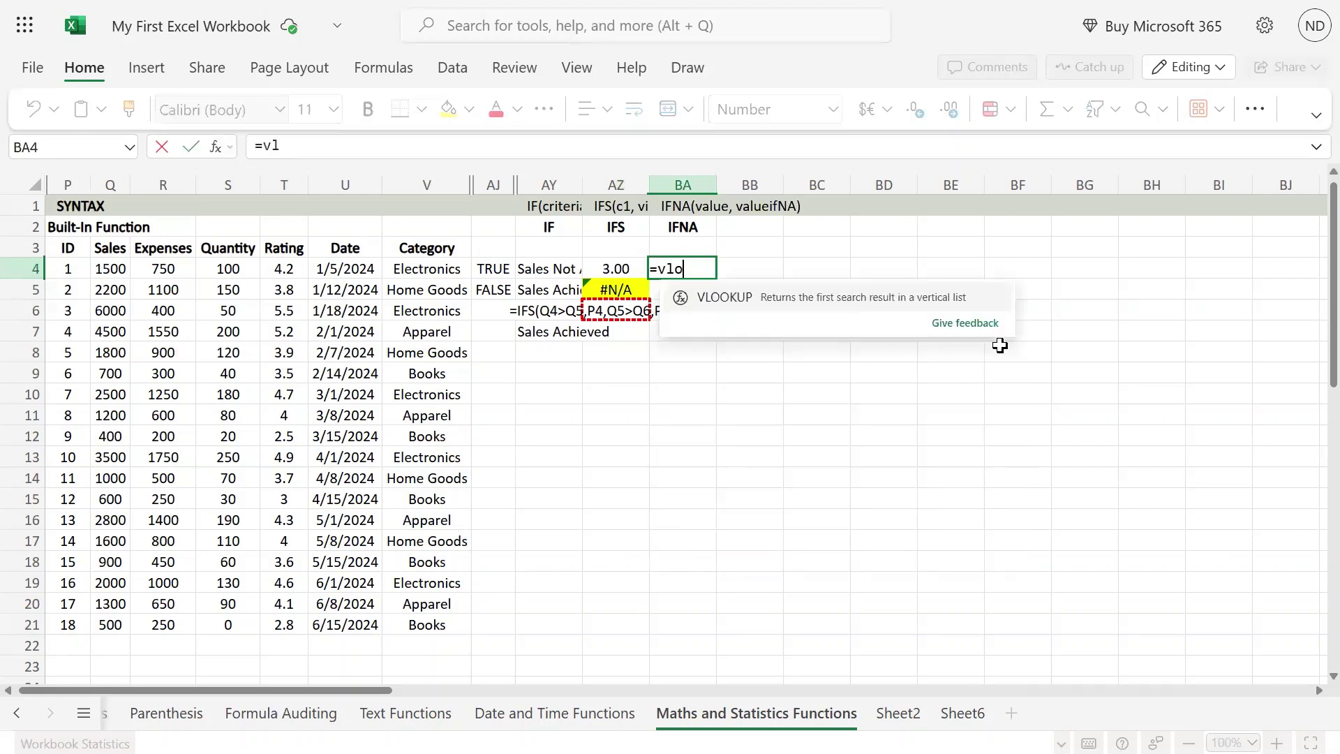
text(ok()
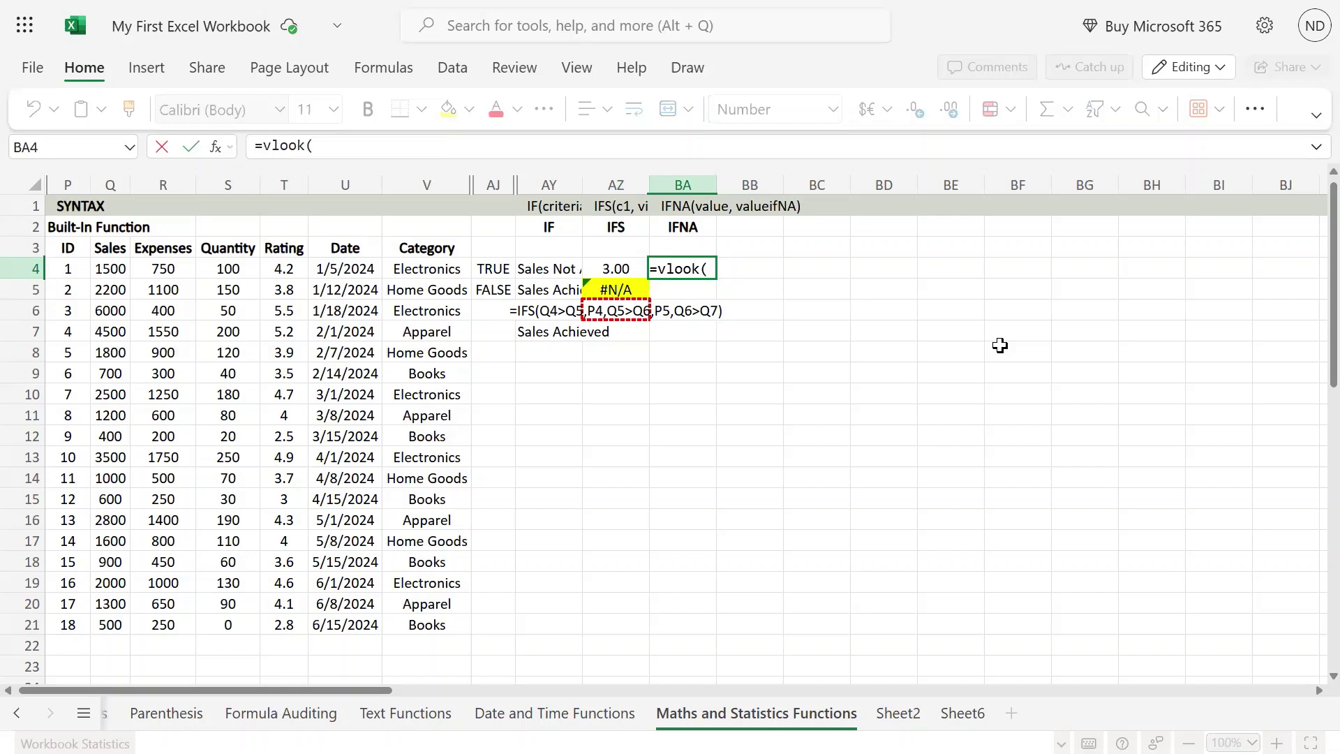
text("Article)
key(BackSpace)
key(BackSpace)
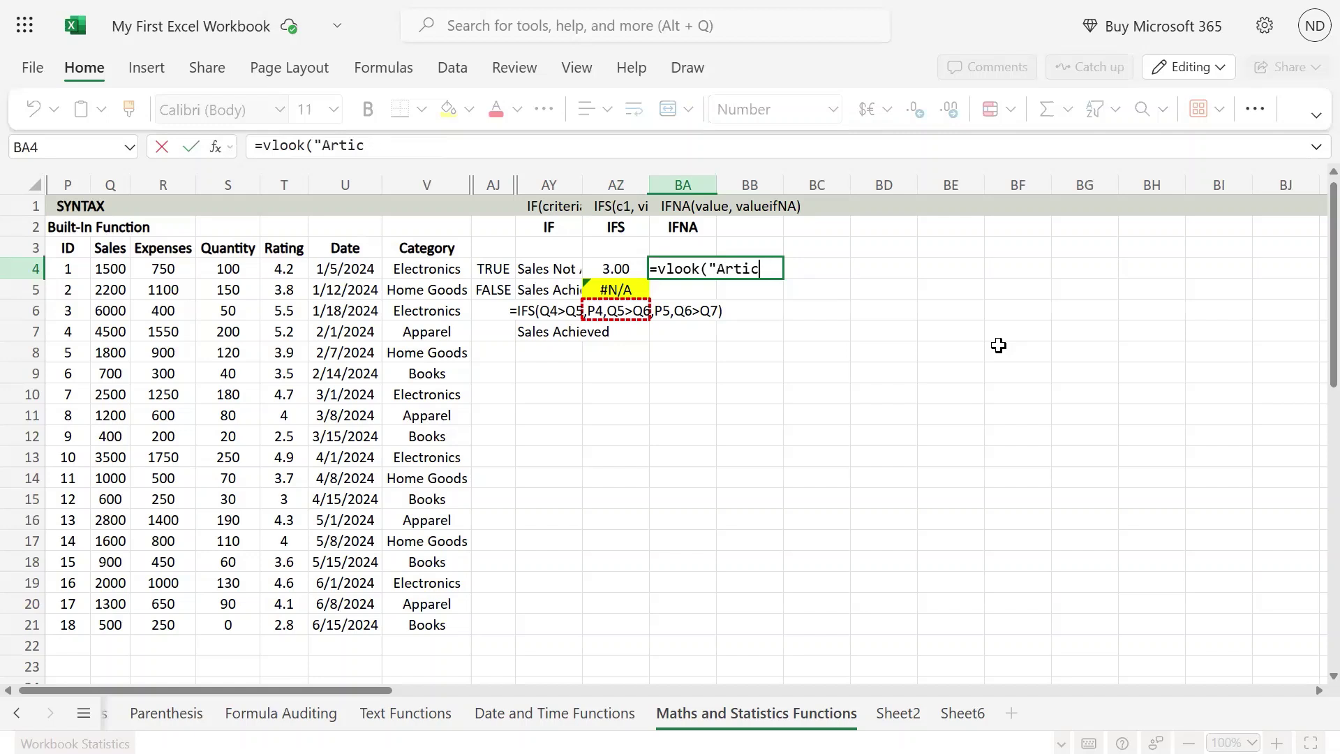
key(BackSpace)
key(BackSpace)
key(BackSpace)
key(BackSpace)
key(BackSpace)
text(Woodne)
key(BackSpace)
key(BackSpace)
text(en Article)
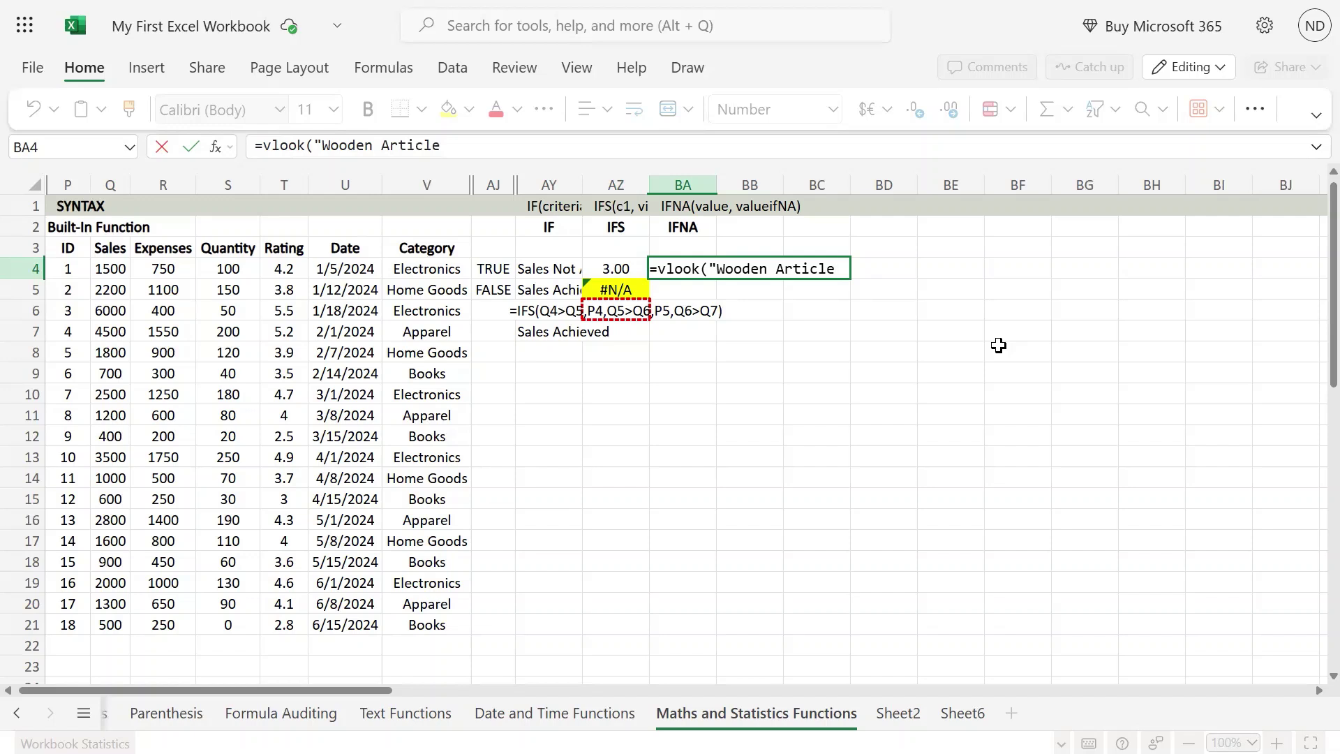
text(s",)
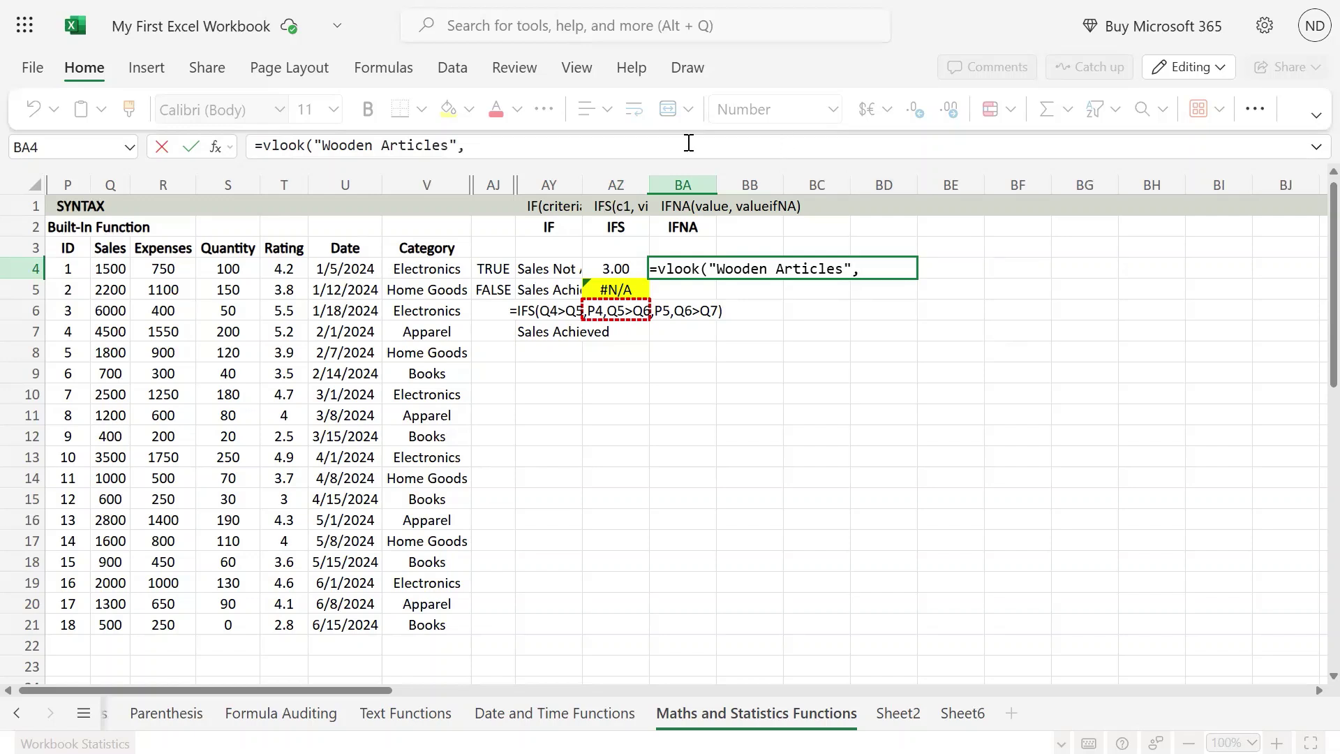
- Complete the vlook formula in BA4 with the category range V4:V21, column index 1 and match type 0
drag(438, 271, 428, 624)
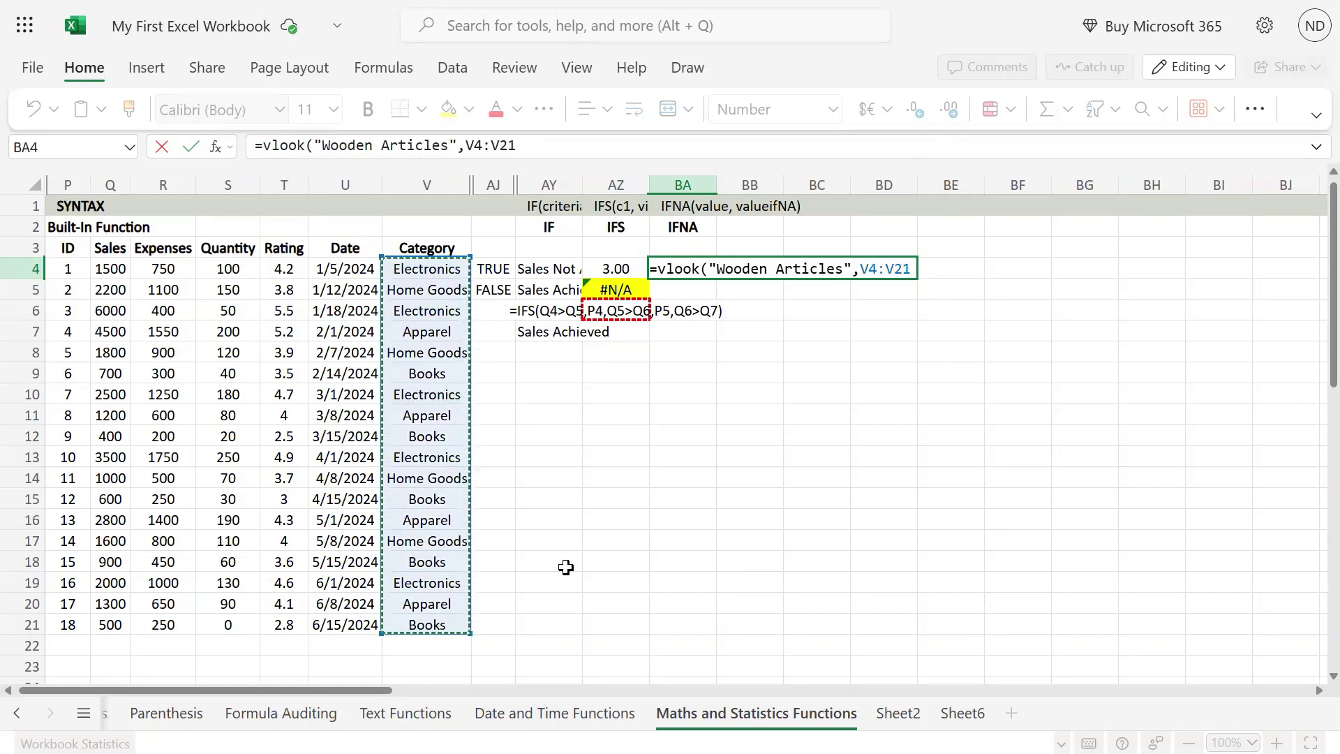
text(,1,0))
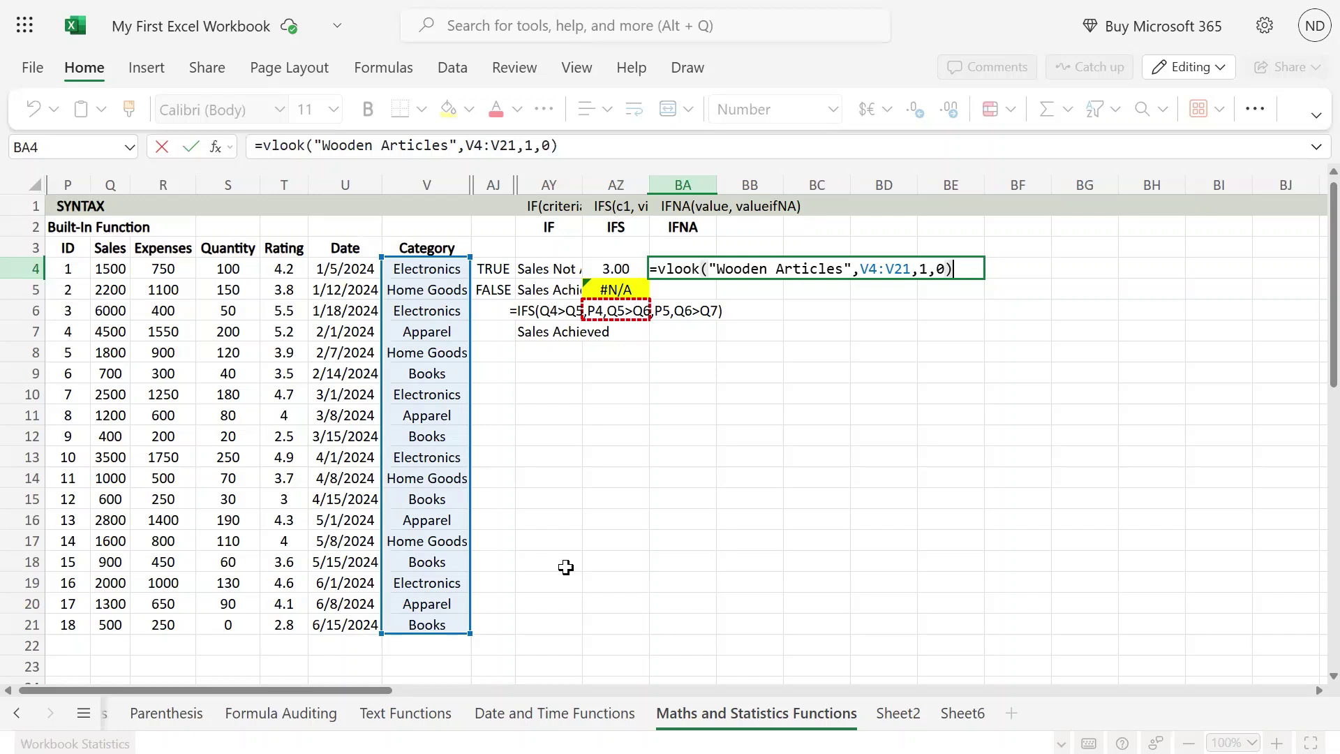
key(Return)
key(Up)
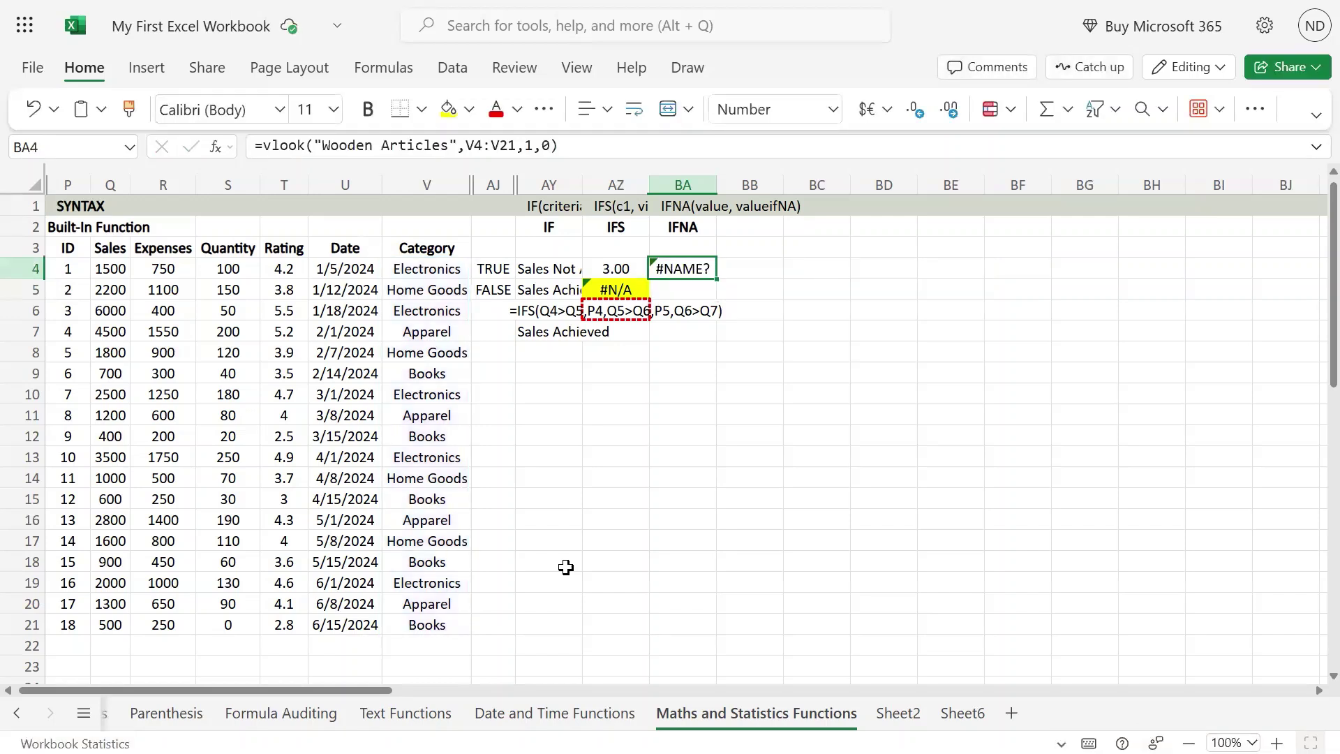
- Insert "ifna(" in front of the vlook call in the formula of cell BA4
key(F2)
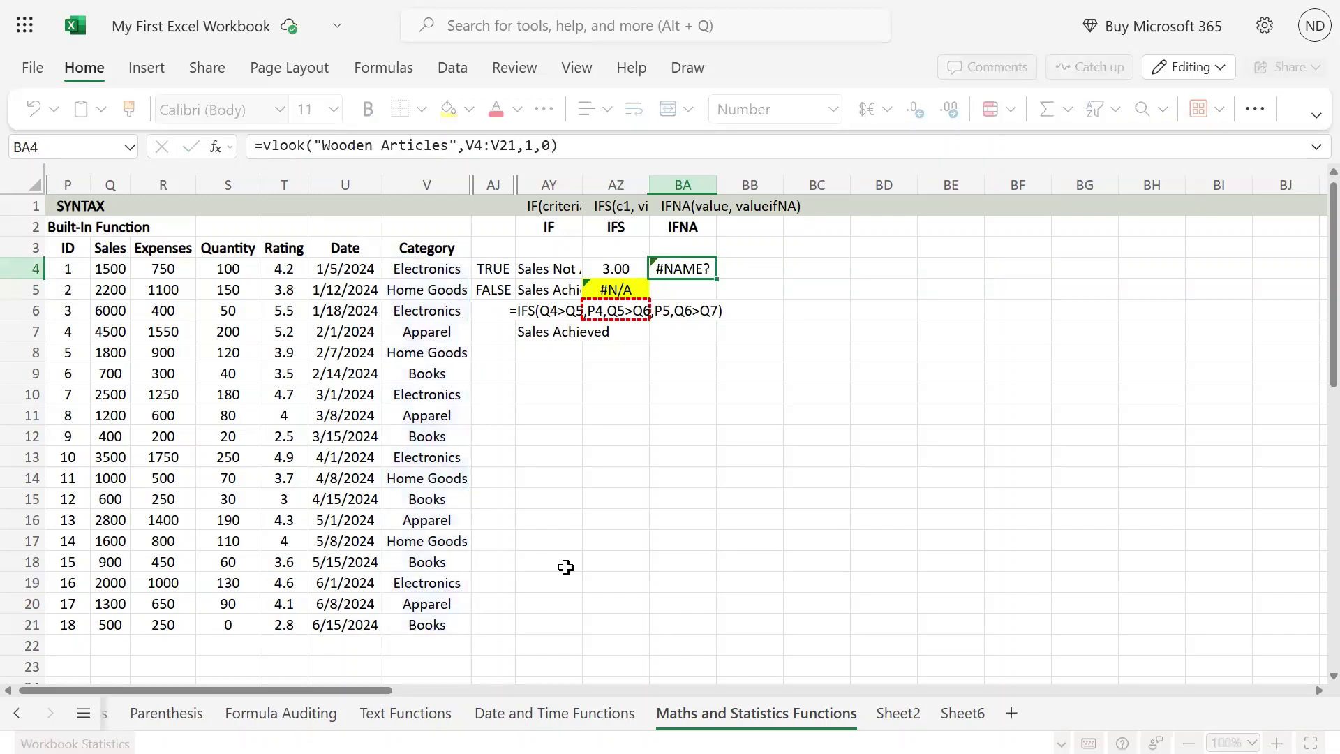
key(F2)
key(Left)
key(Left)
key(Left)
key(Left)
key(Left)
key(Left)
key(Left)
key(Left)
key(Left)
key(Left)
key(Left)
key(Left)
key(Left)
key(Left)
key(Left)
key(Left)
key(Left)
key(Left)
key(Left)
key(Left)
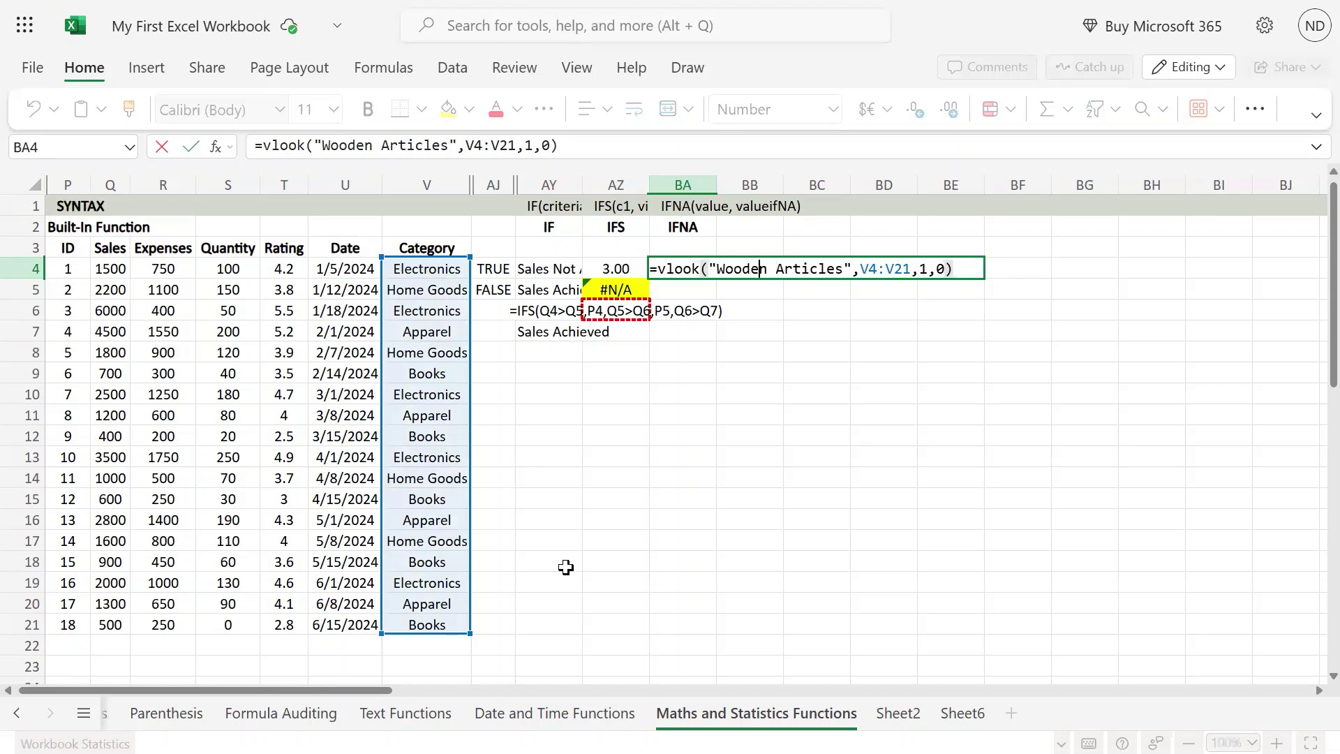
key(Left)
key(Left)
key(Left)
key(Left)
key(Left)
key(Left)
key(Left)
key(Left)
key(Left)
key(Left)
key(Left)
text(if)
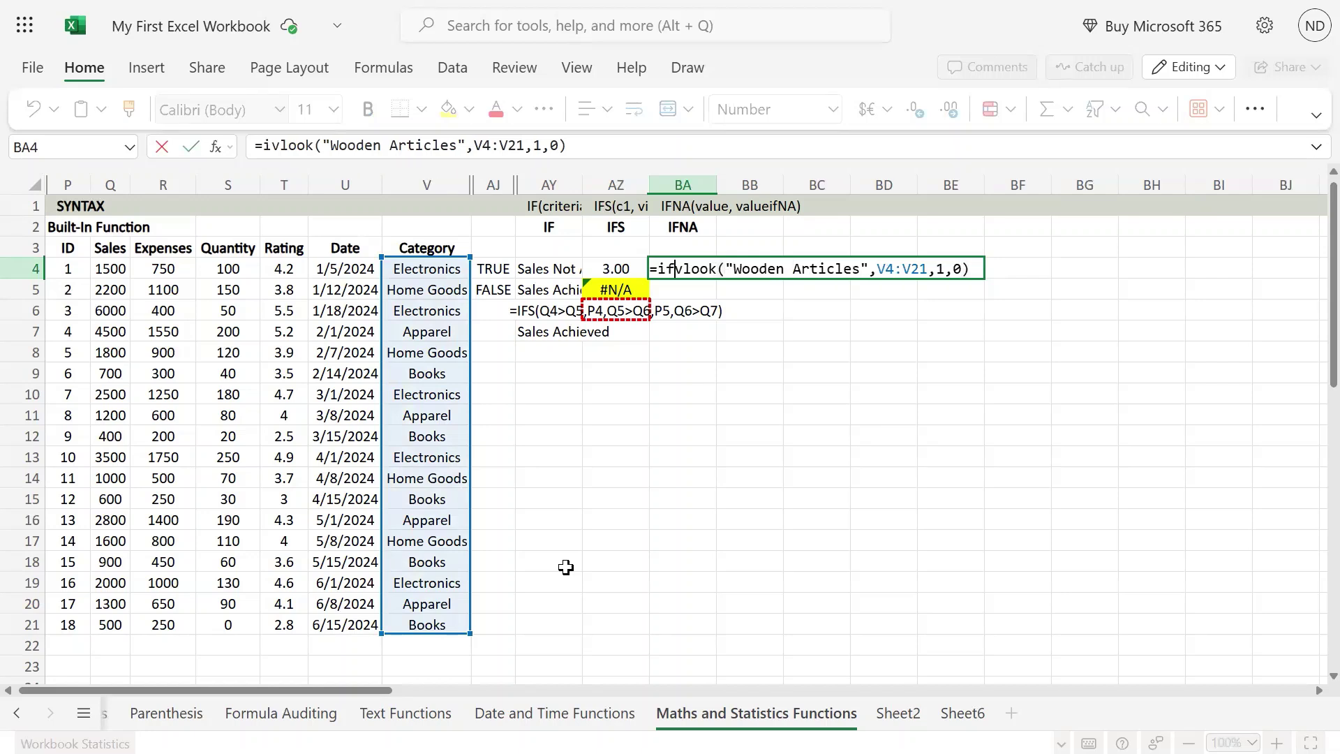
text(na()
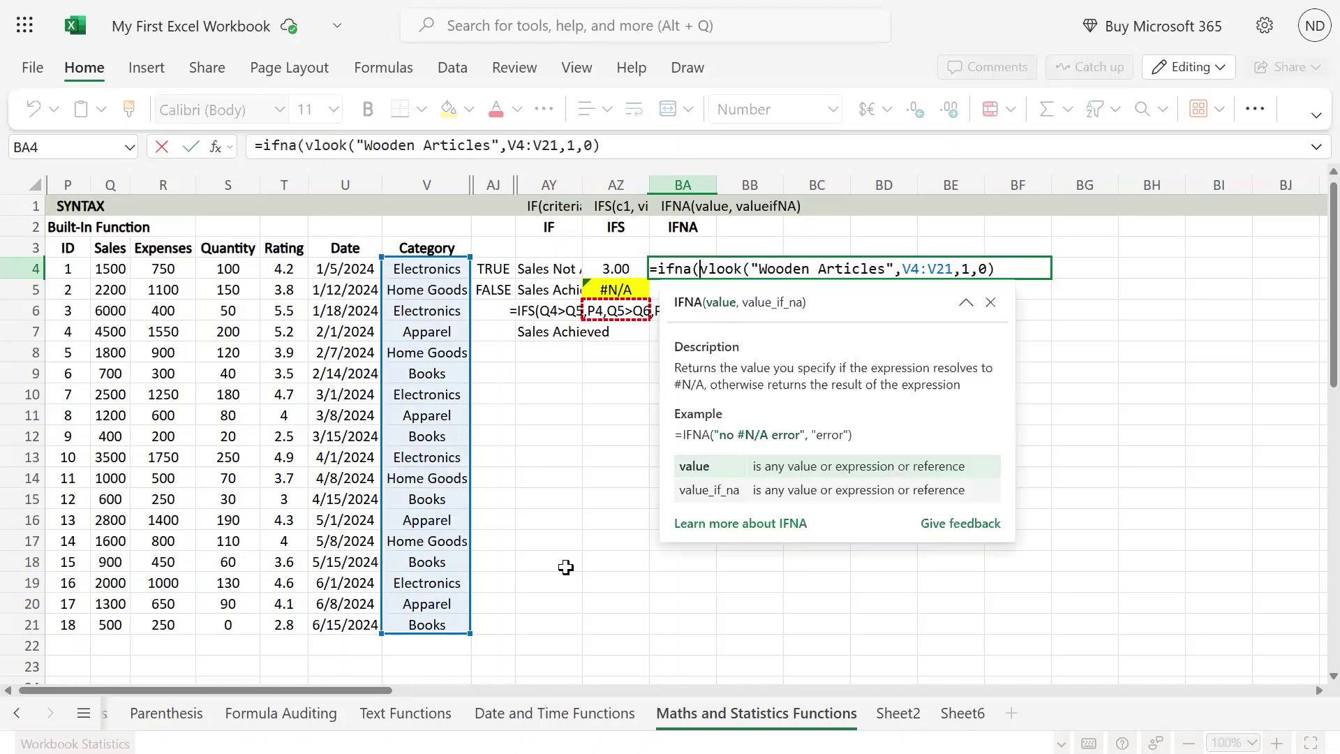
- Complete the IFNA formula in BA4 by adding "error" as the fallback value after the vlook call
key(Right)
key(Right)
key(Right)
key(Right)
key(Right)
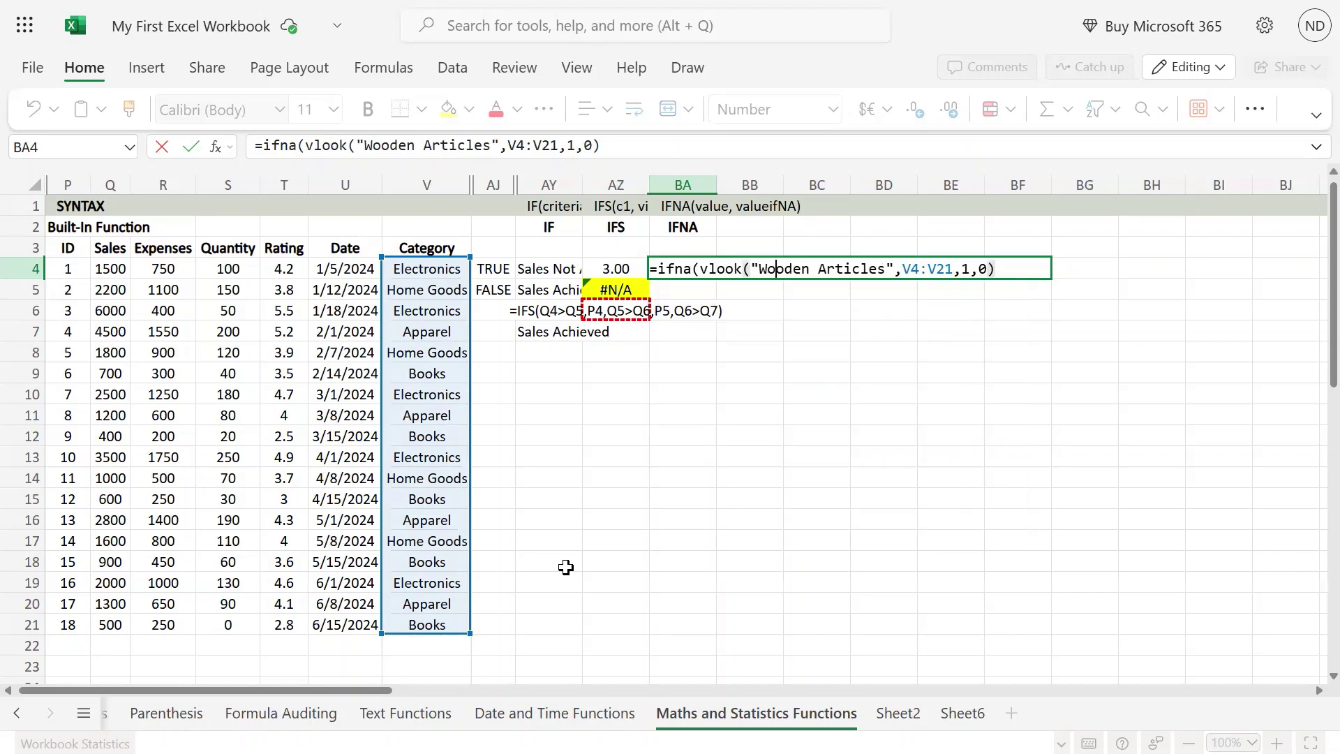
key(Right)
key(Right)
key(Right)
key(Right)
key(Right)
key(Right)
key(Right)
key(Right)
key(Right)
key(Right)
key(Right)
key(Right)
key(Right)
key(Right)
key(Right)
key(Right)
key(Right)
key(Right)
key(Right)
key(Right)
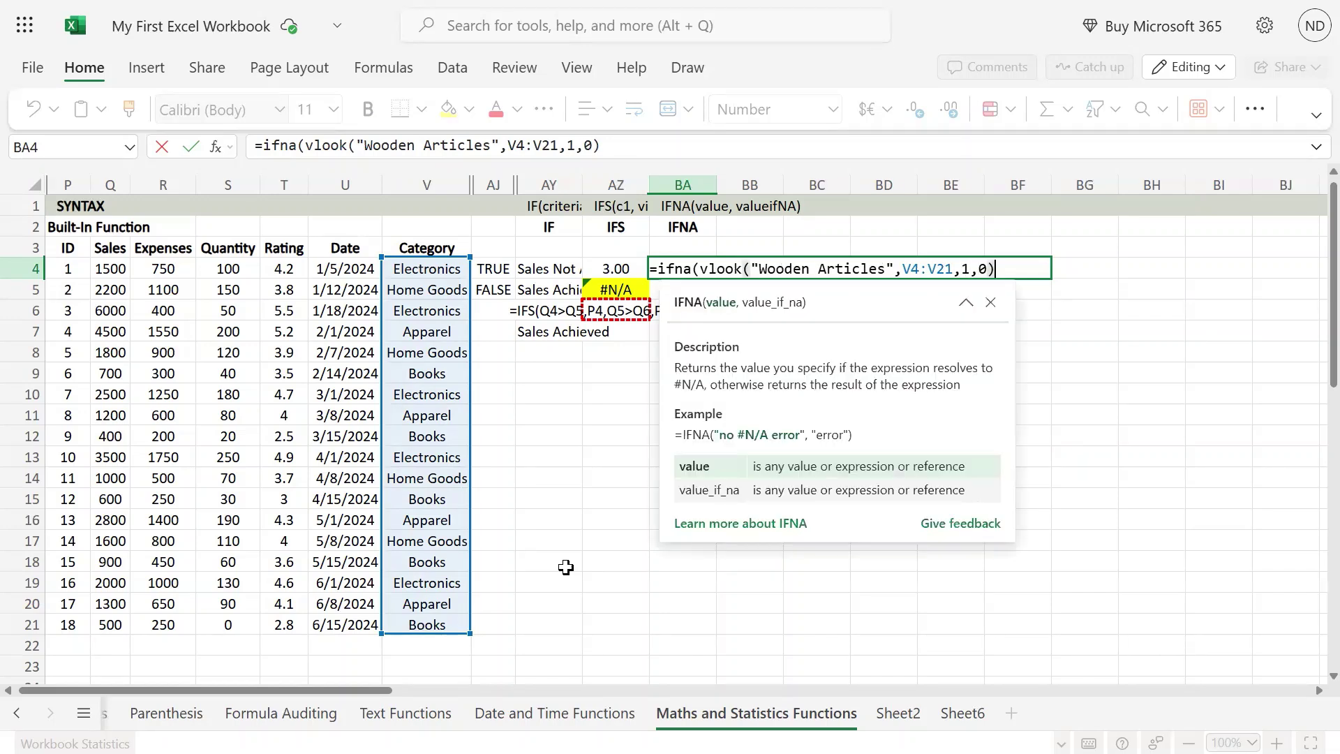
text(,)
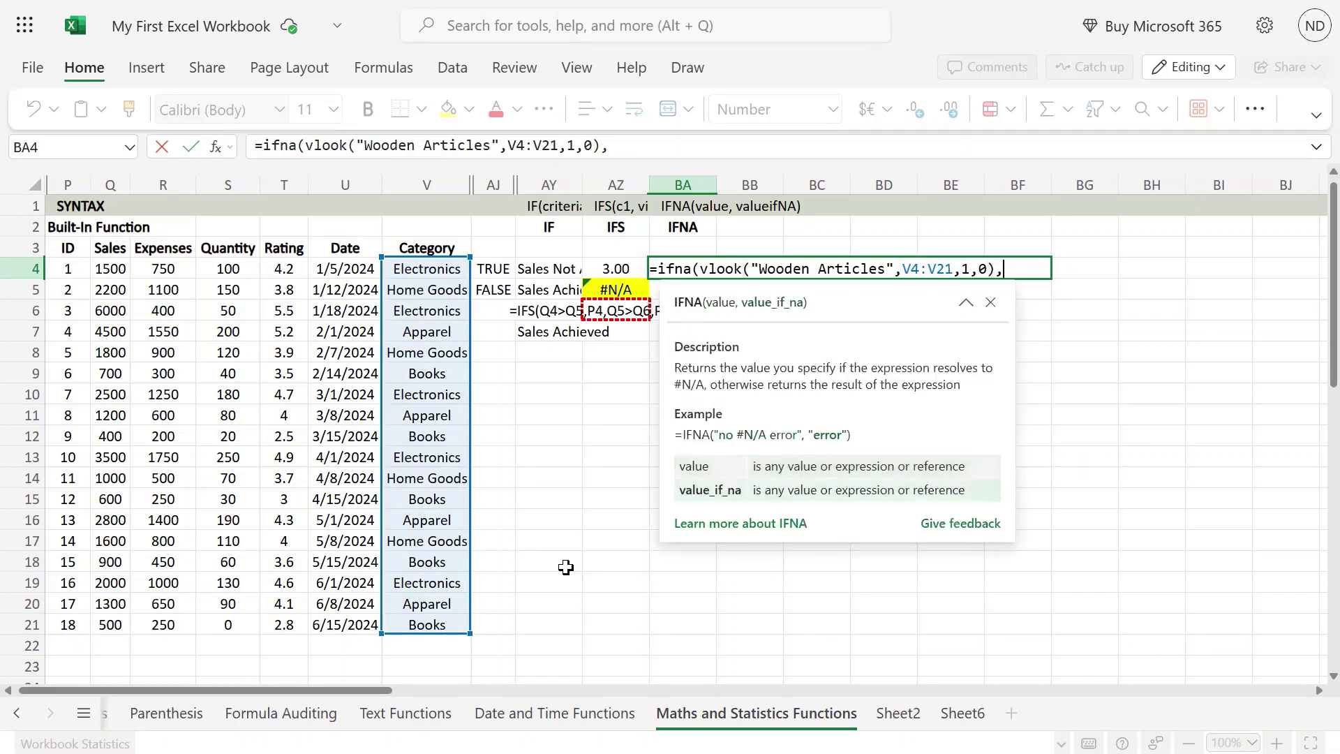
text("error"))
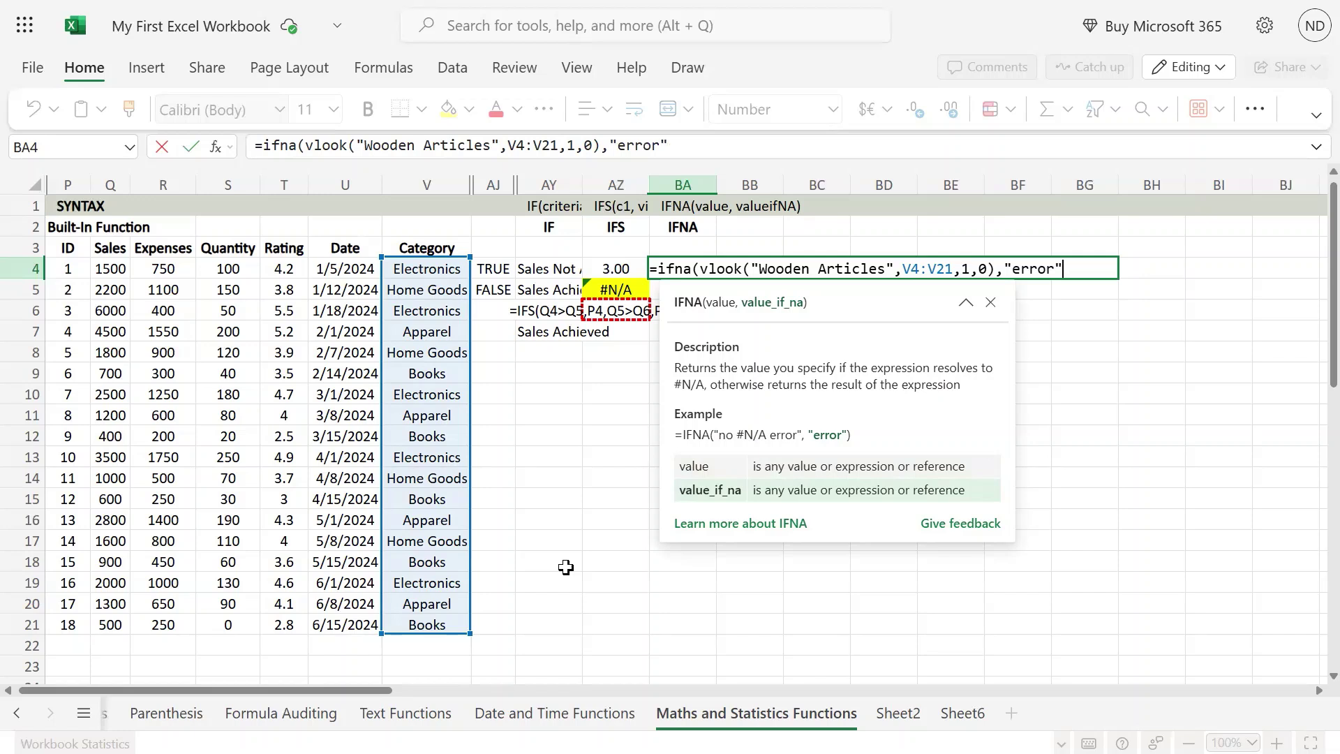
key(Return)
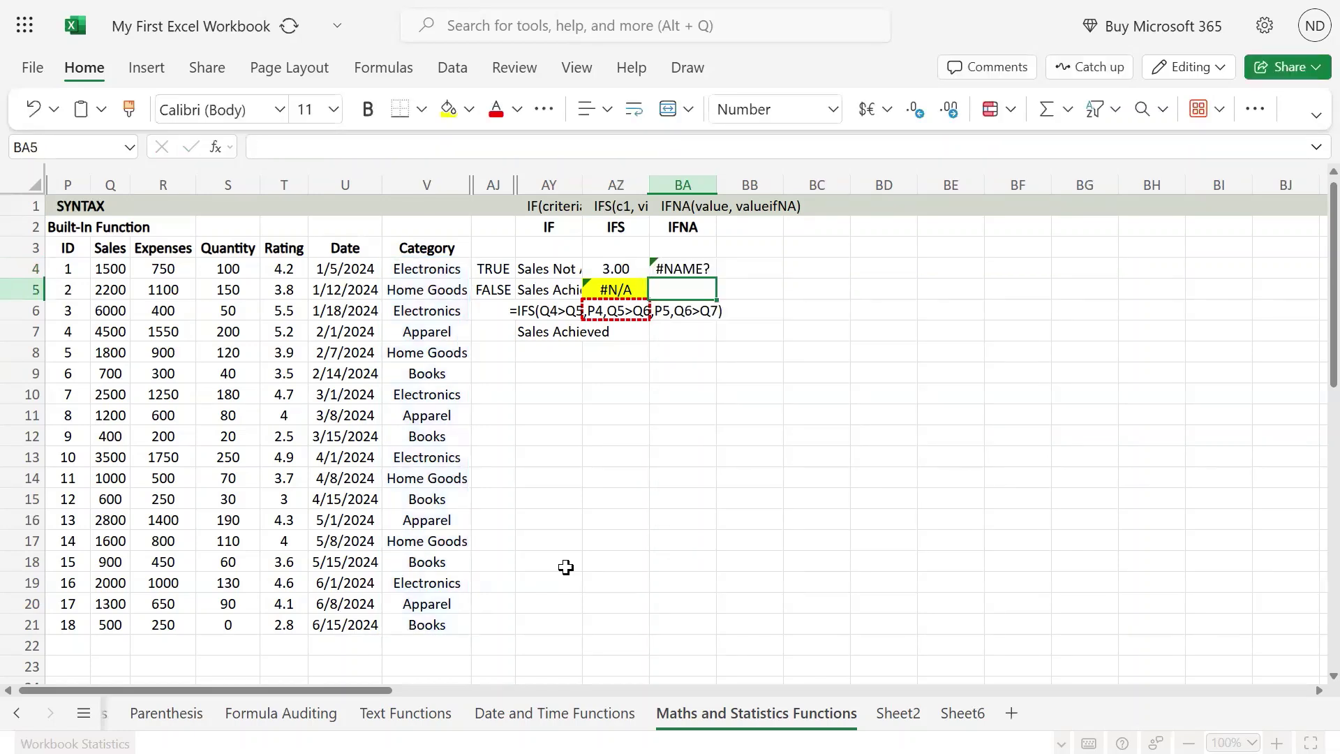
- Inspect the "error" fallback argument in the IFNA formula of cell BA4
key(Up)
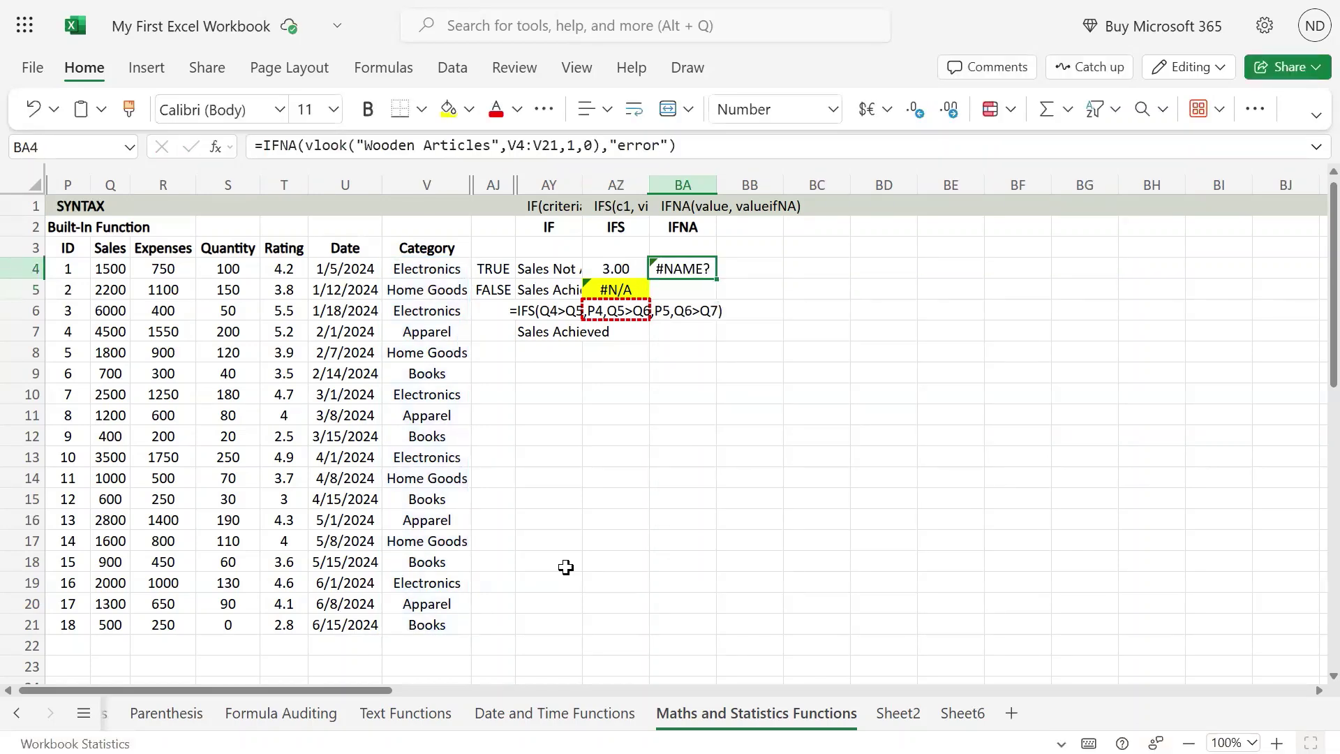
key(F2)
key(shift+Left)
key(shift+Left)
key(shift+Left)
key(shift+Left)
key(shift+Left)
key(shift+Left)
key(shift+Left)
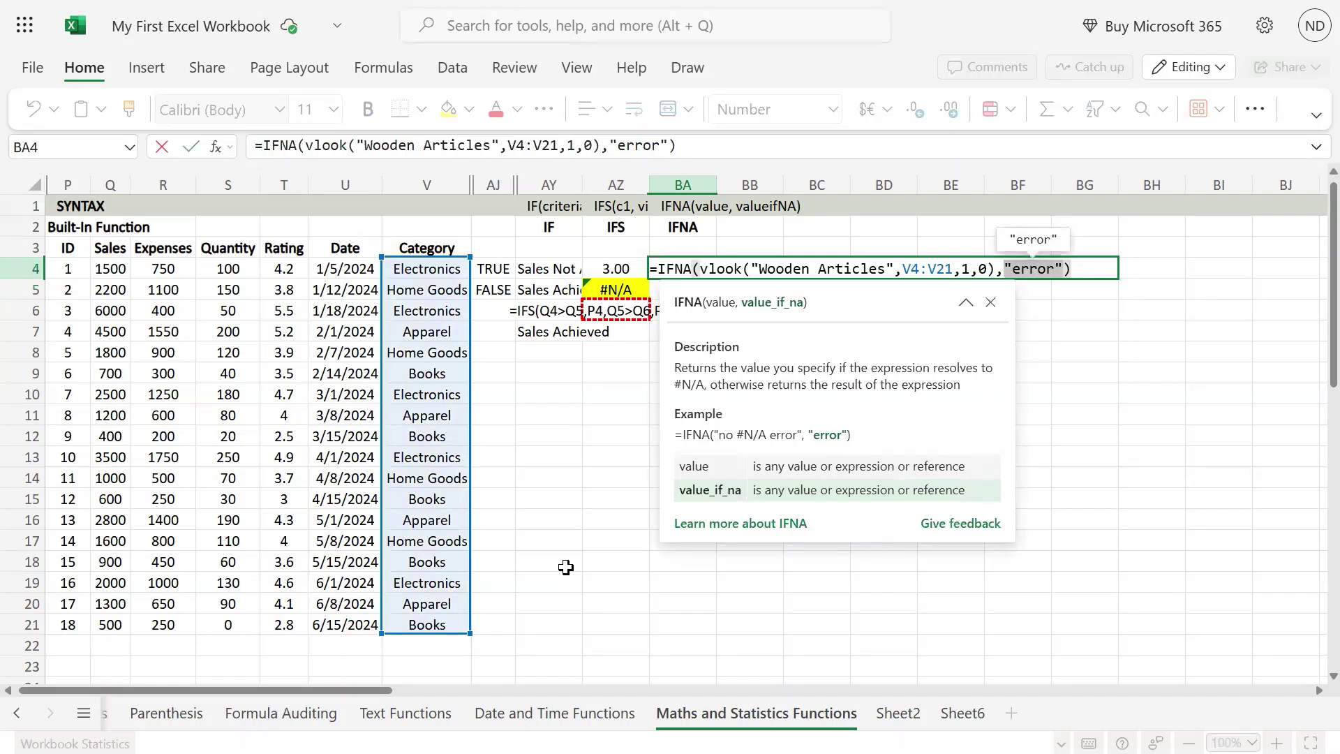
key(Return)
- Copy the formula text =IFS(Q4>Q5,P4,Q5>Q6,P5) from the yellow cell AZ5 into cell BA5
key(Left)
key(F2)
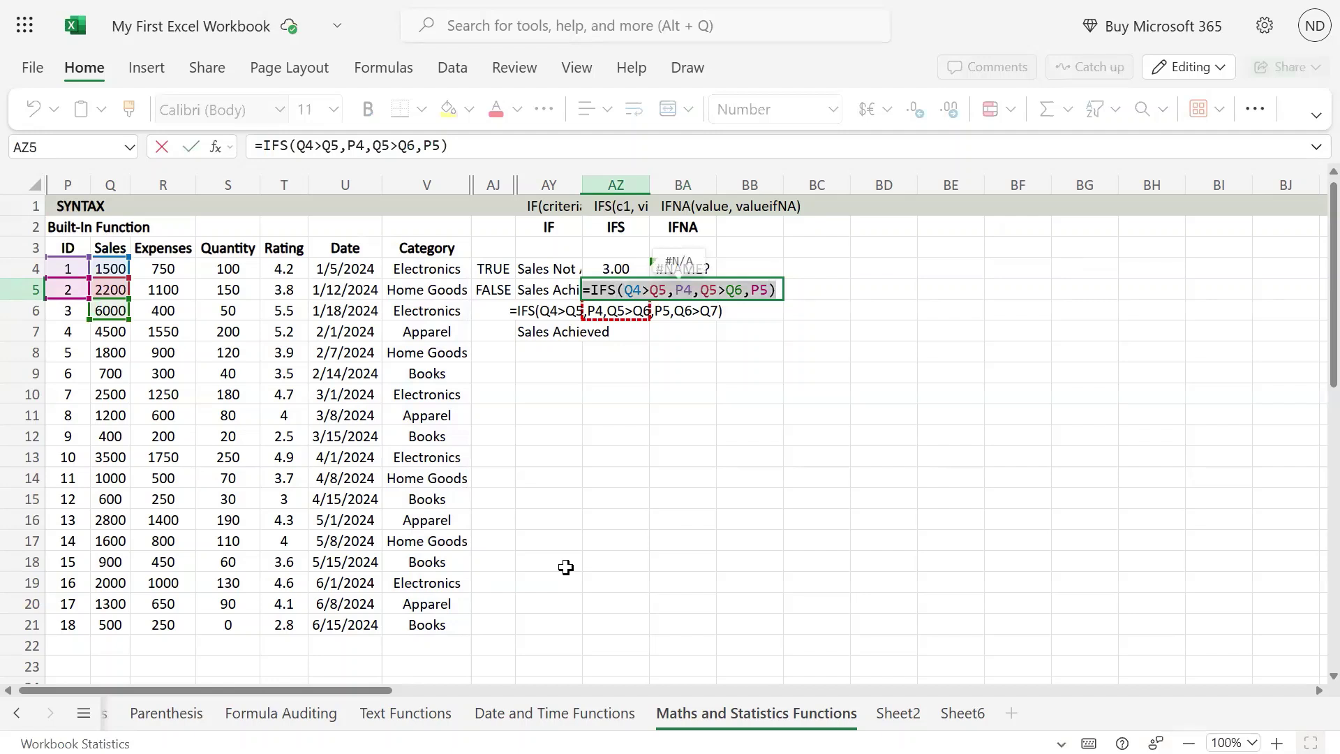
key(Up)
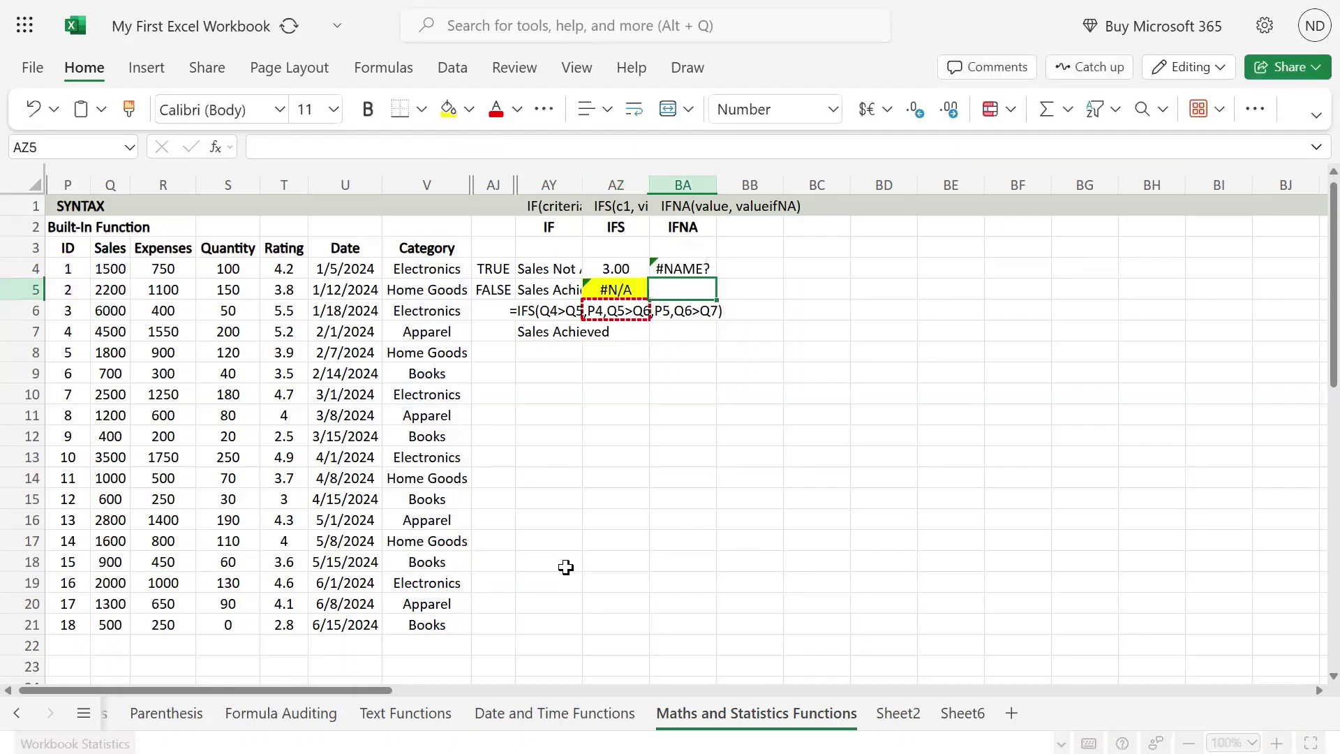
key(Right)
key(F2)
text(=IFS(Q4>Q5,P4,Q5>Q6,P5))
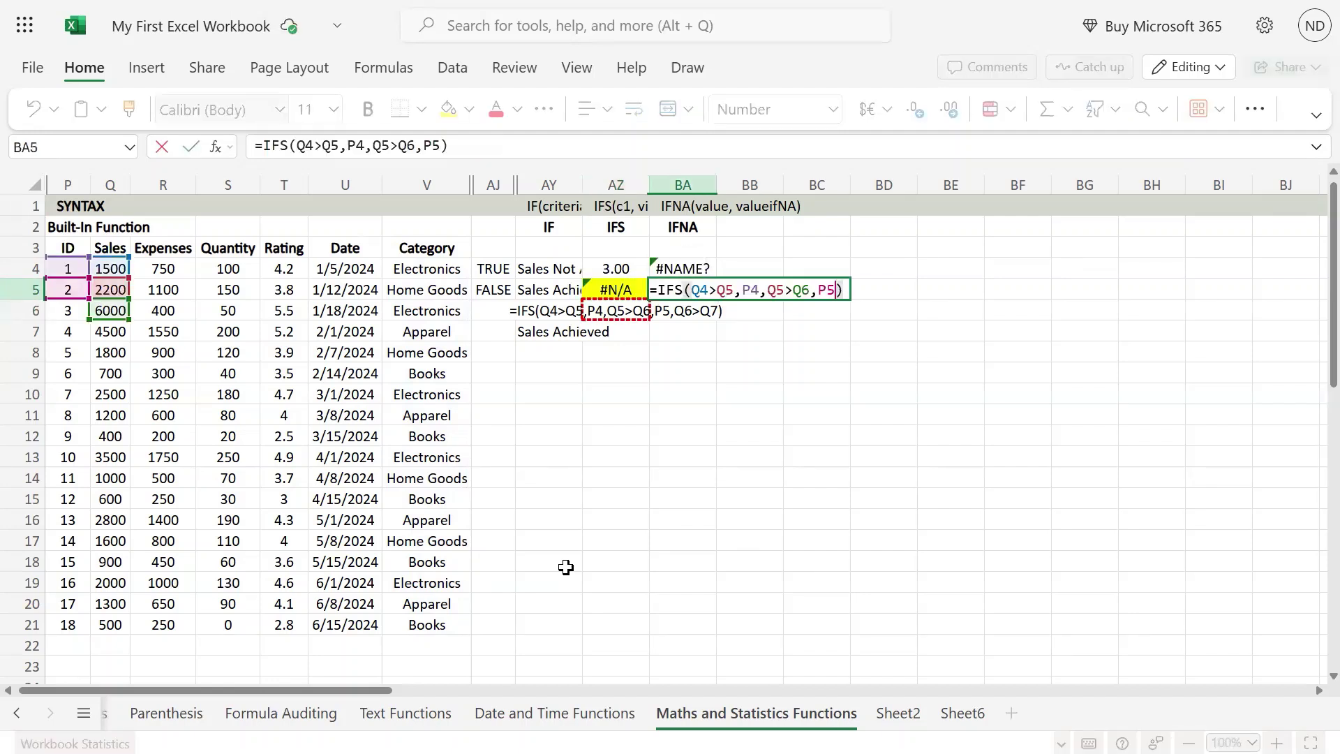
key(Return)
- Insert "ifna(" in front of the IFS call in the formula of cell BA5
key(Up)
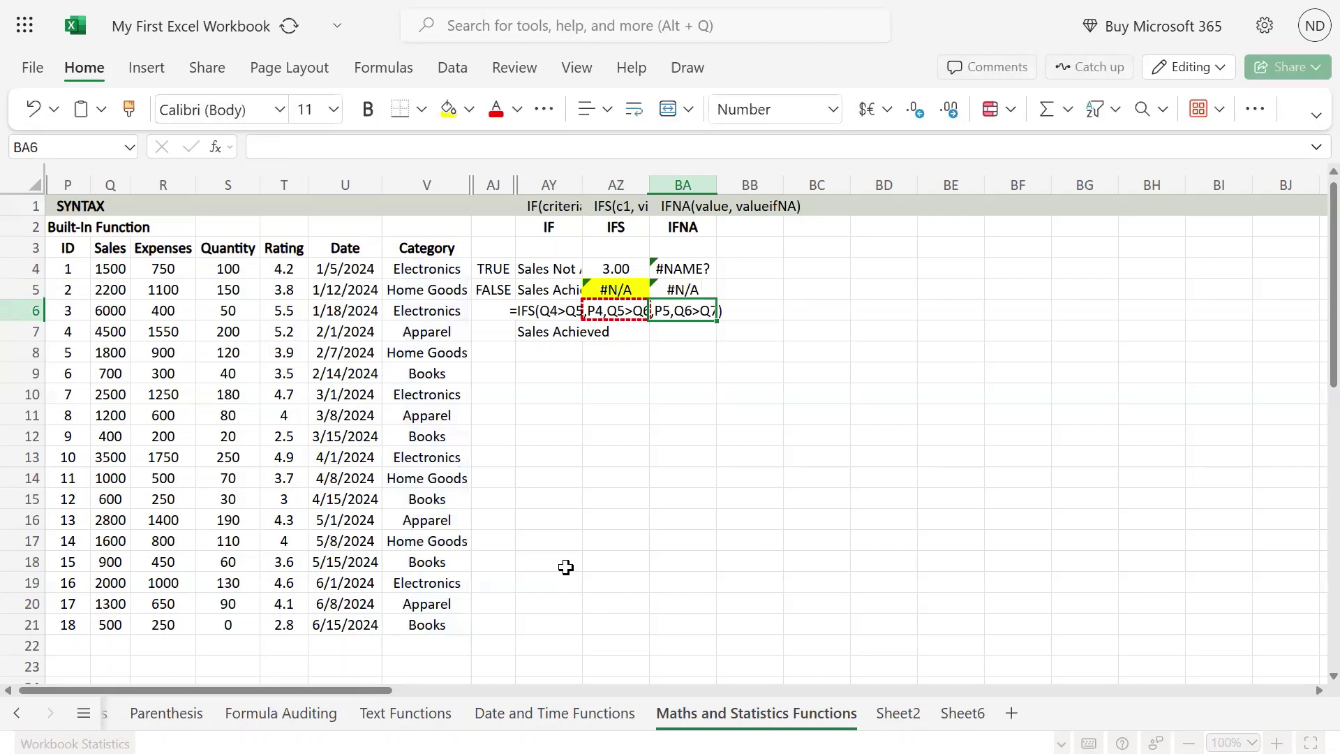
key(F2)
key(Left)
key(Left)
key(Left)
key(Left)
key(Left)
key(Left)
key(Left)
key(Left)
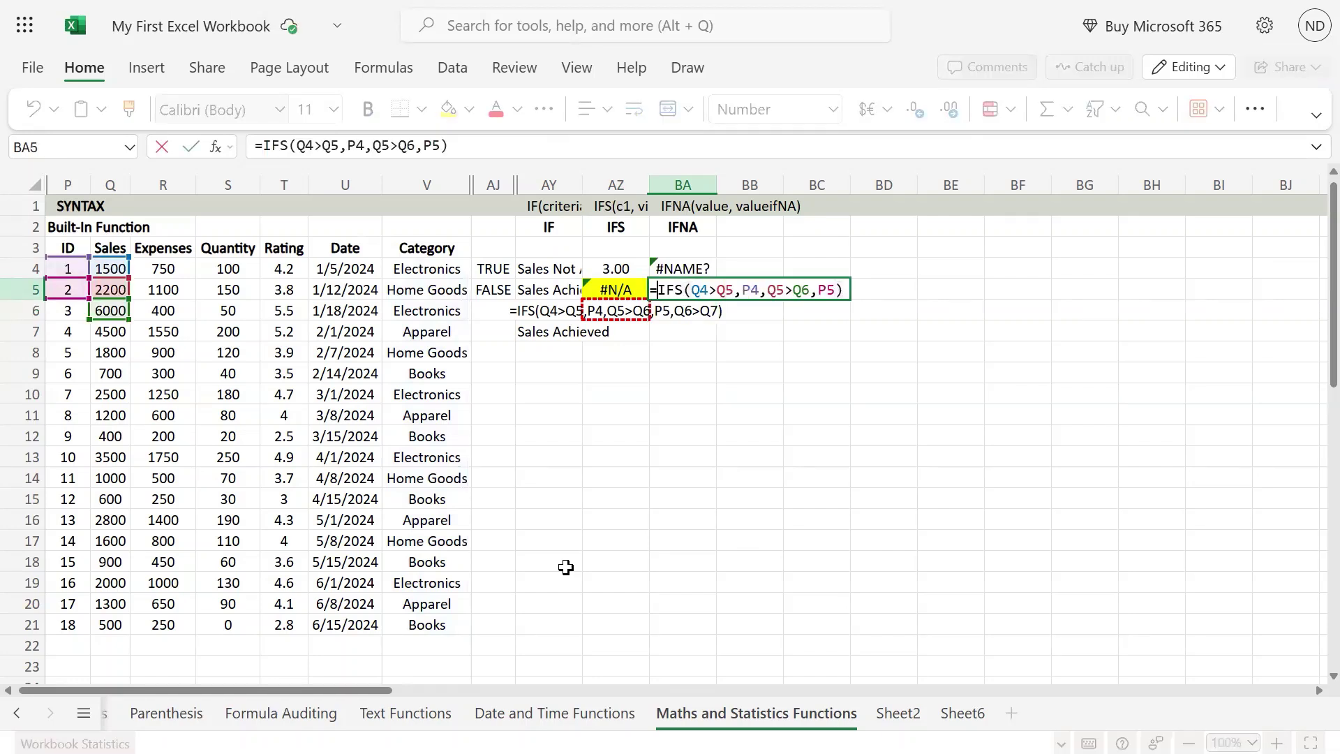
text(ifna()
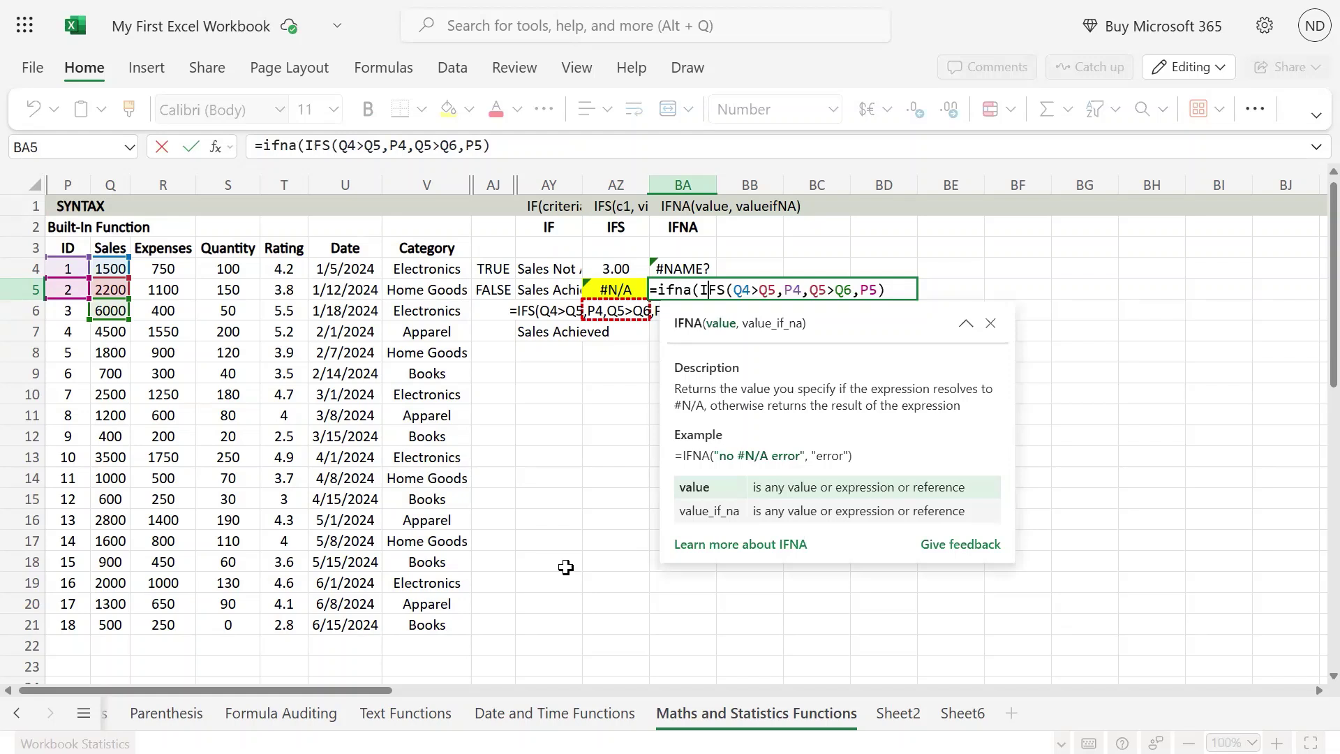
- Complete the BA5 formula with the fallback text "NA error has occured" and left-align the cell
key(End)
text(,)
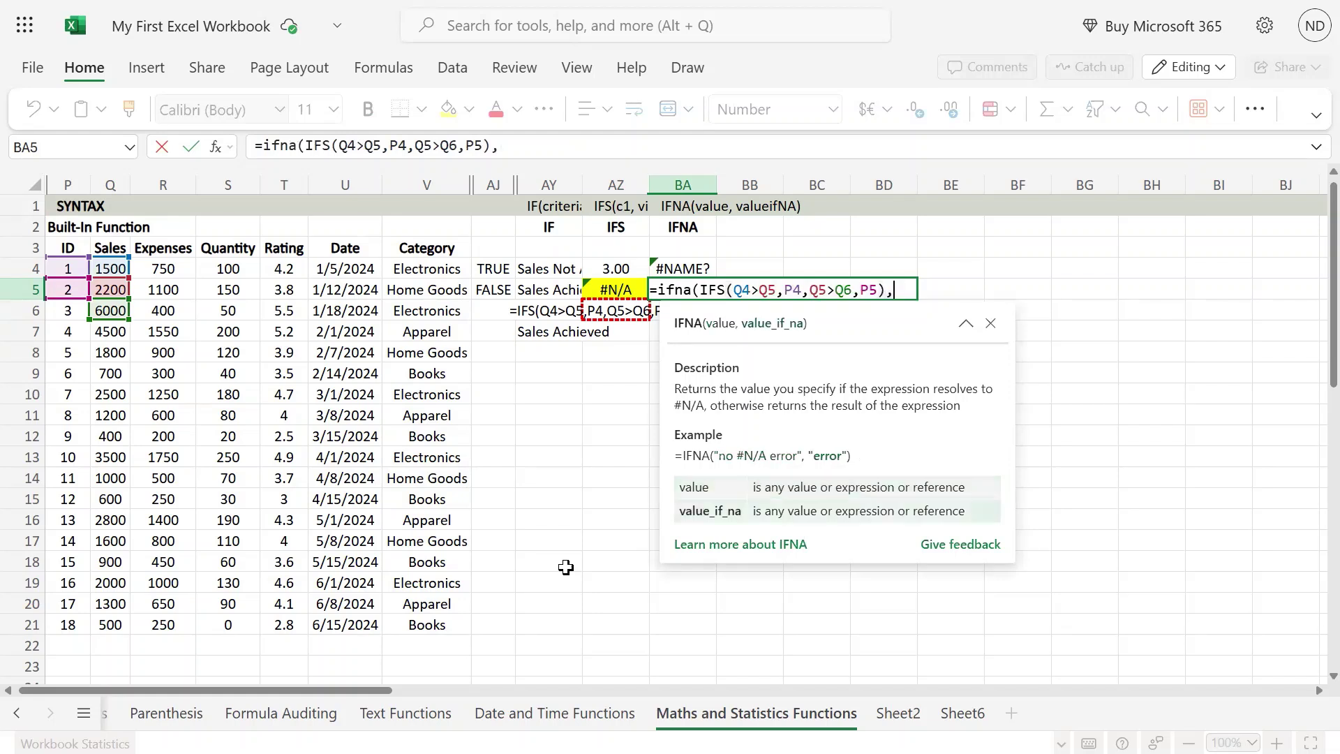
text("NA )
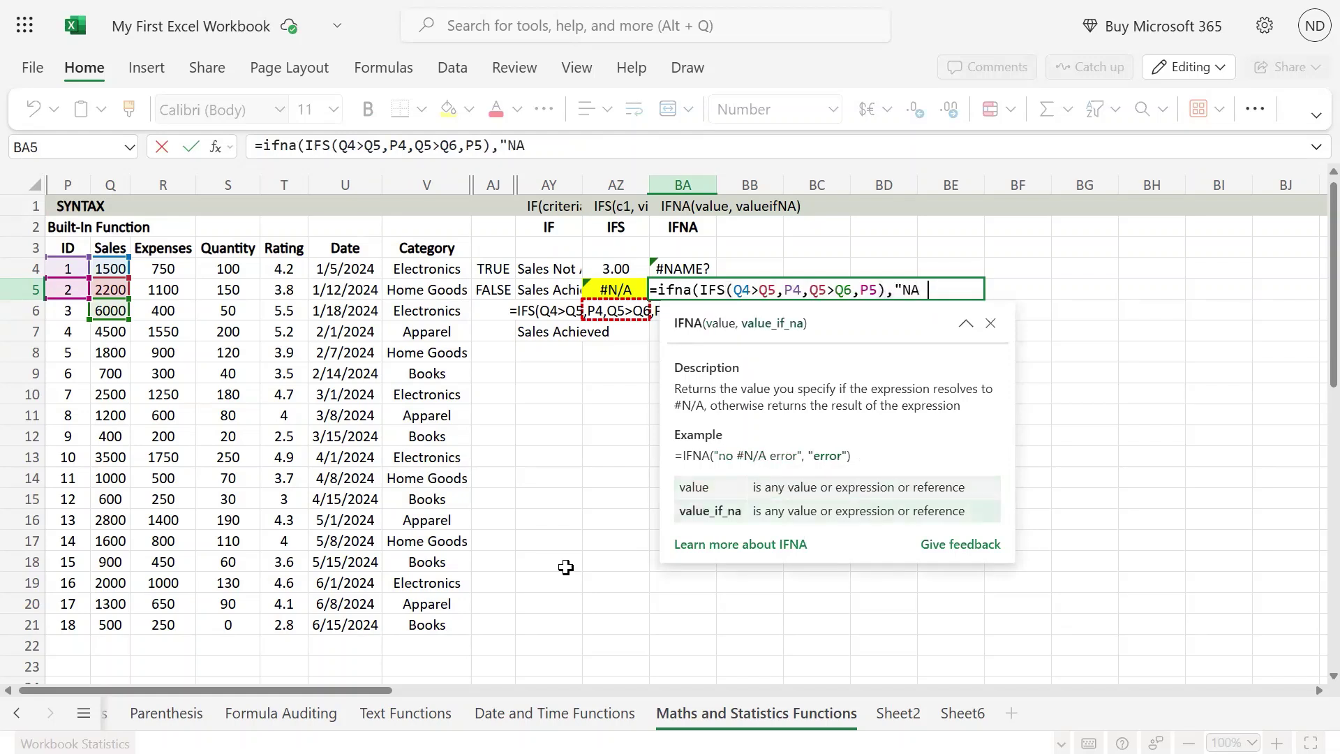
text(error has o)
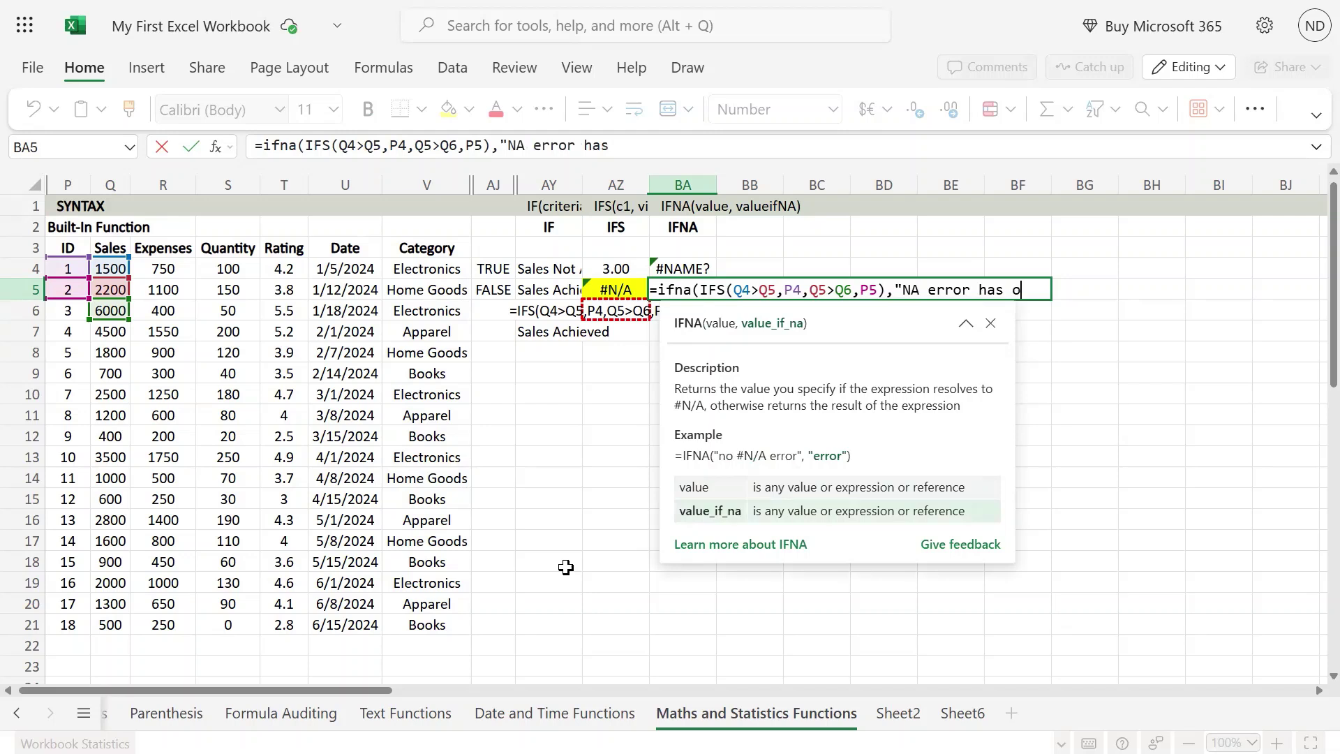
text(ccured)
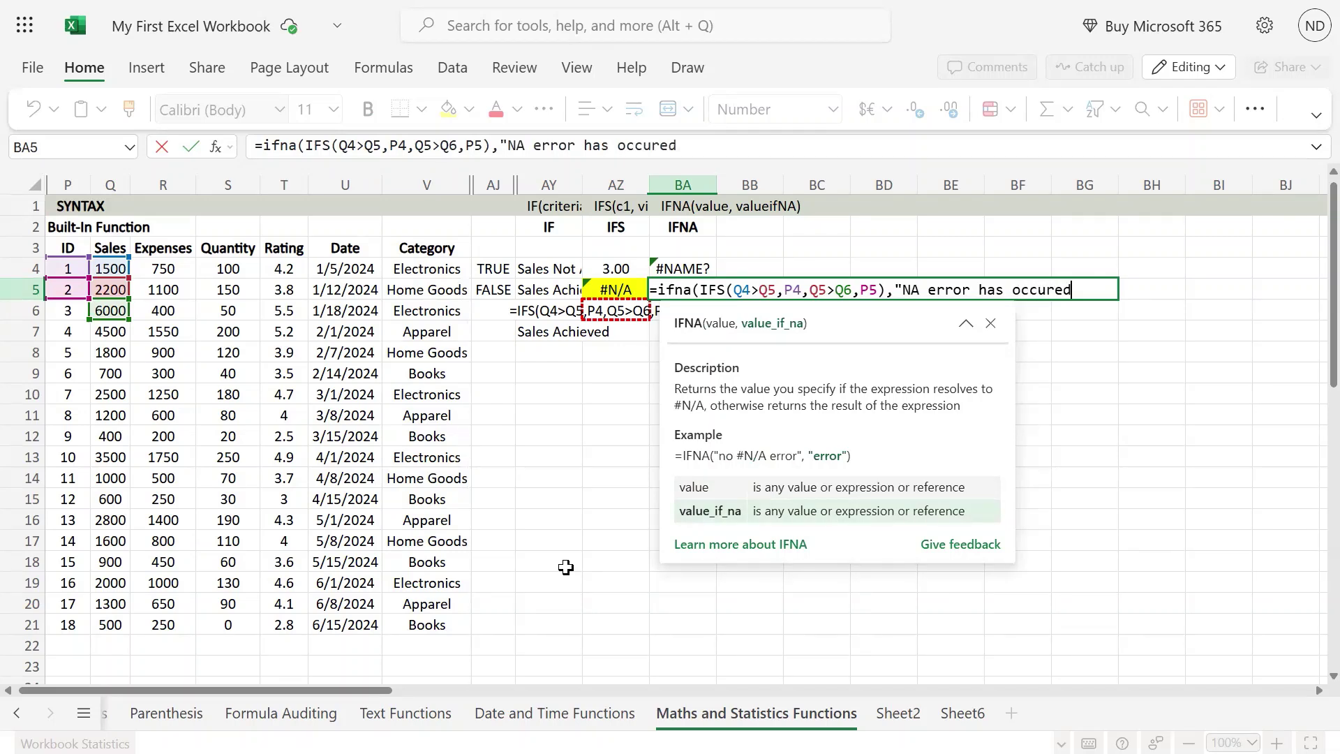
text("))
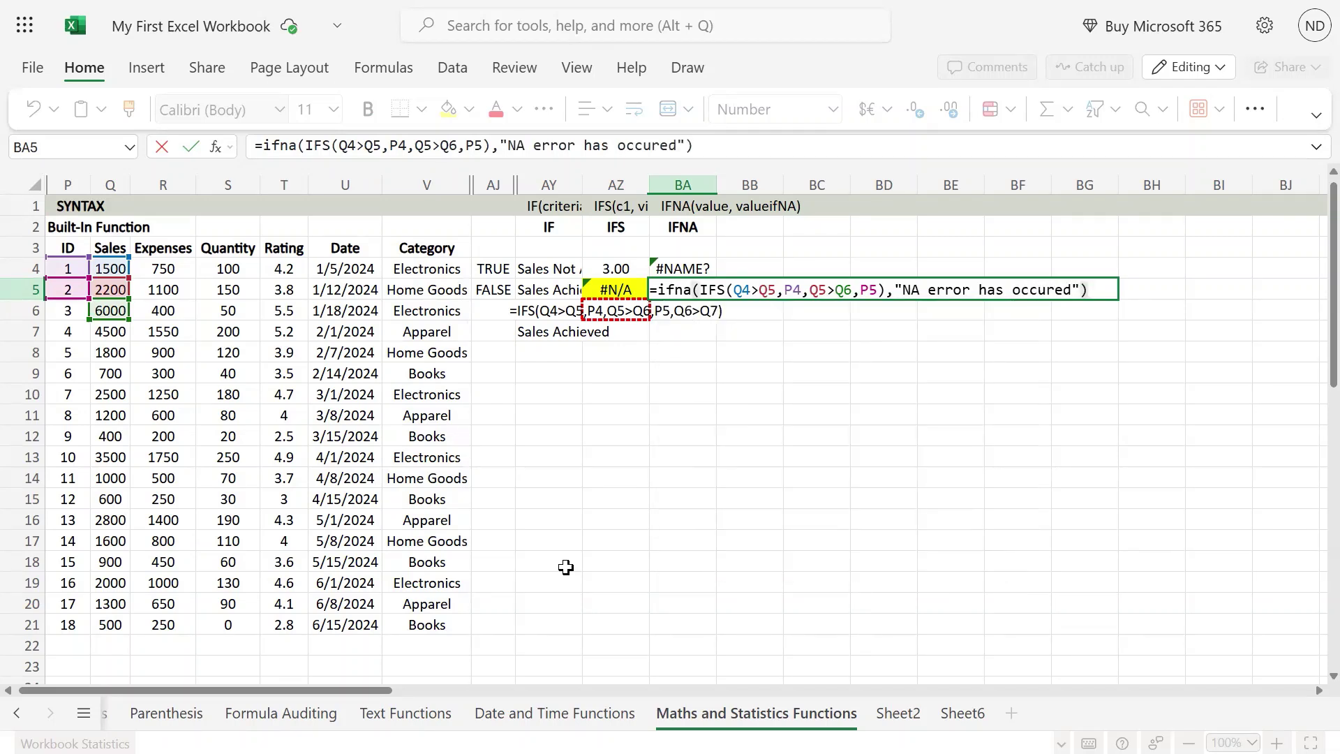
key(ctrl+Return)
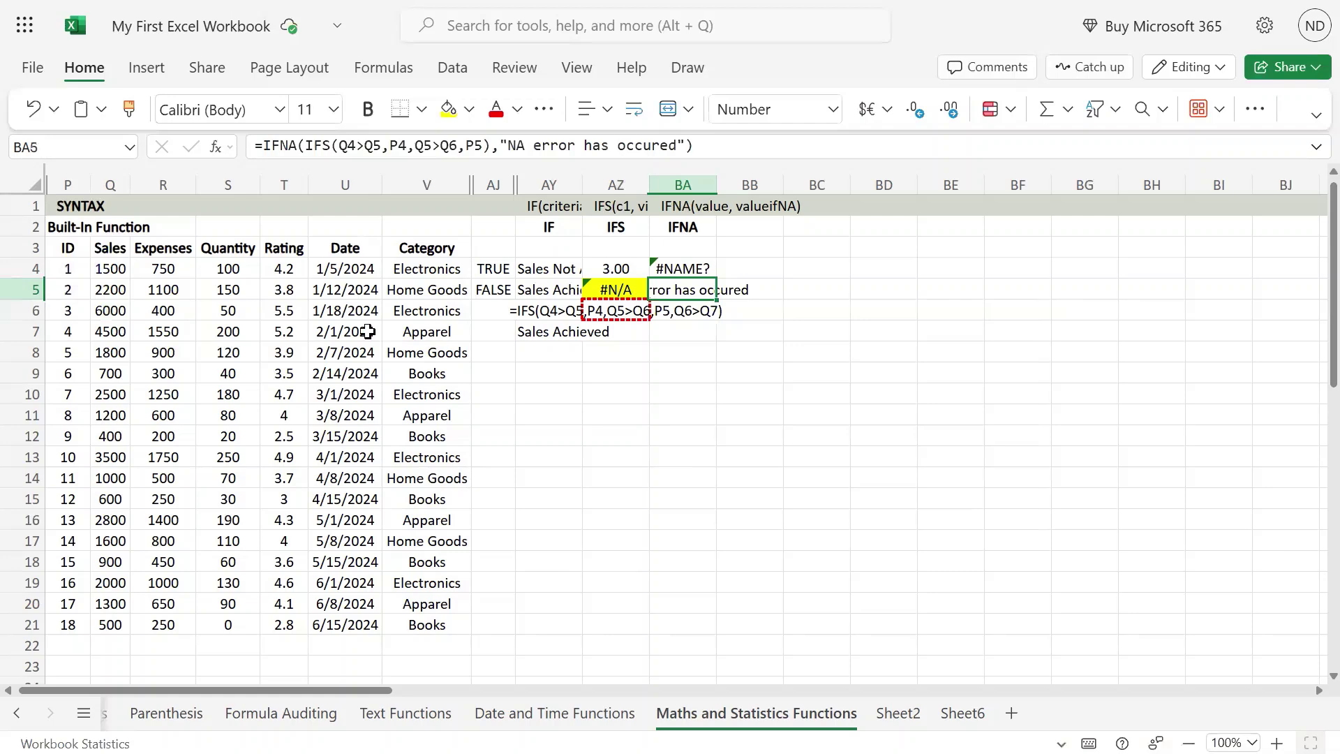
click(597, 110)
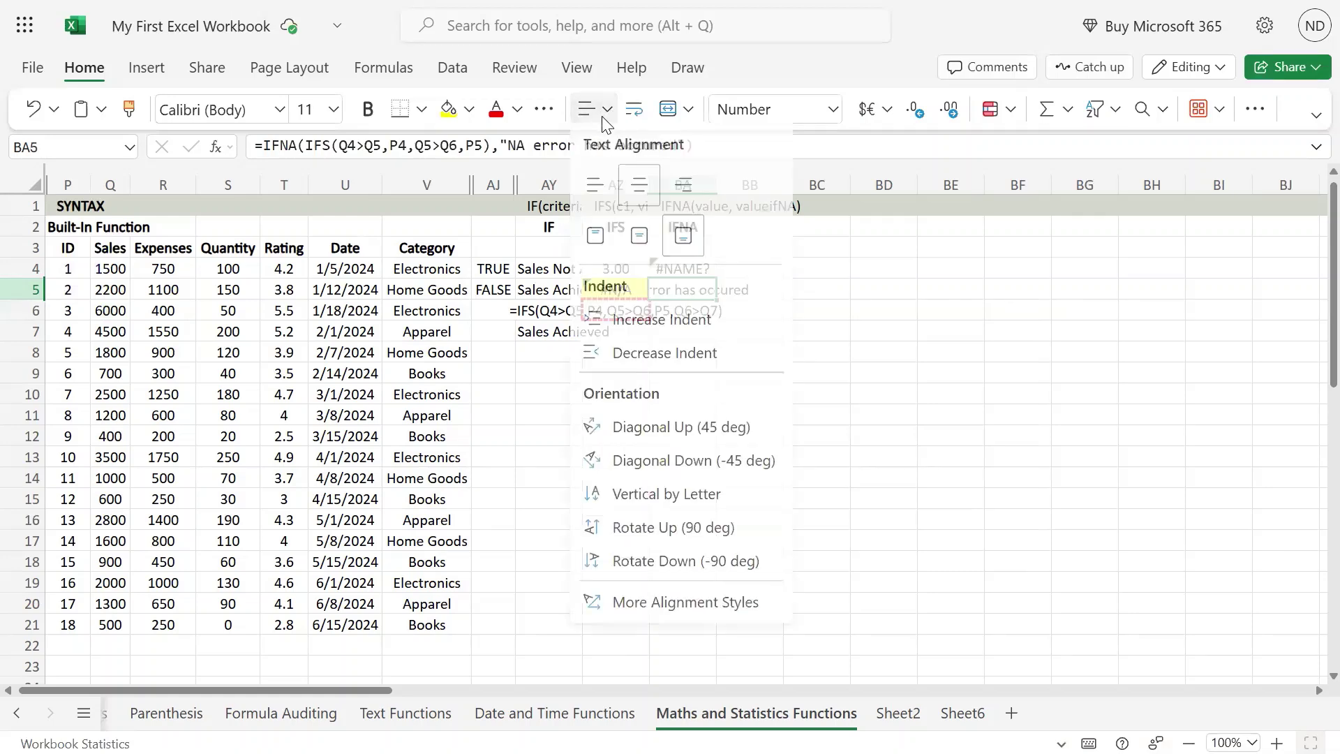
click(605, 204)
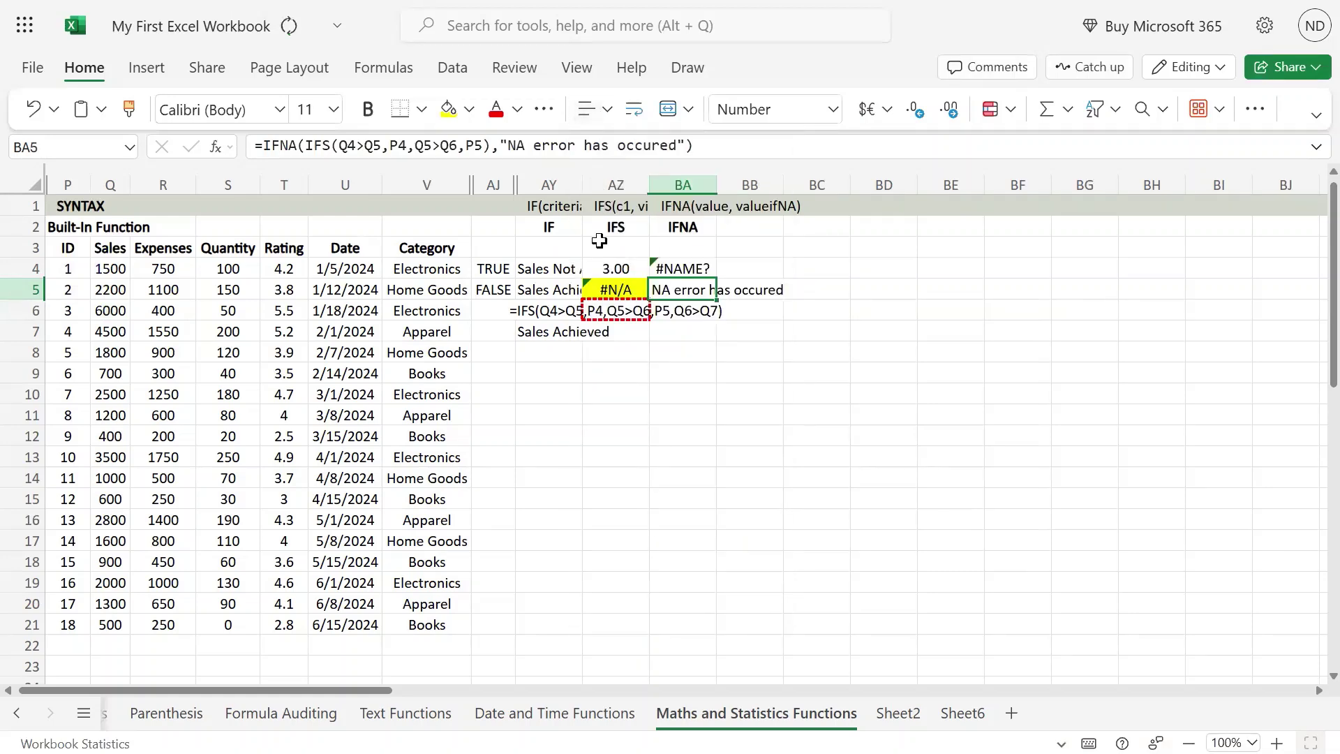
- Replace the fallback text in the BA5 IFNA formula with a sum of the Expenses range R4:R21
click(636, 289)
click(693, 293)
double_click(695, 297)
click(900, 291)
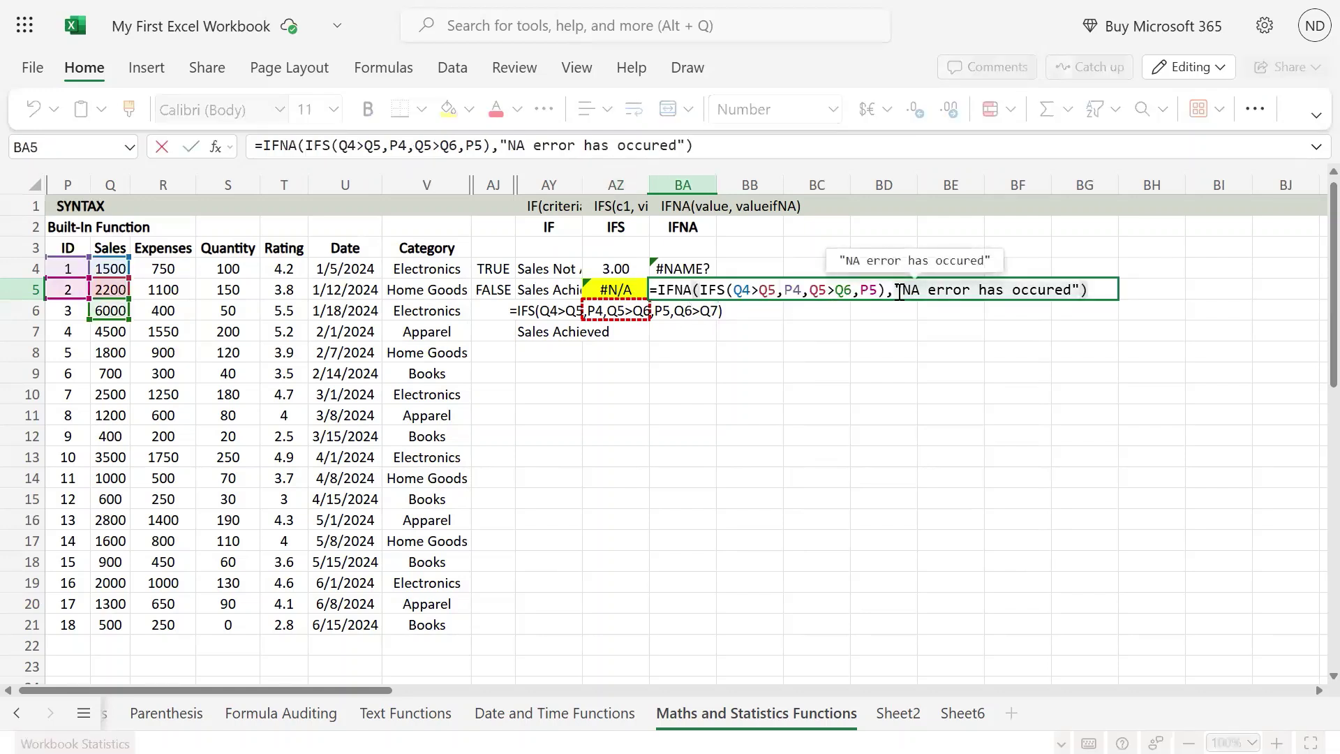
drag(900, 292, 1080, 286)
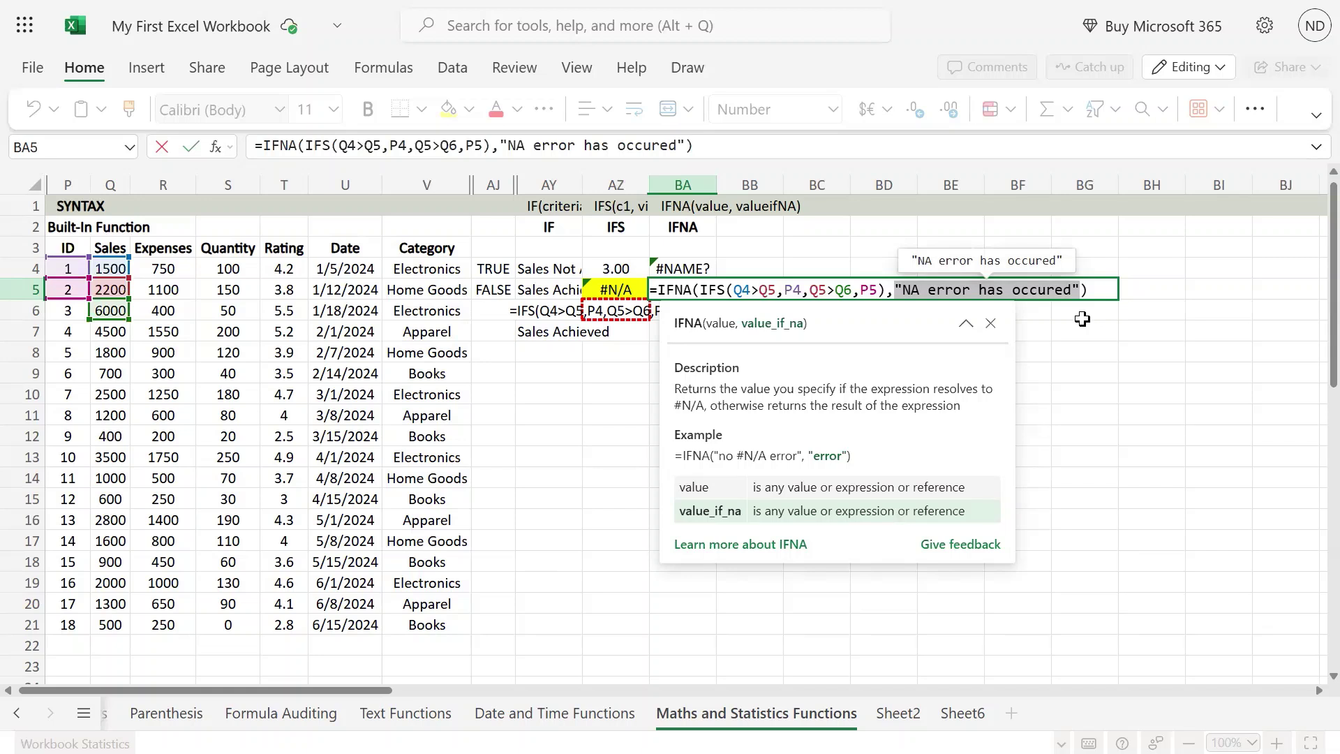
text(sum()
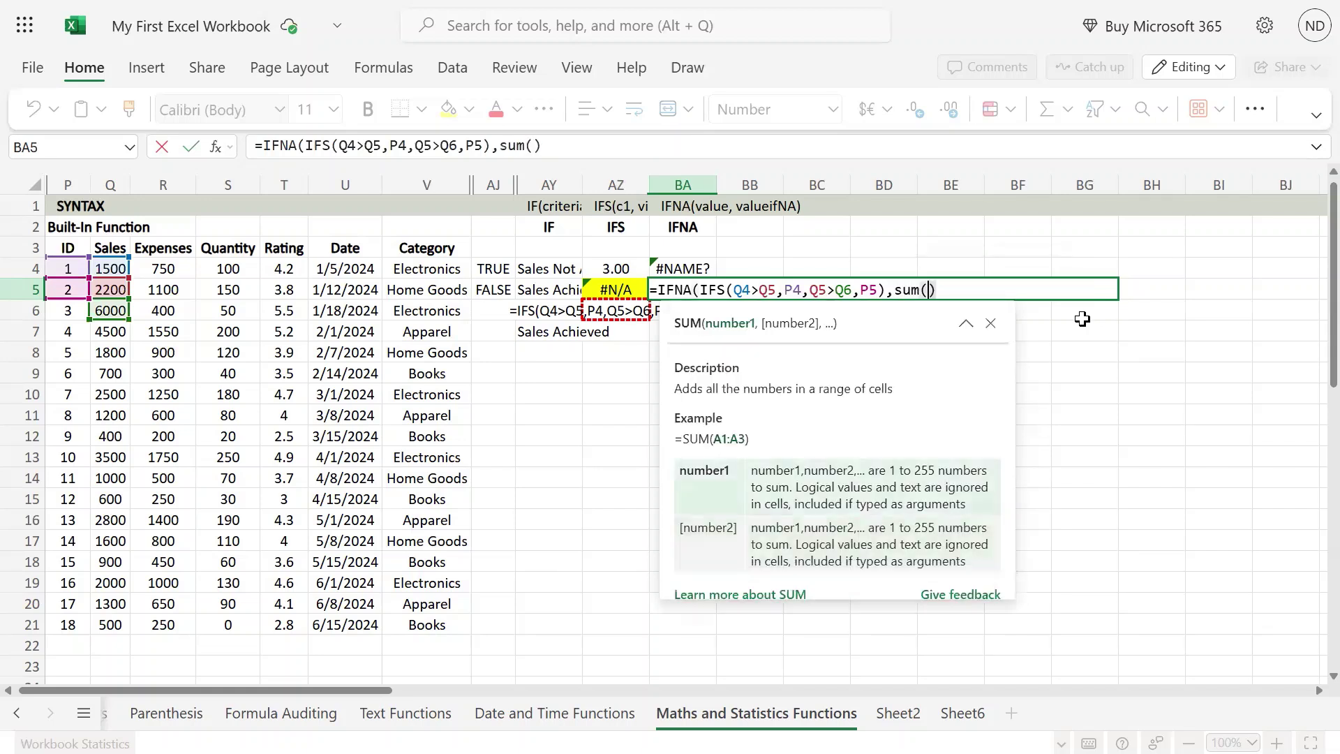
click(174, 264)
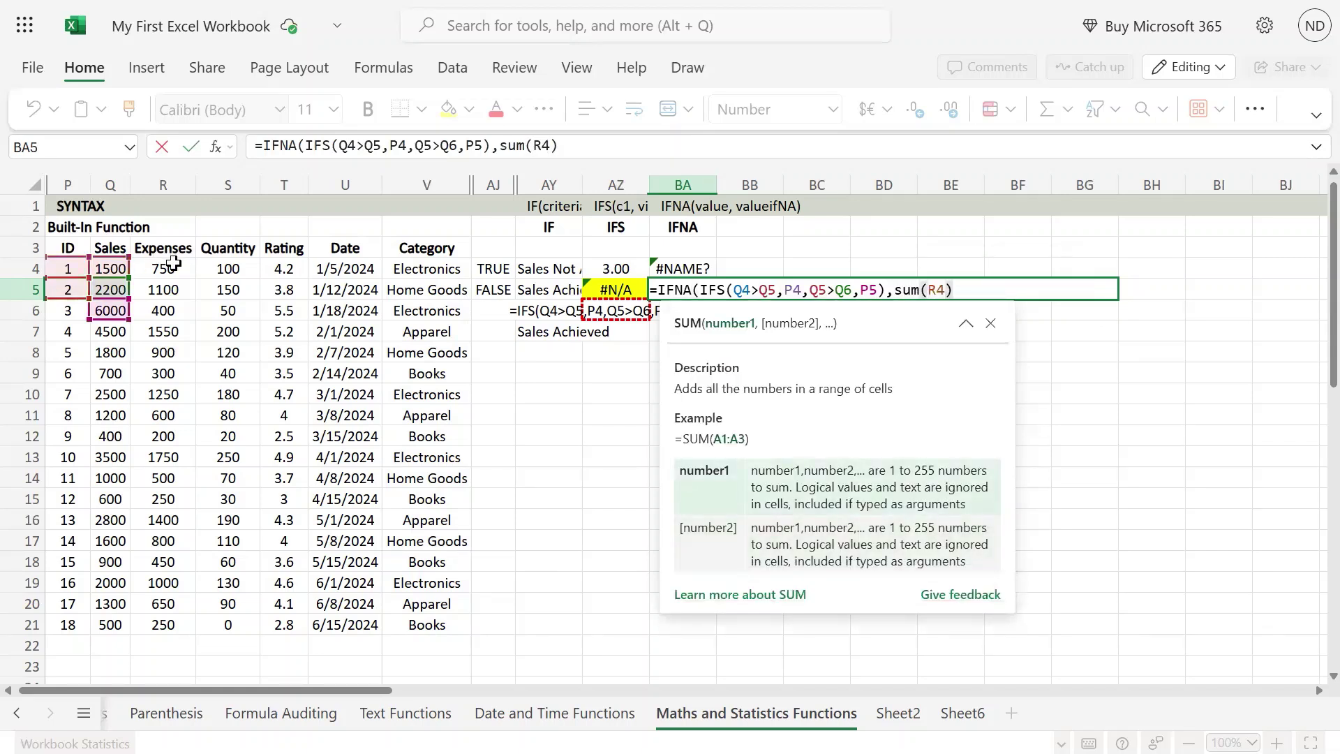
drag(173, 264, 186, 618)
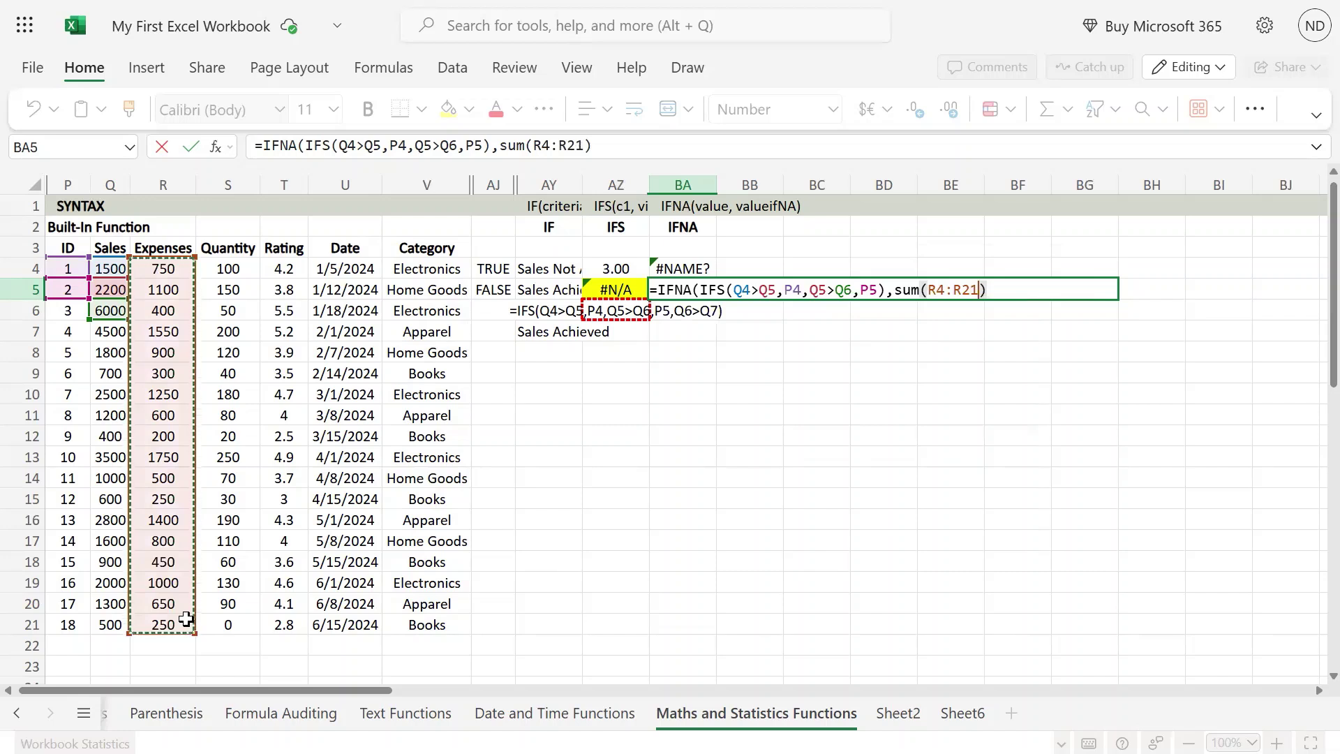
text())
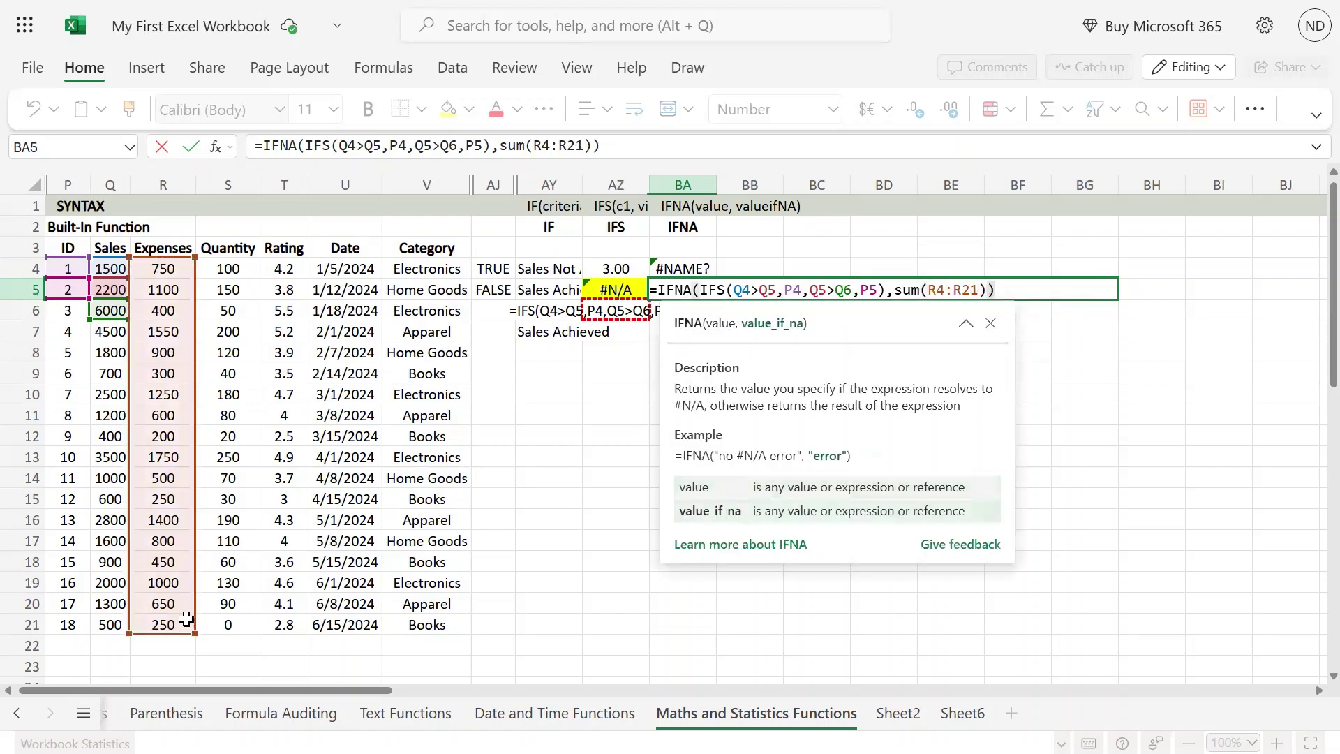
key(Return)
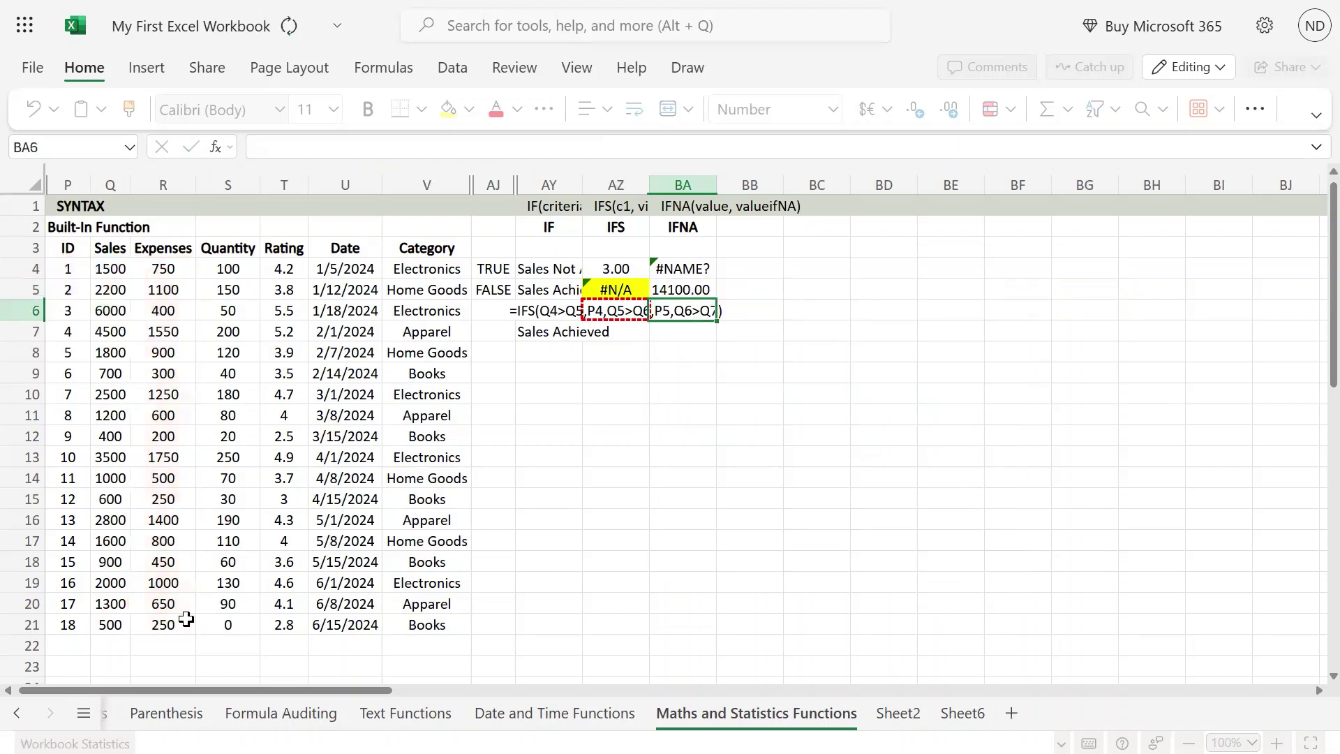
- Review the IFNA formulas in BA5 and BA4 together with the IFNA syntax and heading above them
key(Up)
key(F2)
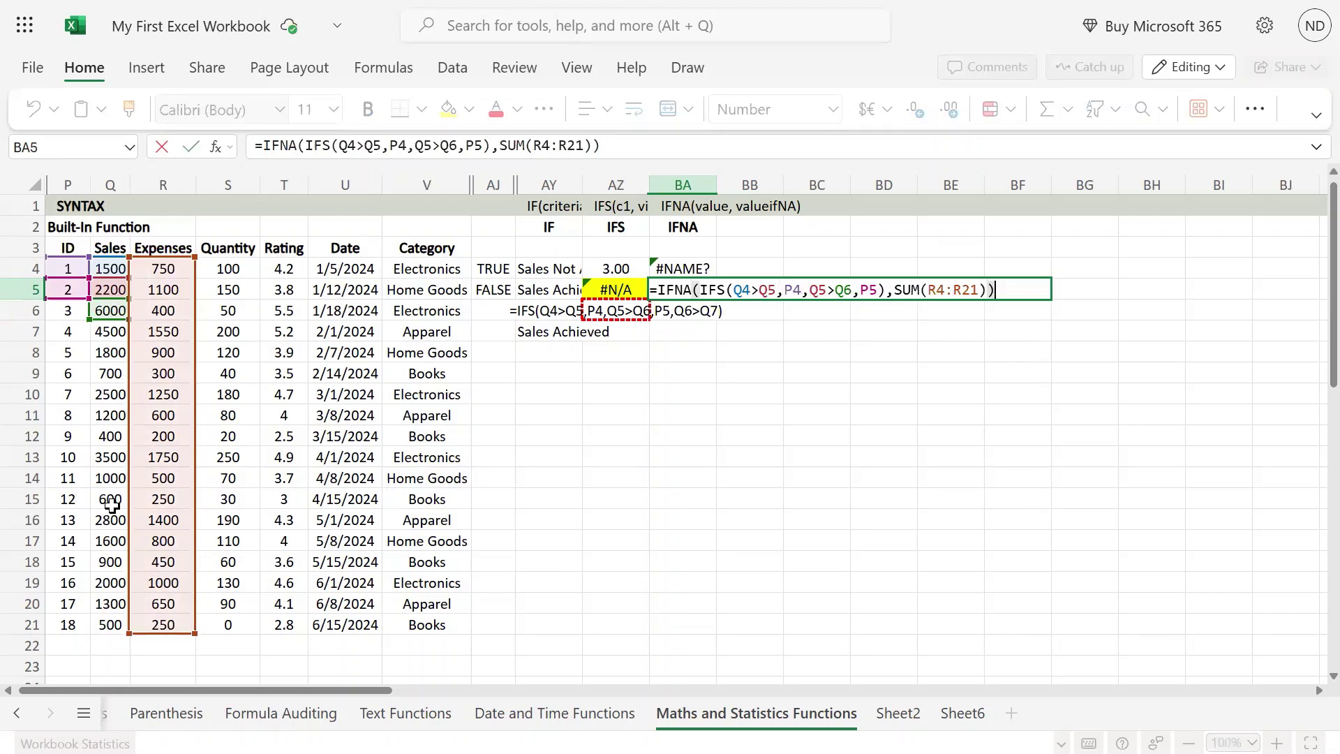
click(691, 204)
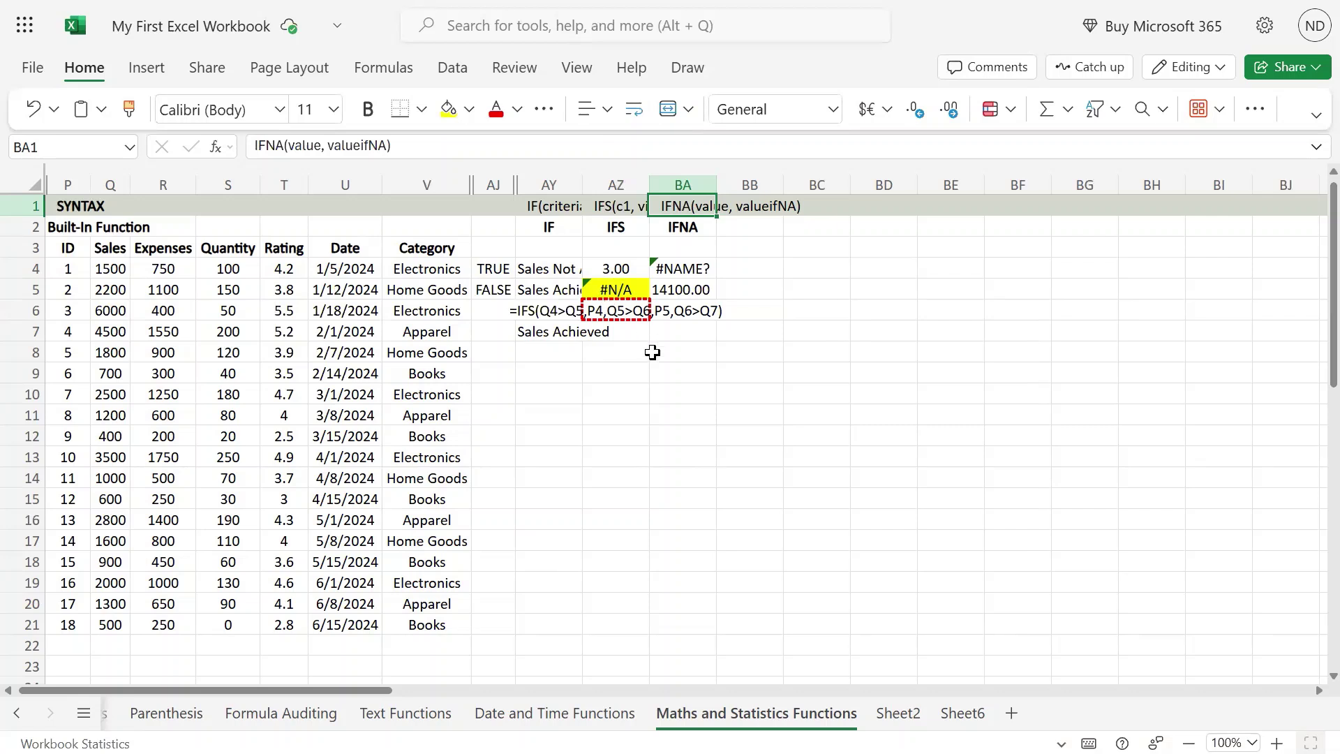
click(674, 291)
key(F2)
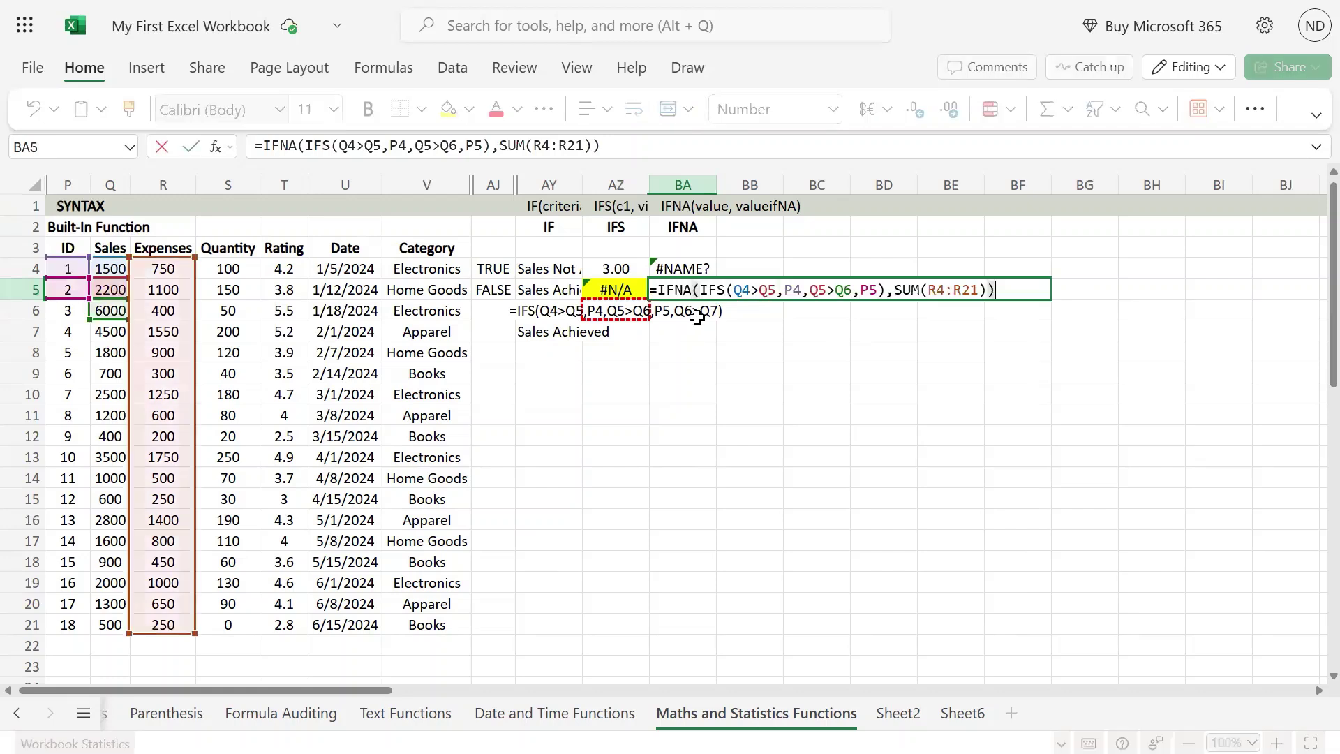
double_click(696, 271)
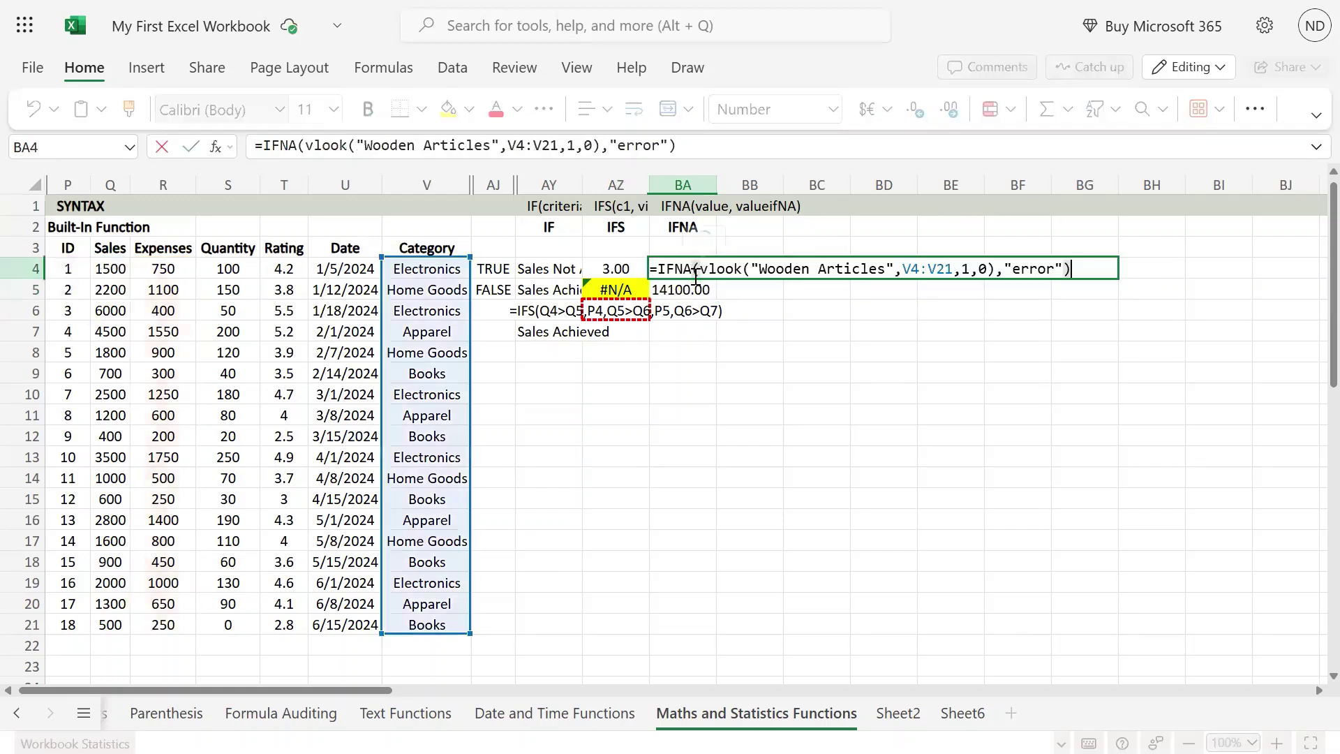
click(708, 231)
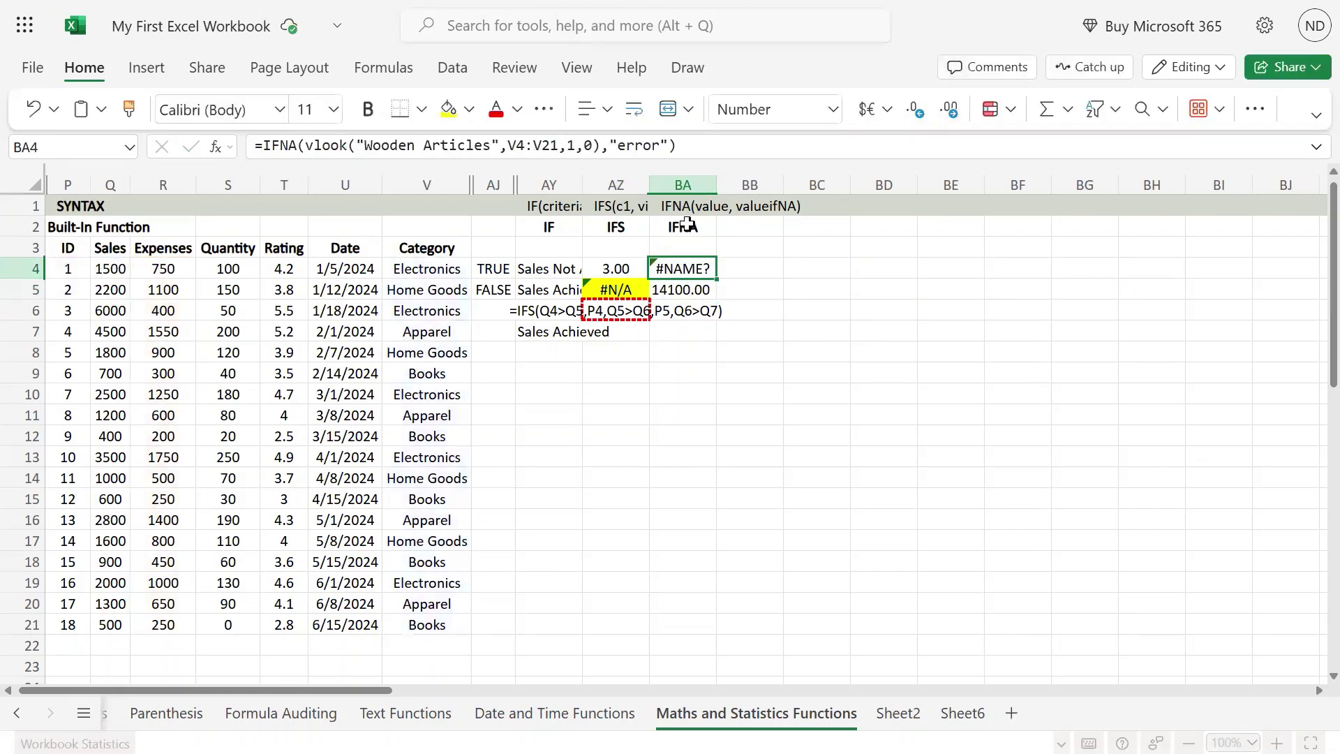
double_click(714, 232)
key(Escape)
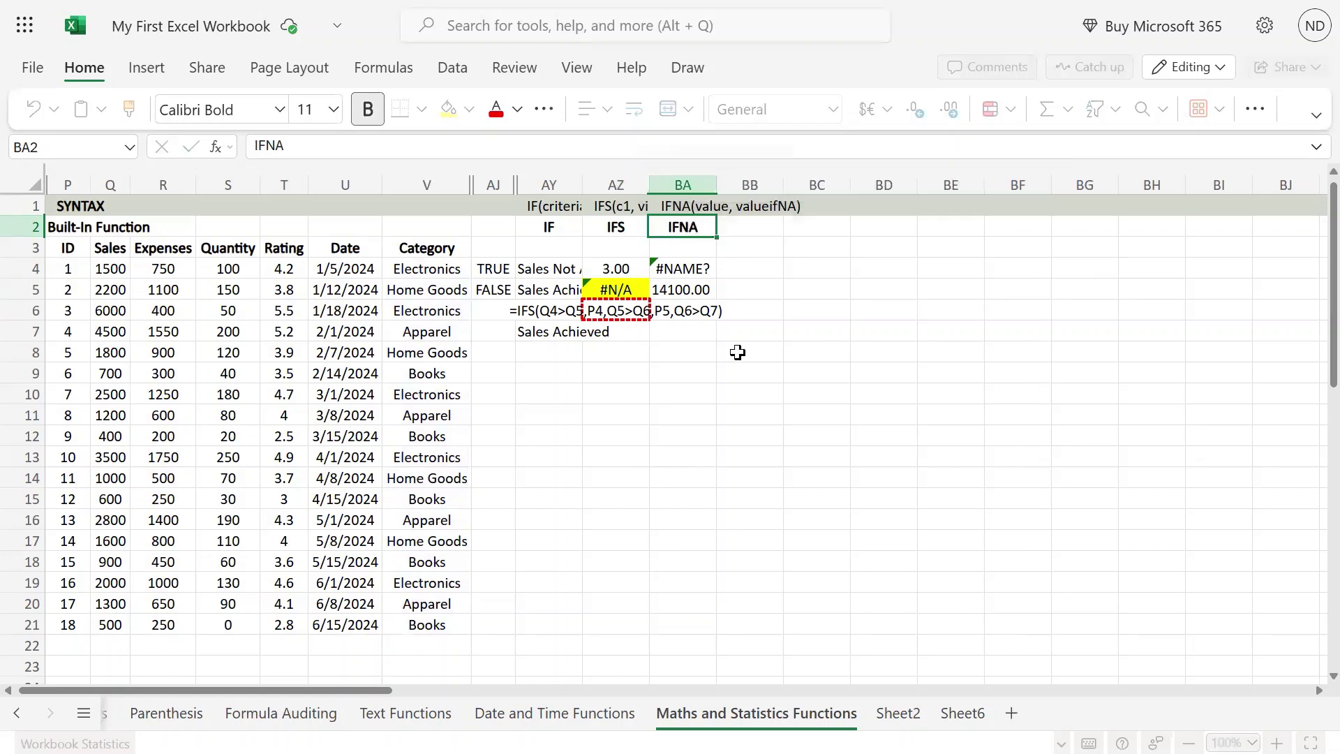
double_click(696, 287)
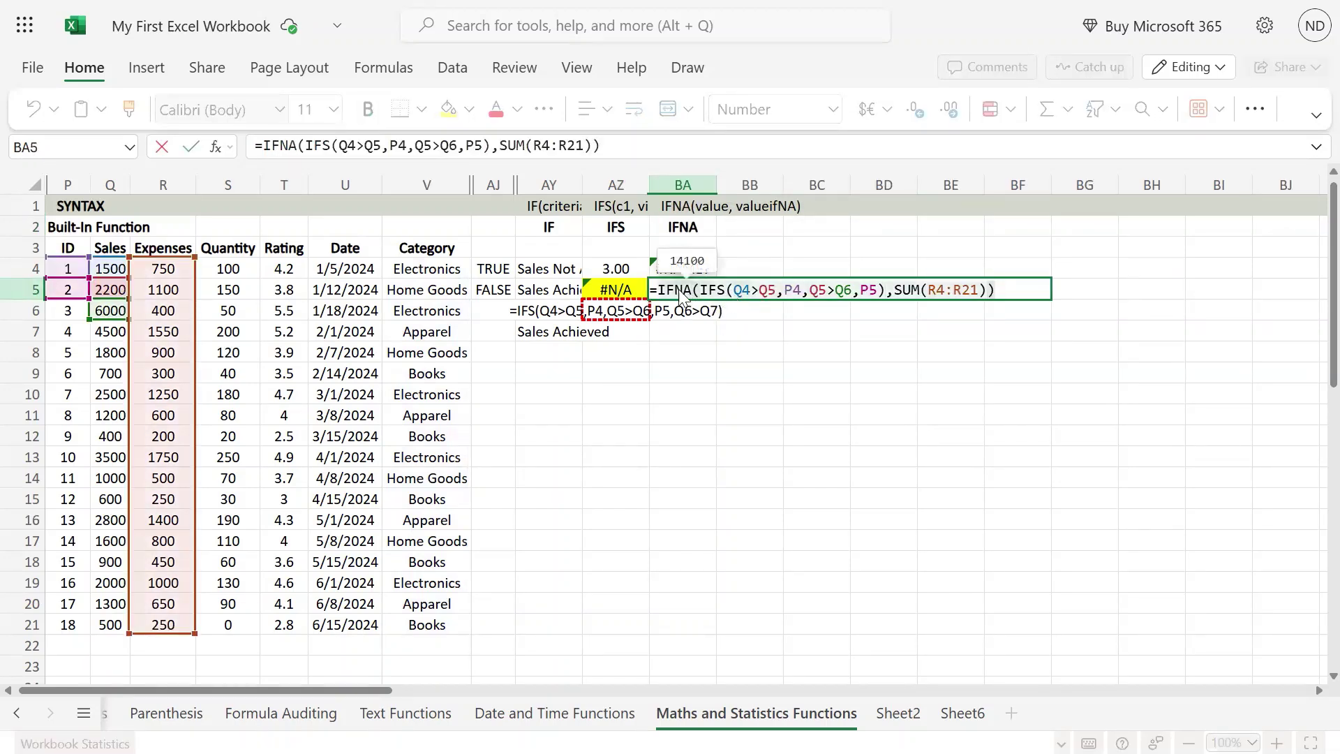
- Examine the IFS value and SUM fallback arguments in the BA5 formula against the IFNA syntax in BA1
drag(700, 292, 780, 292)
drag(895, 292, 986, 290)
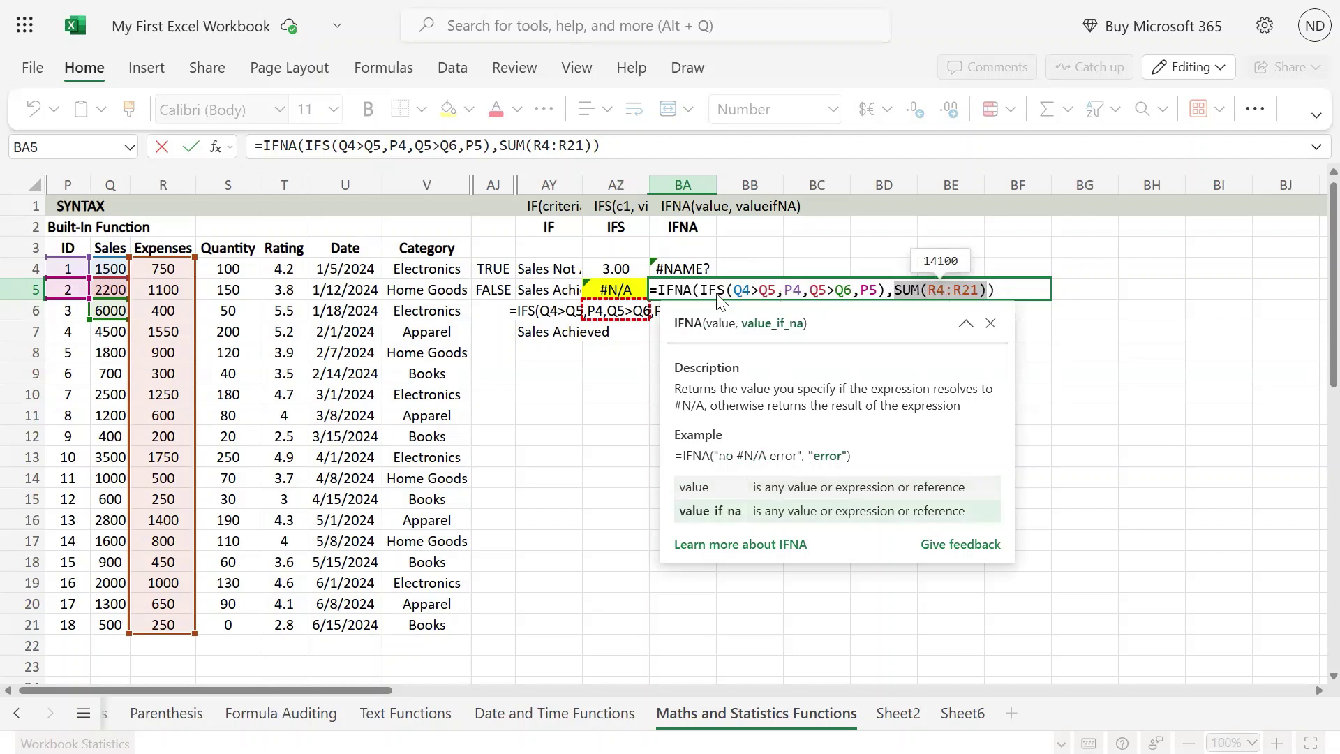
drag(701, 292, 882, 289)
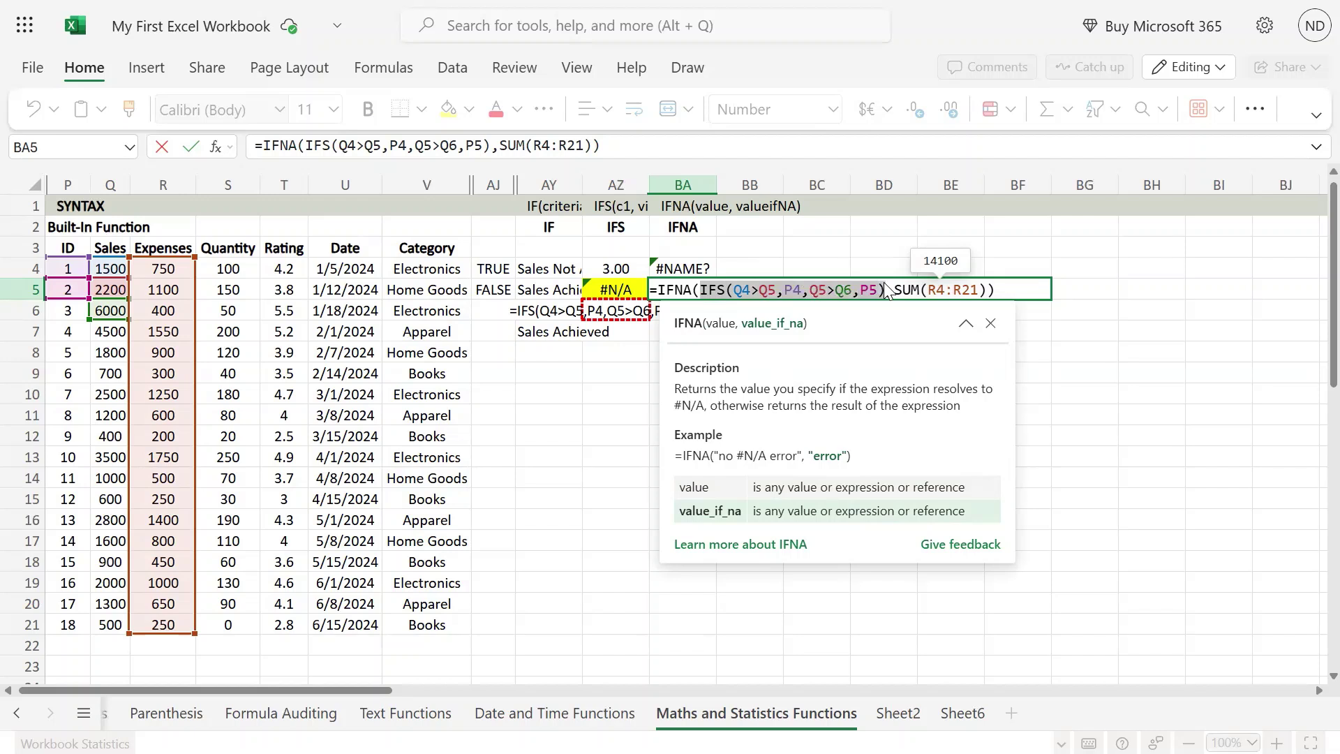
drag(883, 289, 985, 293)
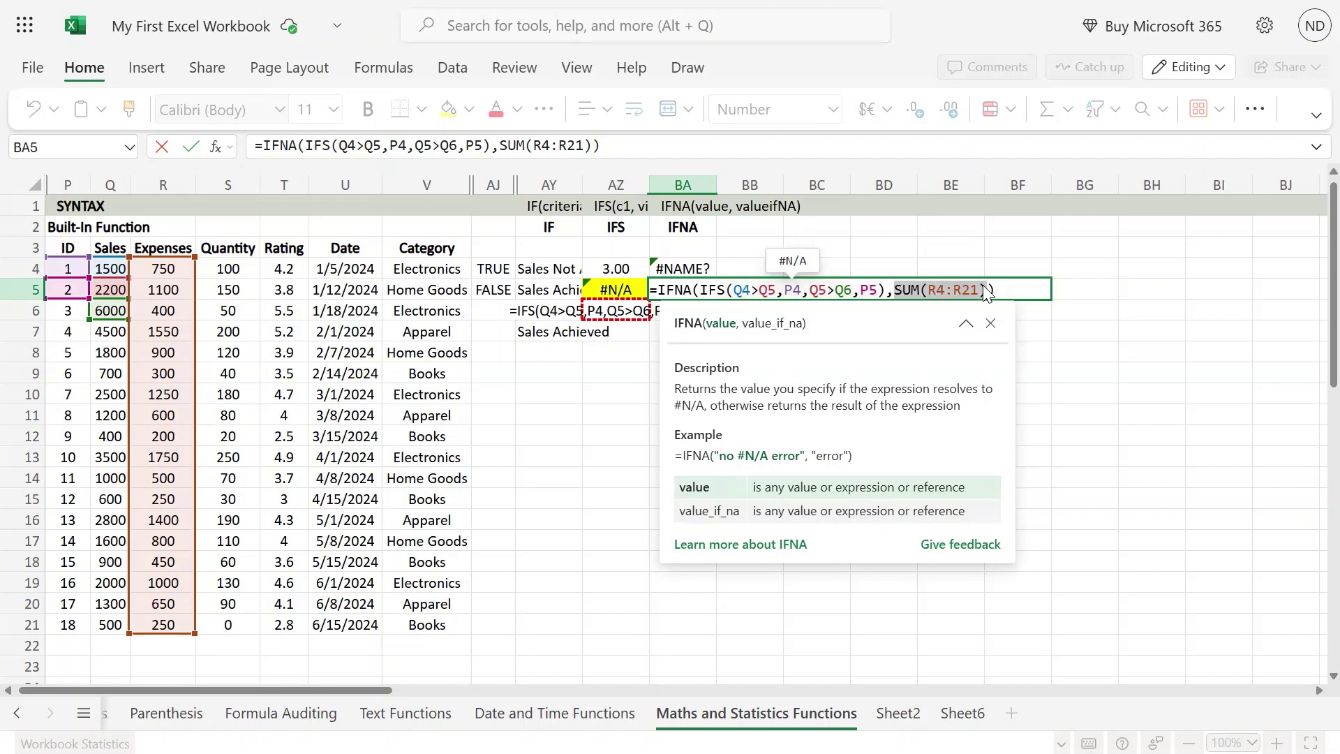
click(698, 207)
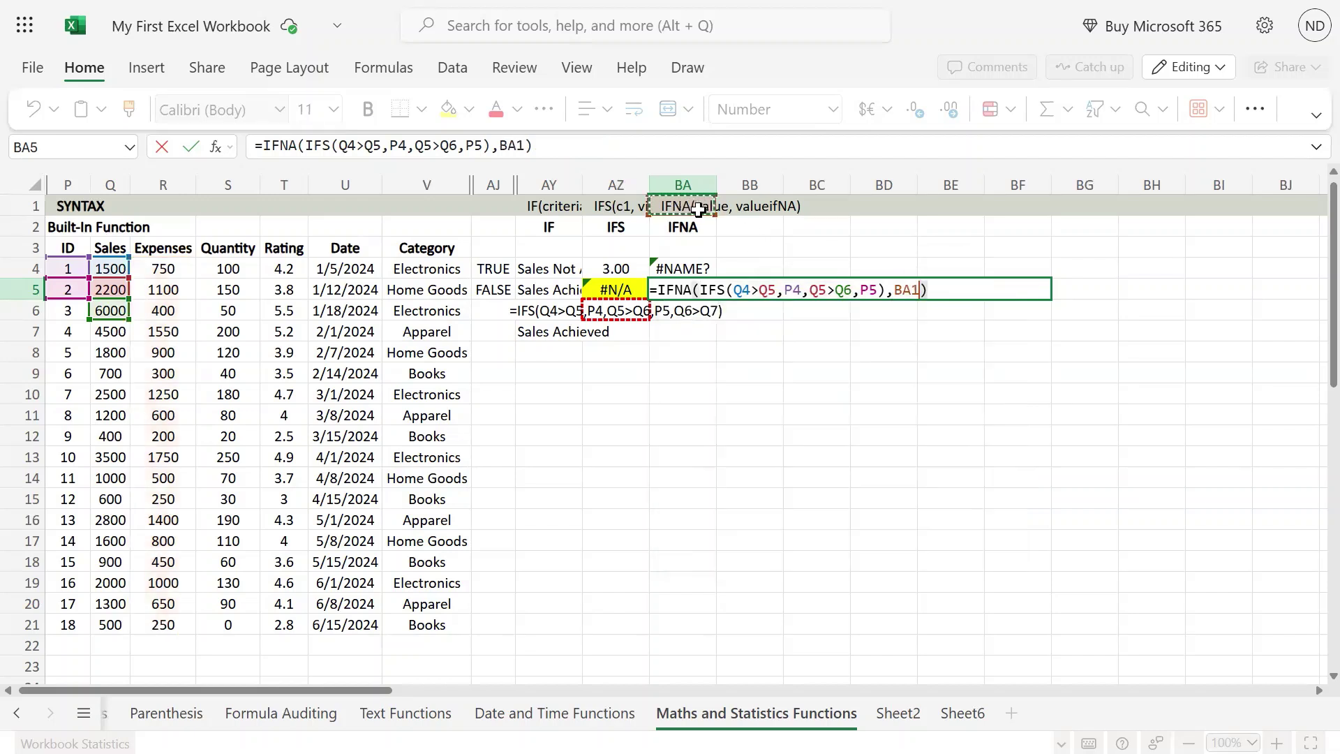
key(Escape)
double_click(707, 207)
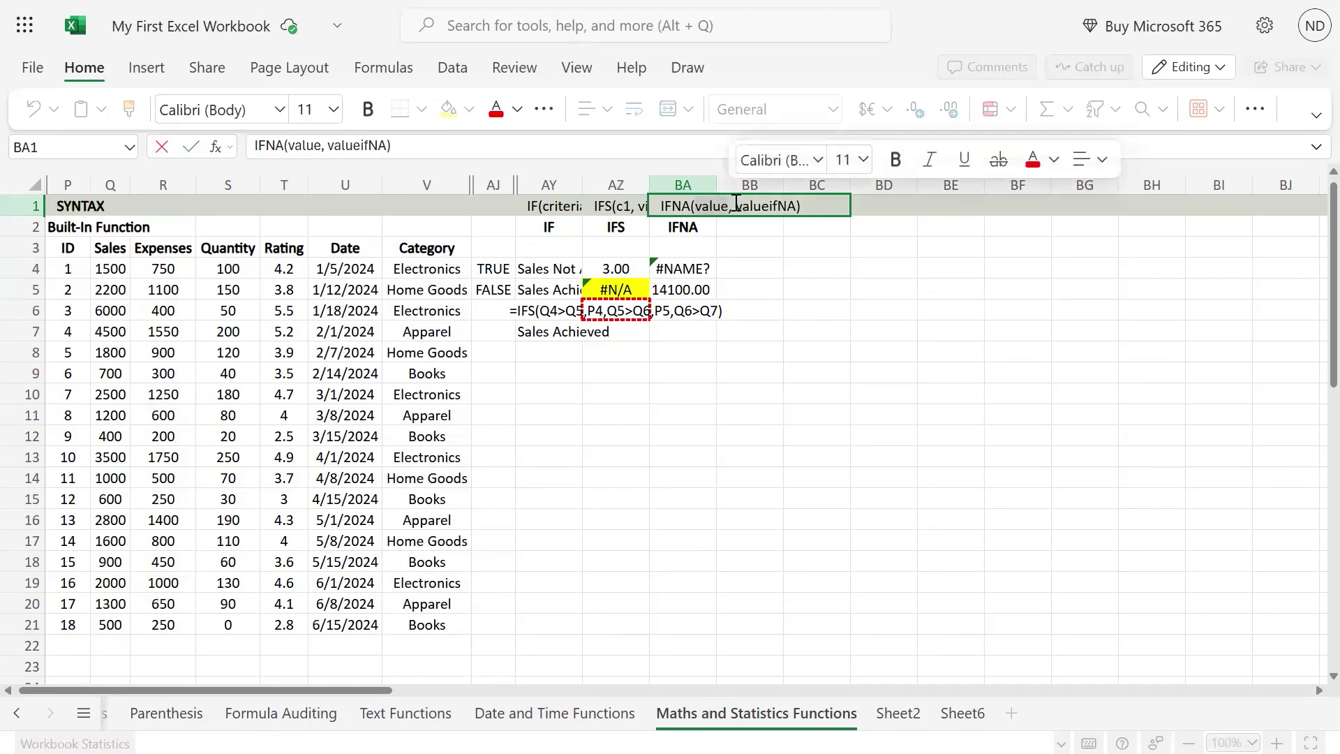
drag(734, 203, 797, 204)
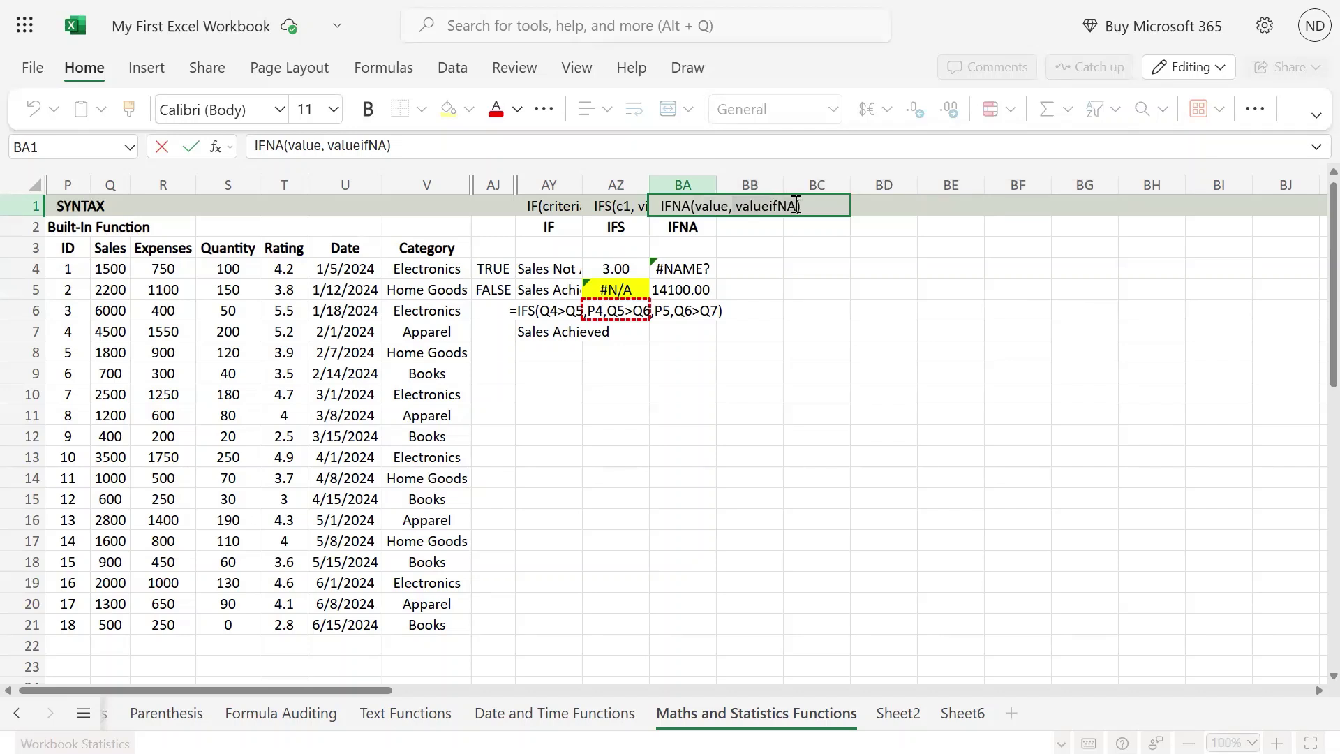
key(Return)
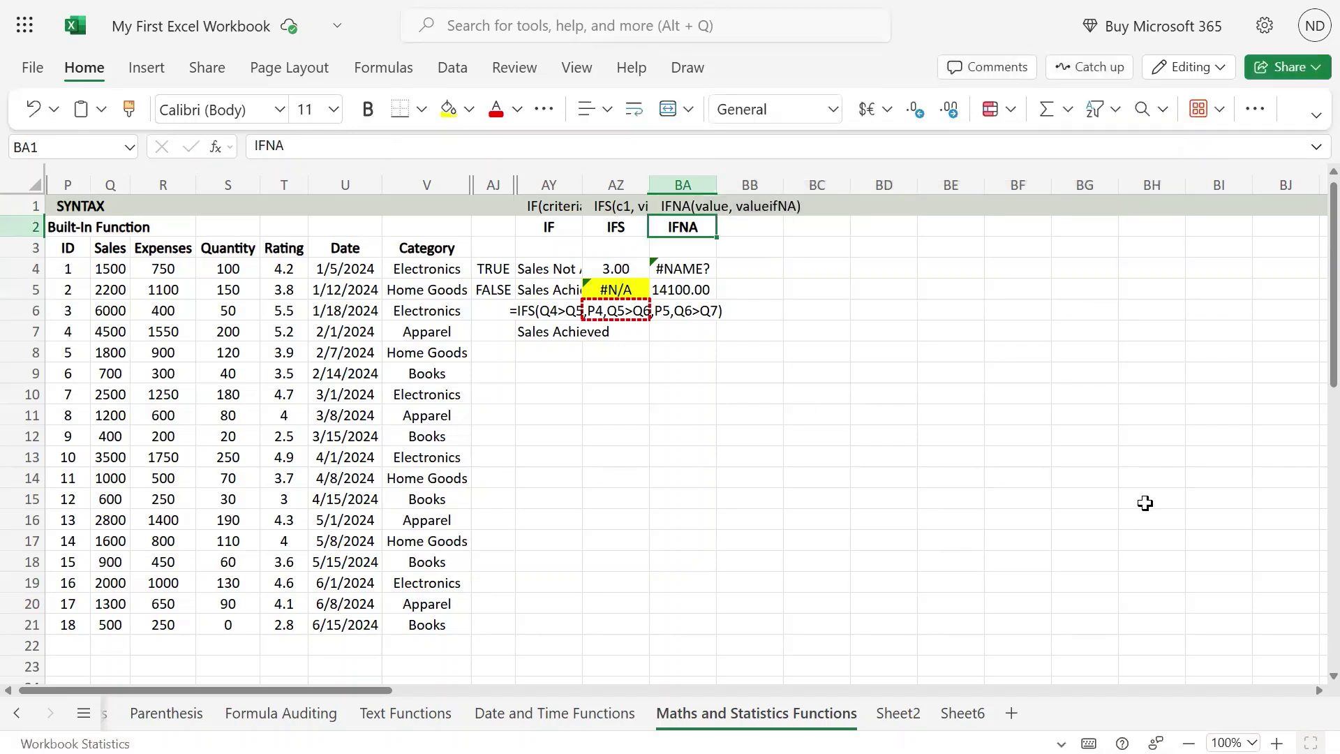
- Recheck the SUM(R4:R21) fallback and the IFS argument inside the BA5 IFNA formula, leaving the formula as it is
key(Down)
key(Down)
key(Right)
key(Left)
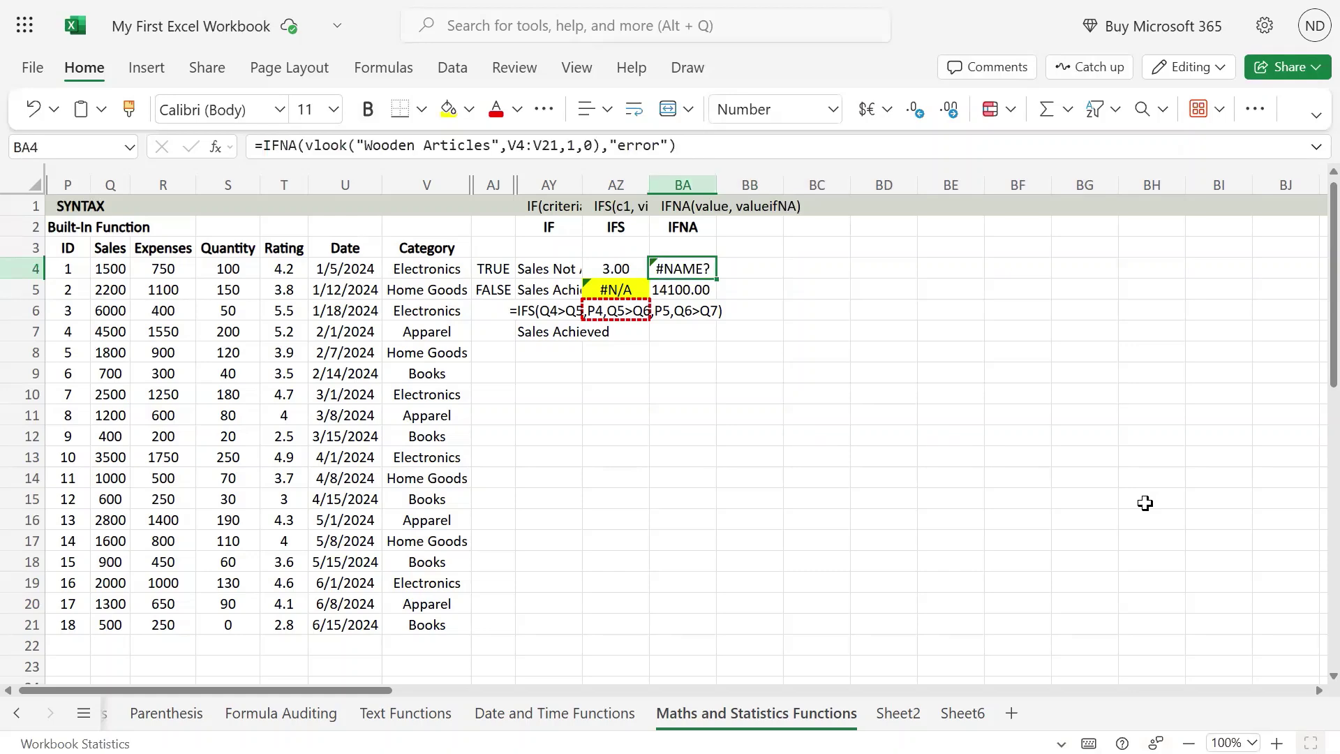
key(Down)
key(F2)
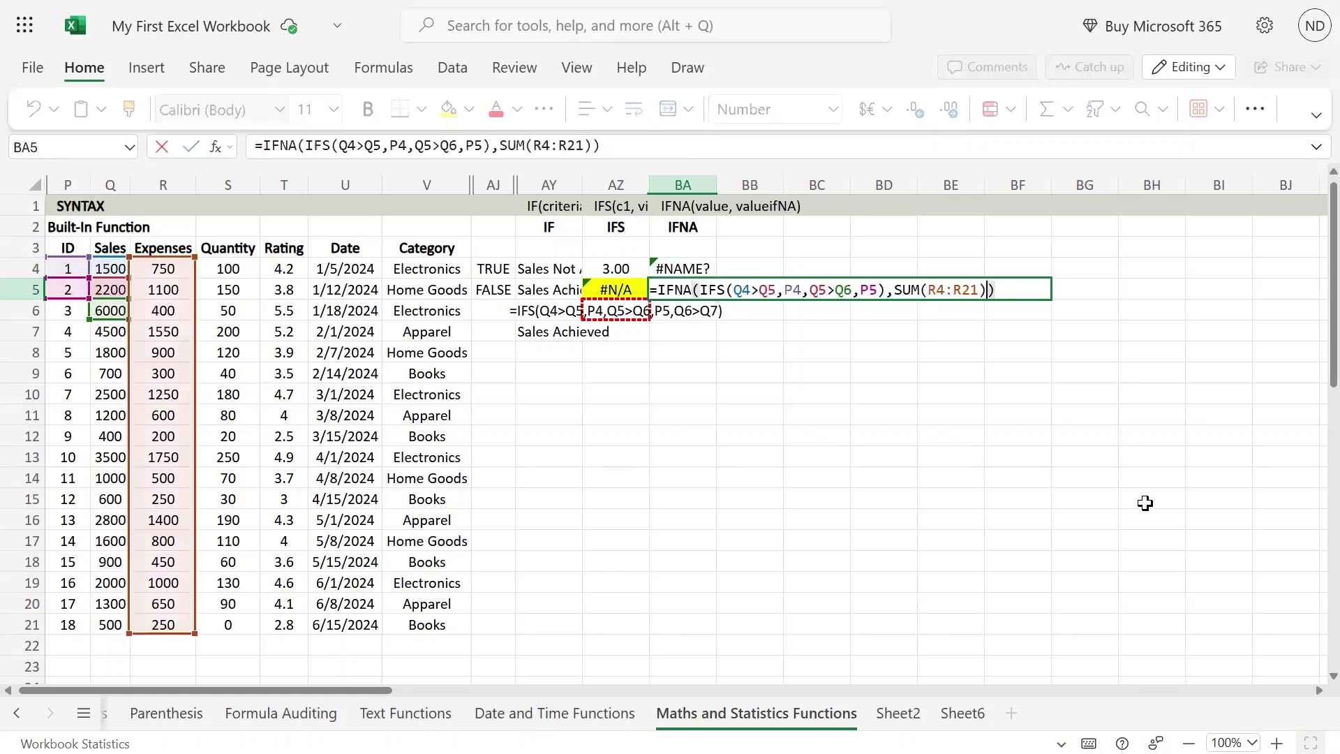
key(shift+Left)
key(shift+Left)
key(shift+Left)
key(shift+Left)
key(shift+Left)
key(shift+Left)
key(shift+Left)
key(shift+Left)
key(shift+Left)
key(shift+Left)
key(shift+Left)
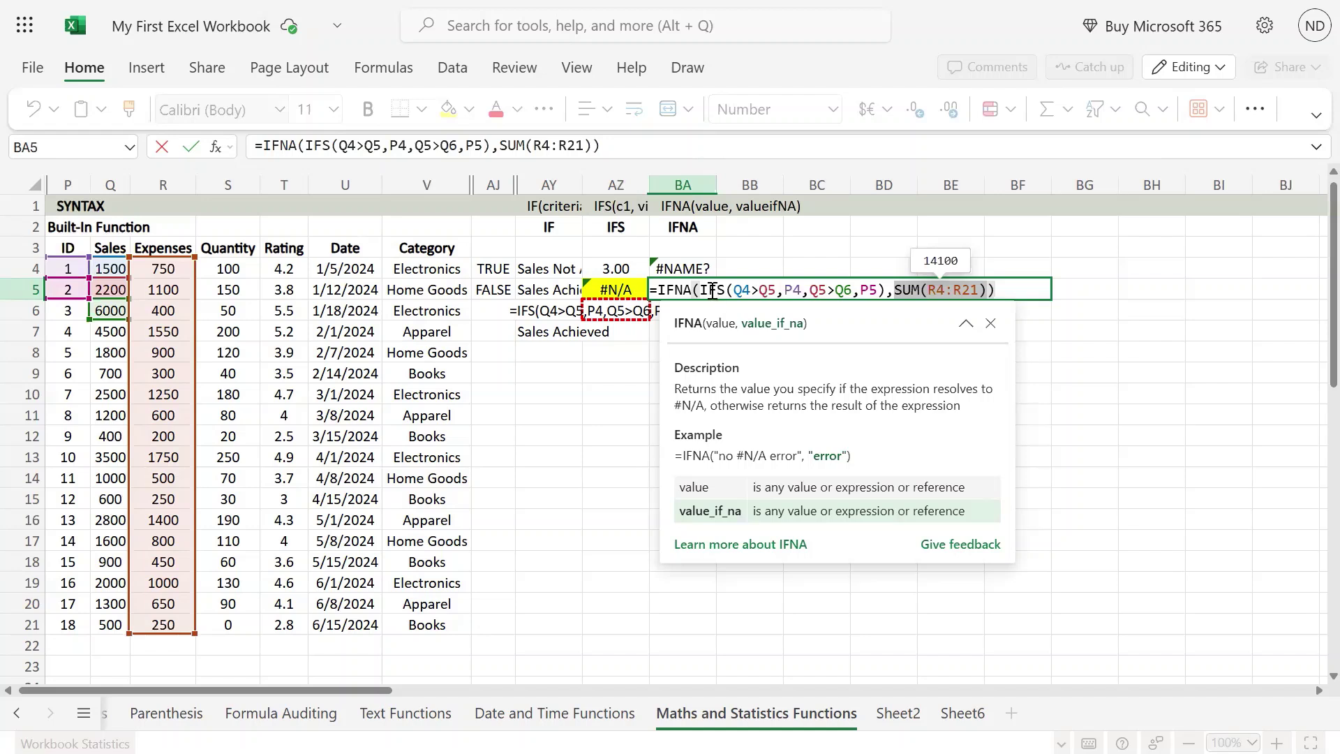
drag(700, 290, 888, 288)
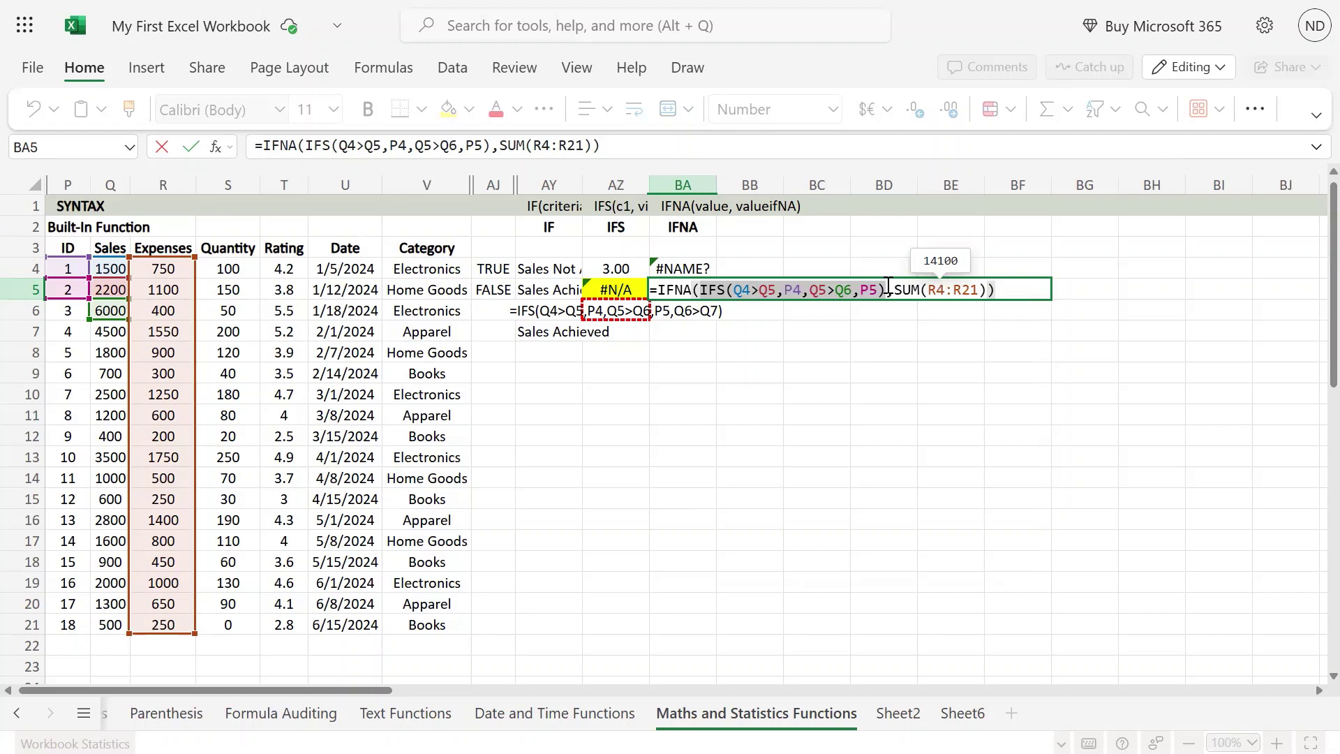
click(897, 291)
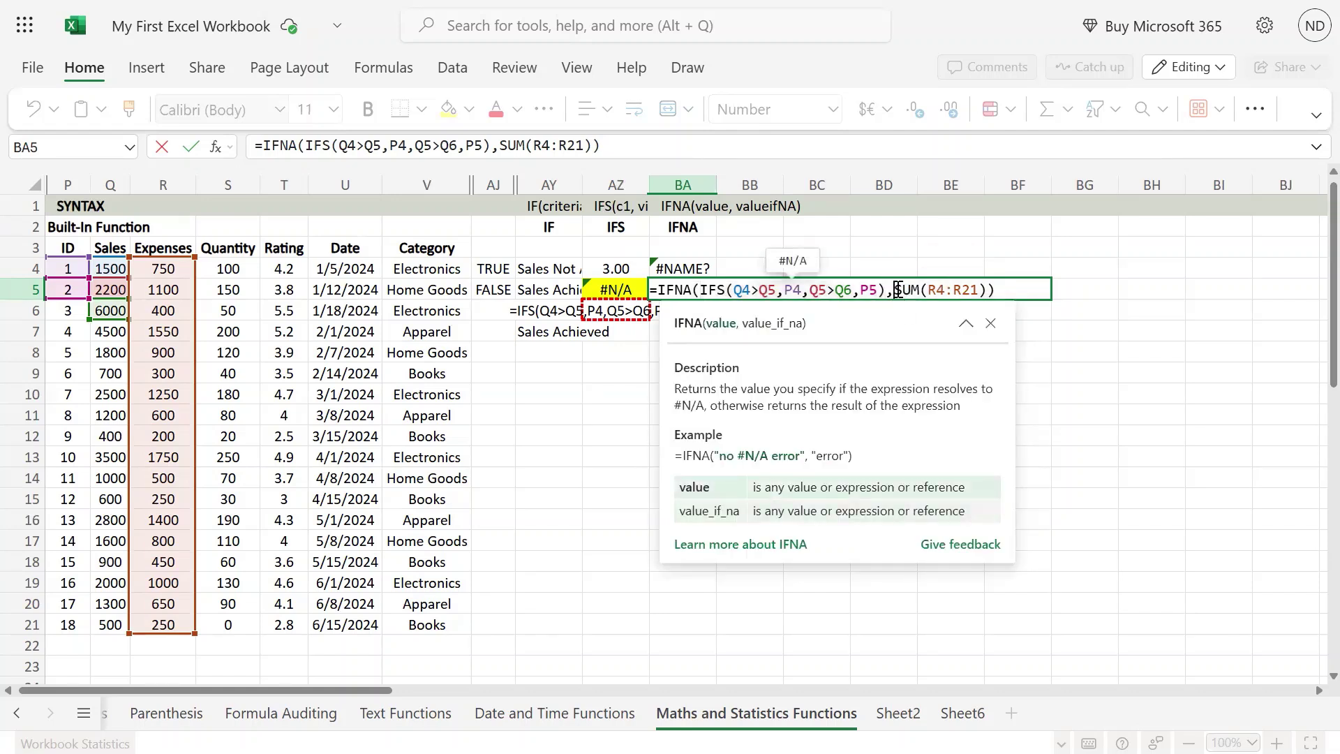
drag(899, 291, 989, 289)
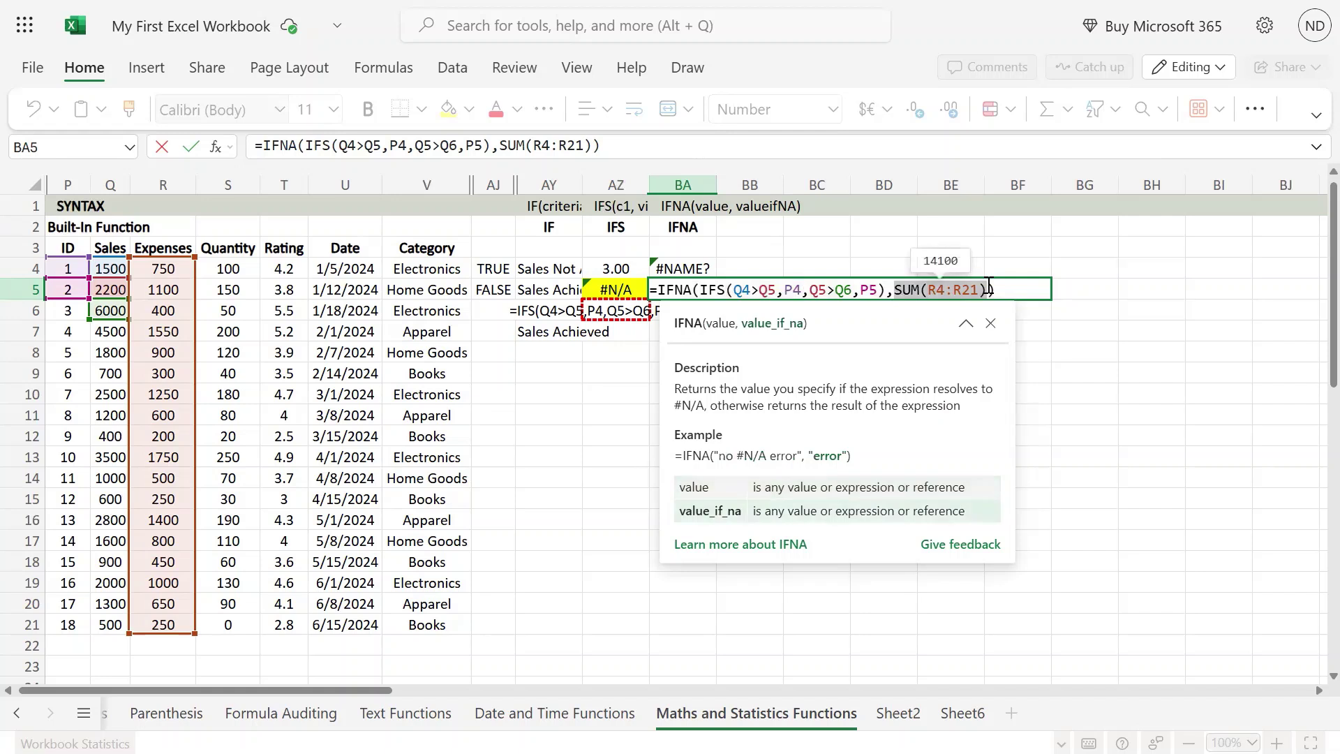
drag(989, 289, 979, 285)
key(Return)
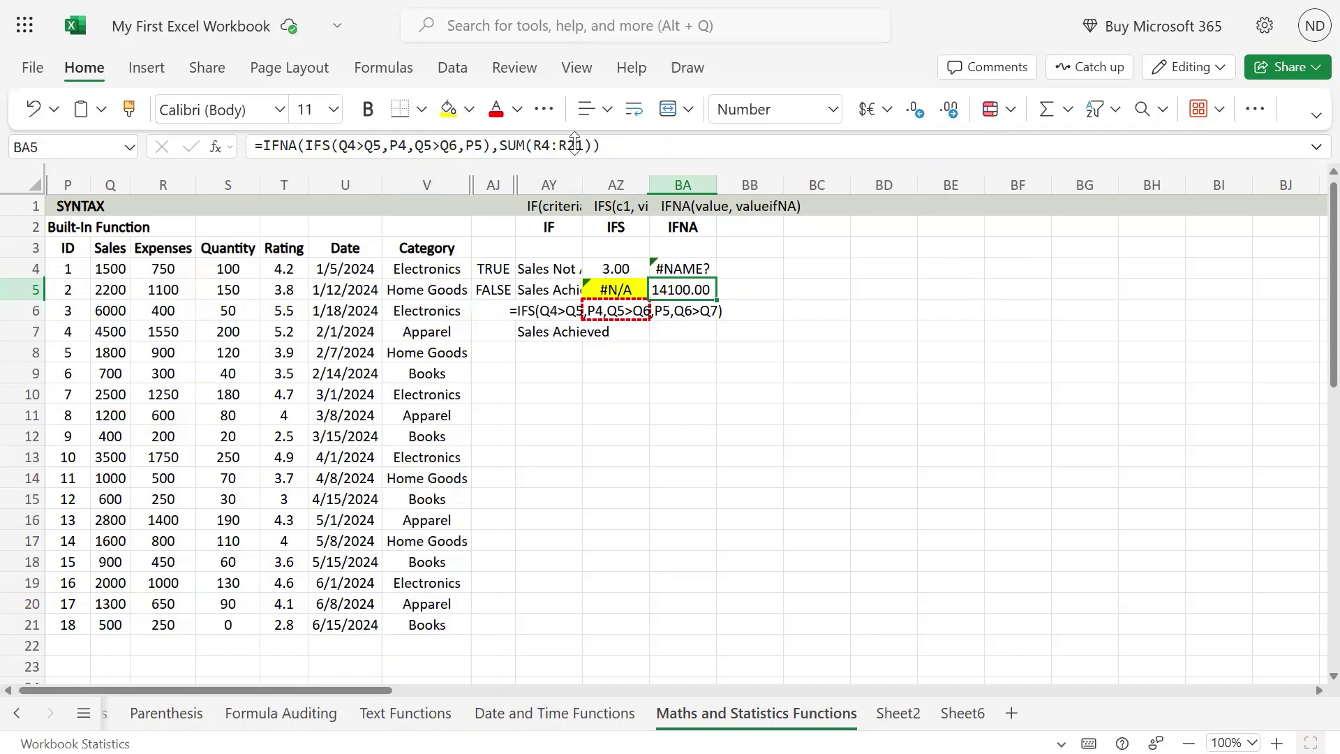
- Examine the value and valueifNA arguments of the IFNA syntax text in BA1
double_click(684, 203)
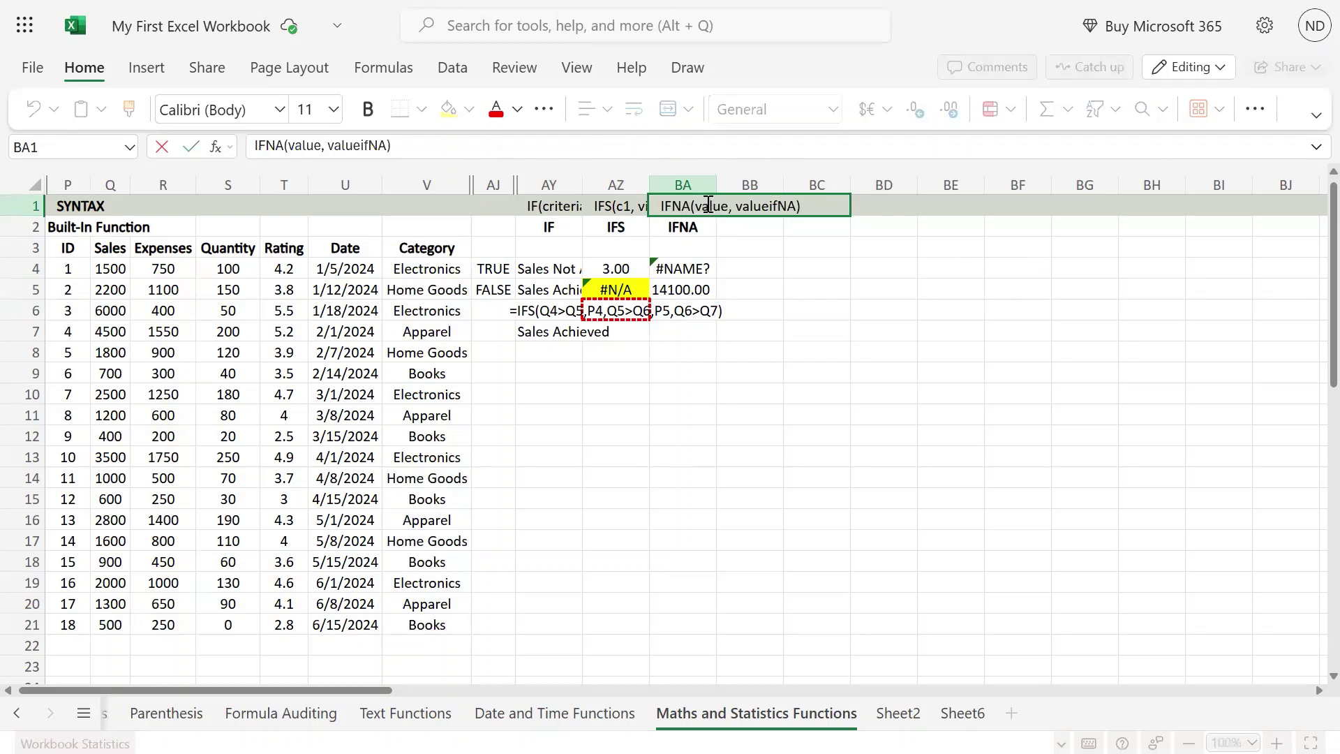
double_click(714, 202)
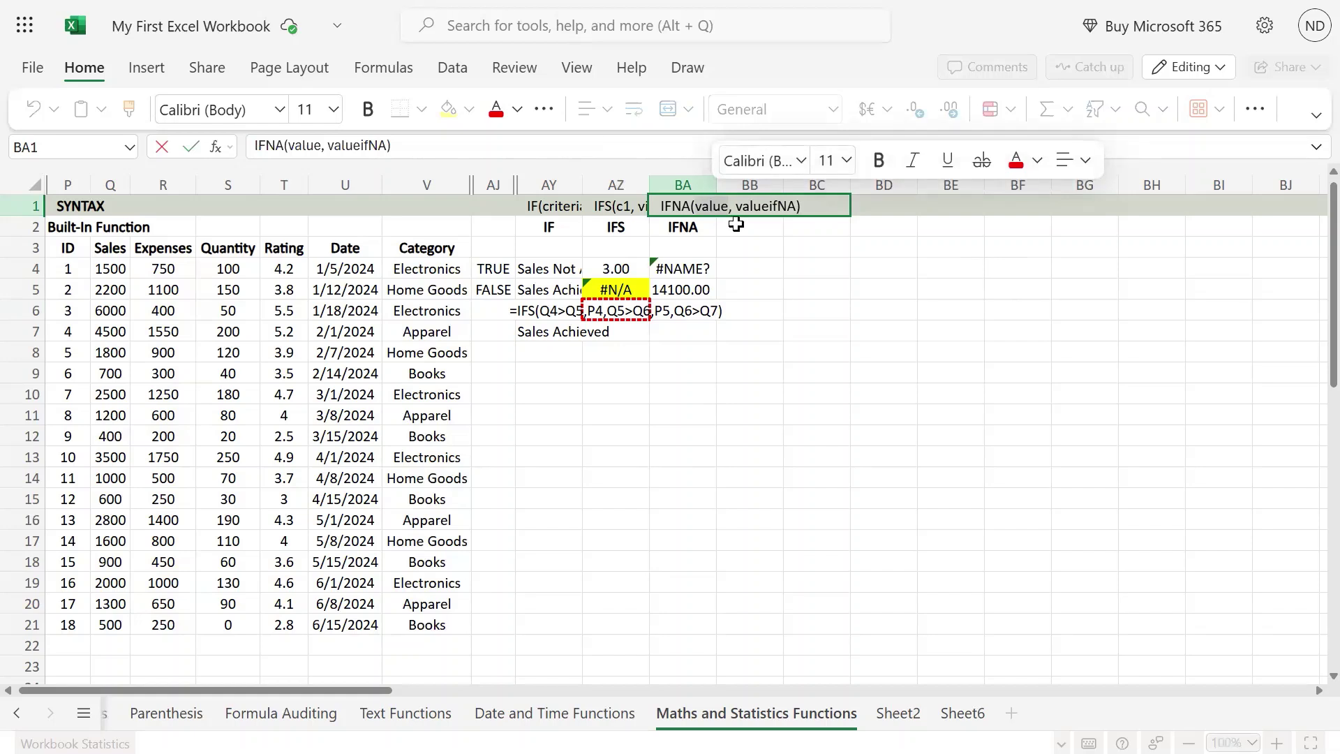
click(742, 203)
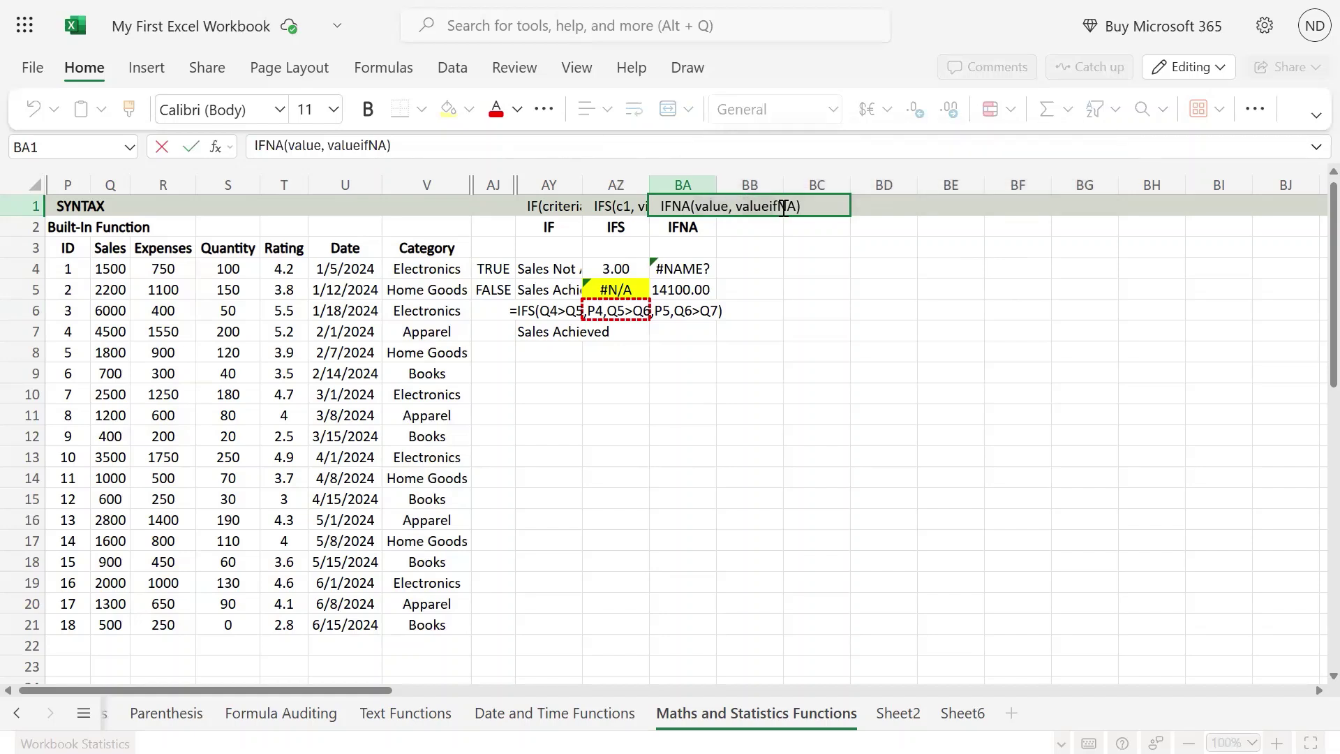
drag(742, 203, 793, 207)
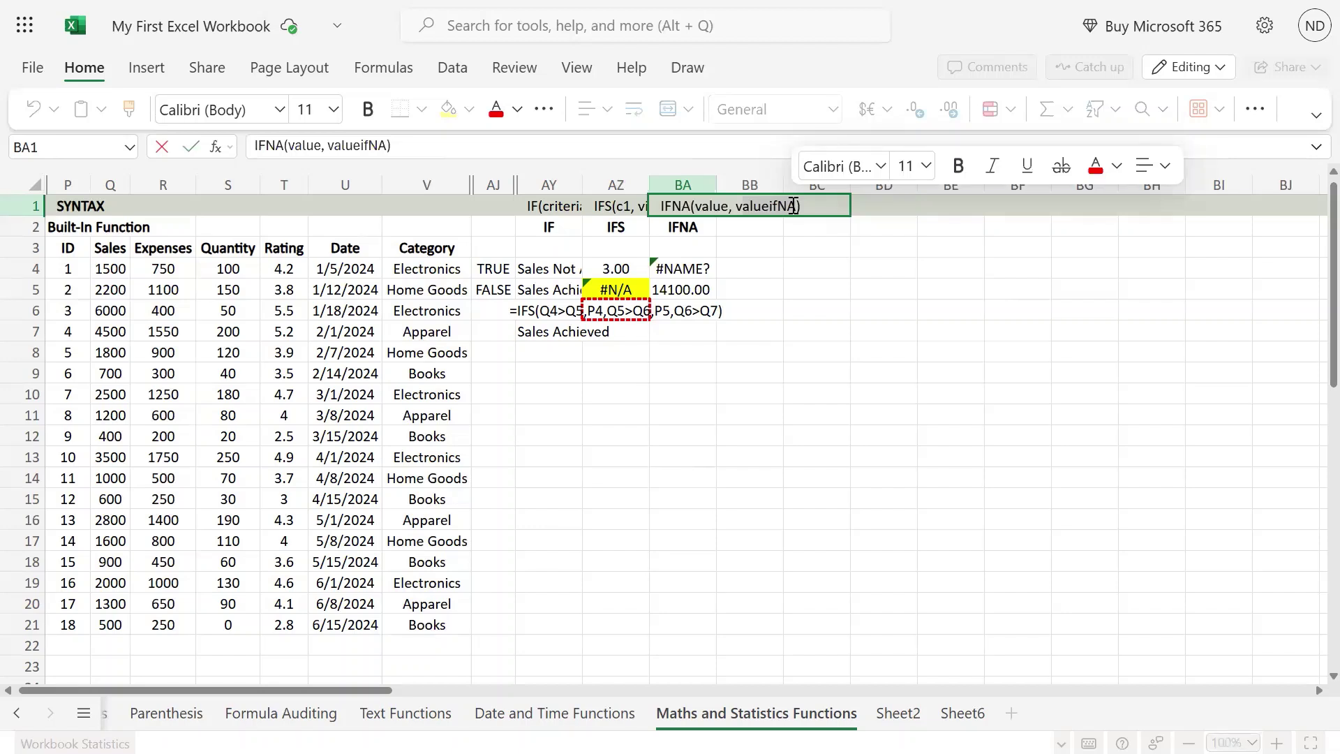
double_click(766, 208)
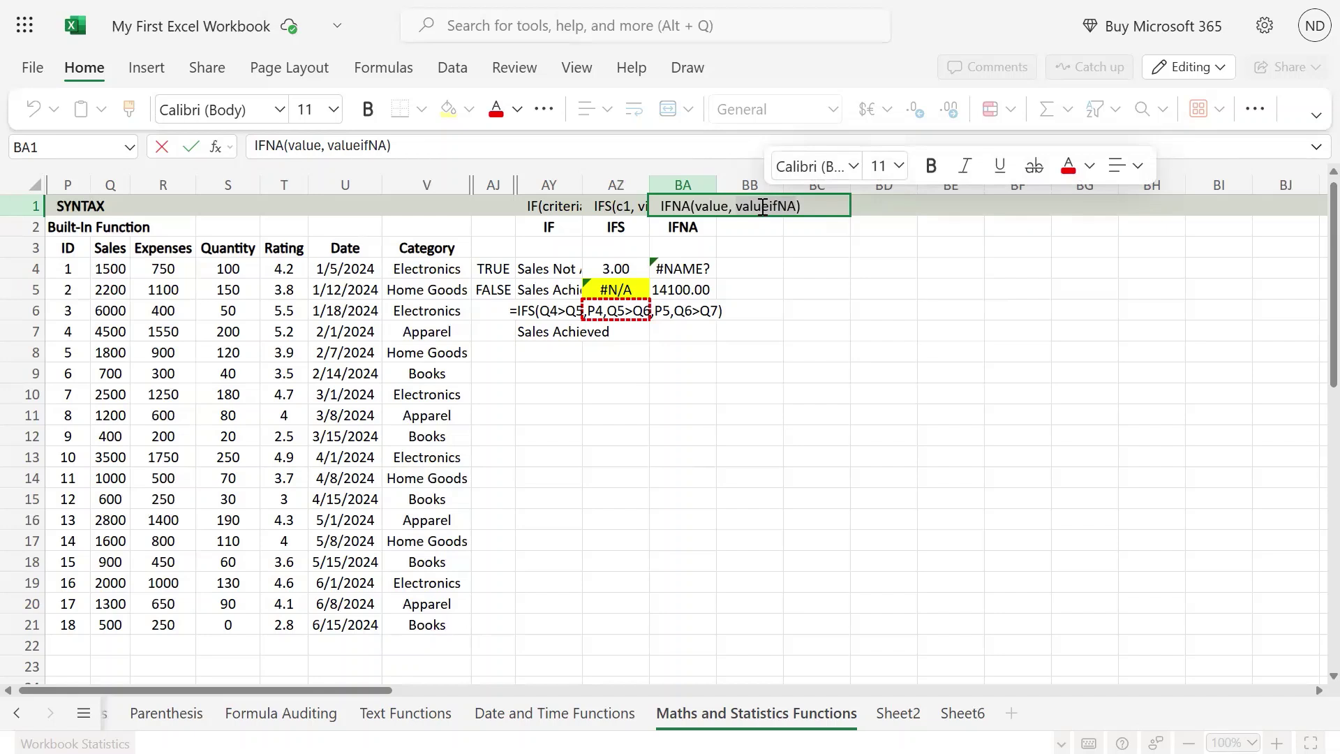
key(Return)
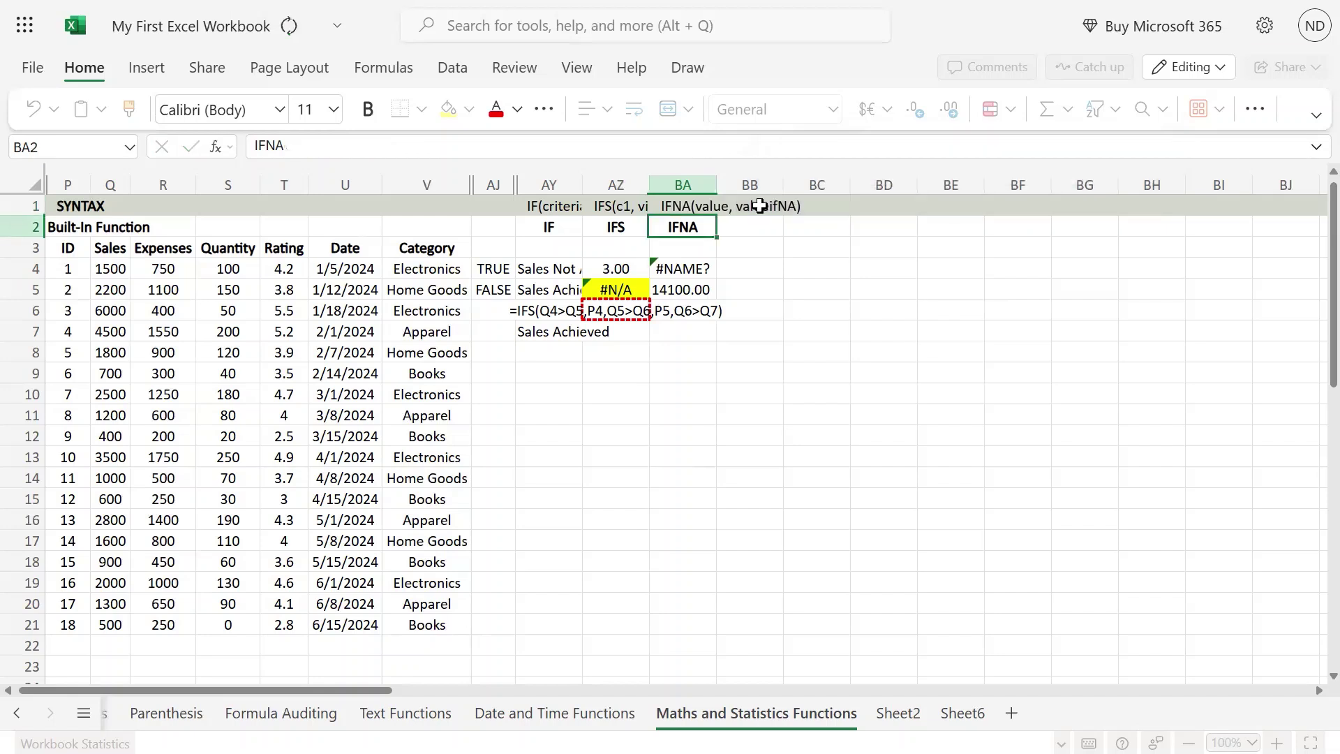
key(Up)
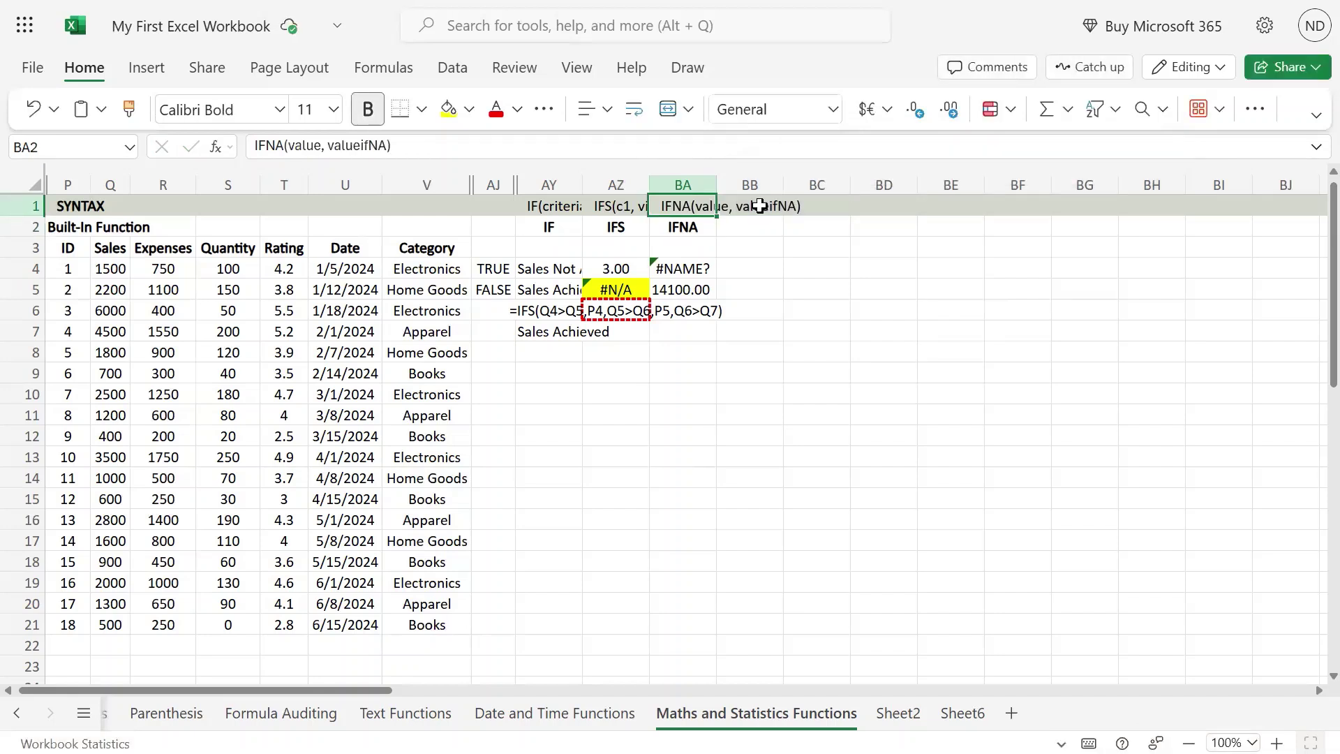
key(Down)
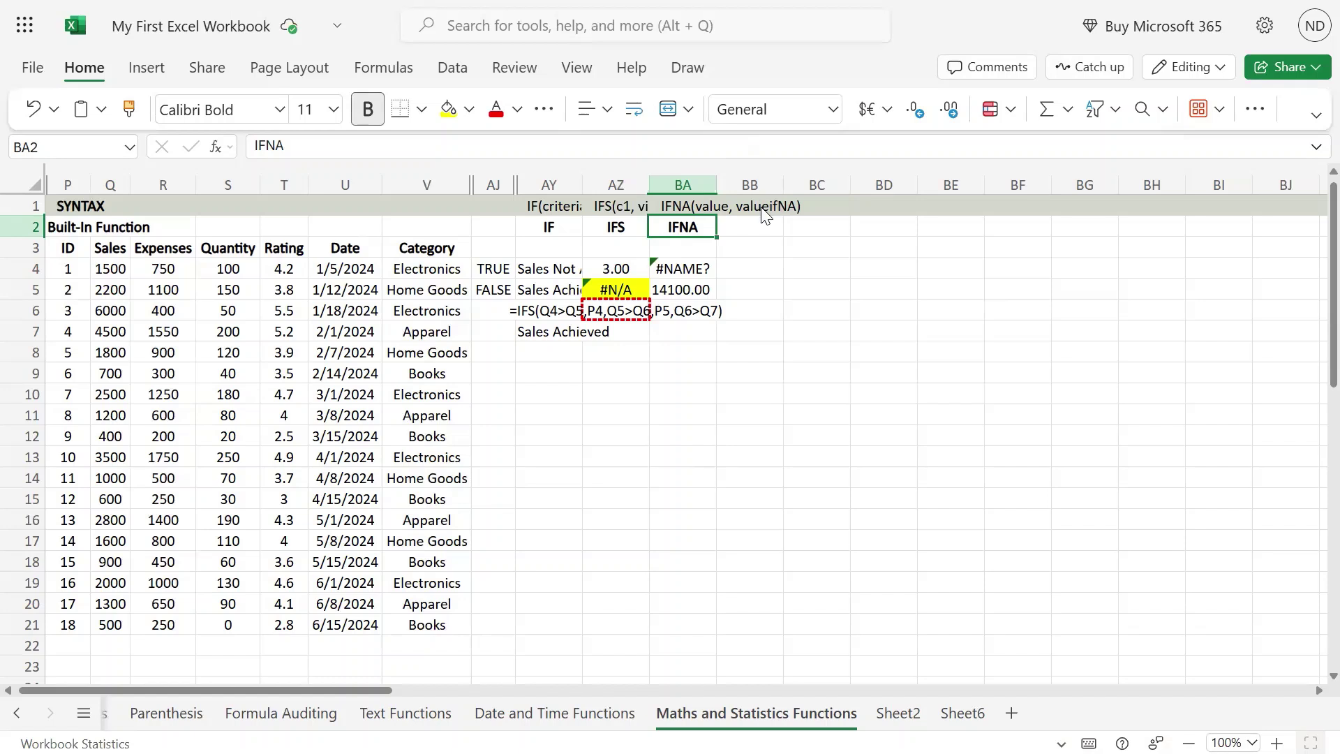
- Copy the full IFNA formula text from BA5 and paste it into cell BA7
key(Down)
key(Down)
key(Down)
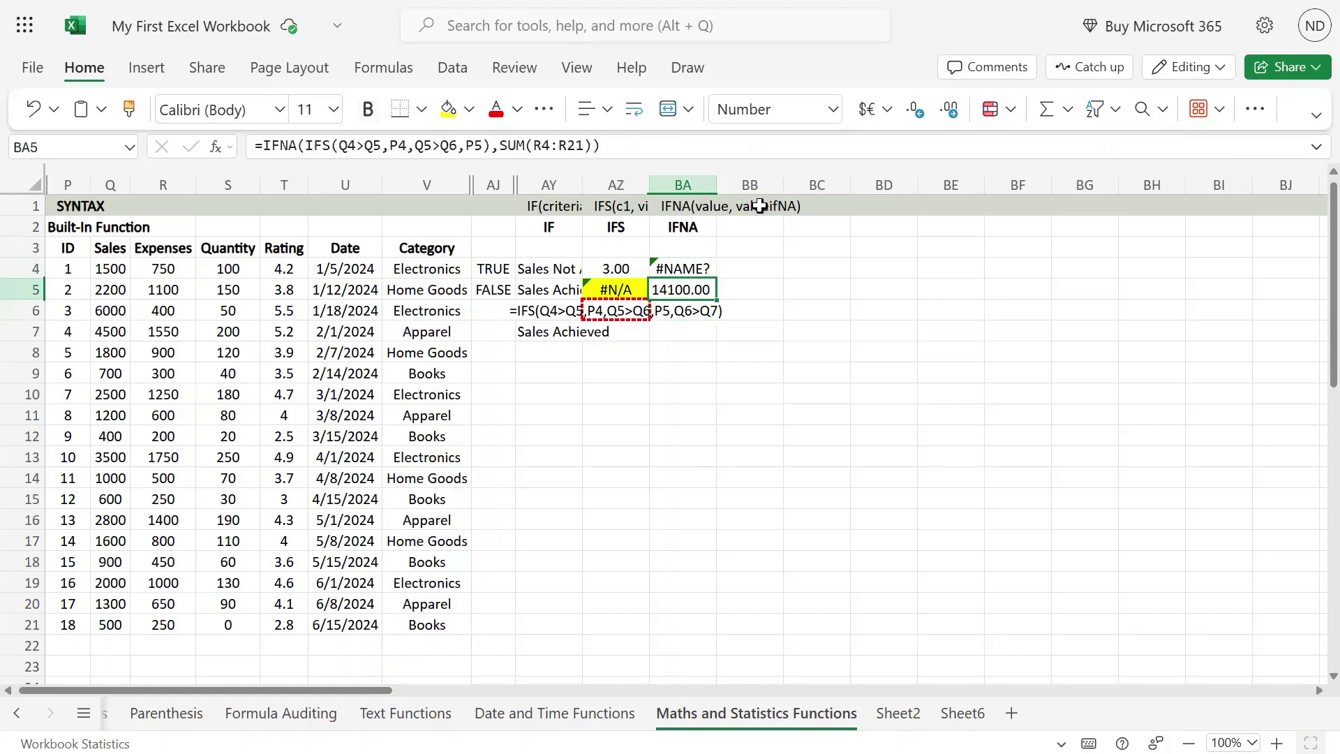
key(F2)
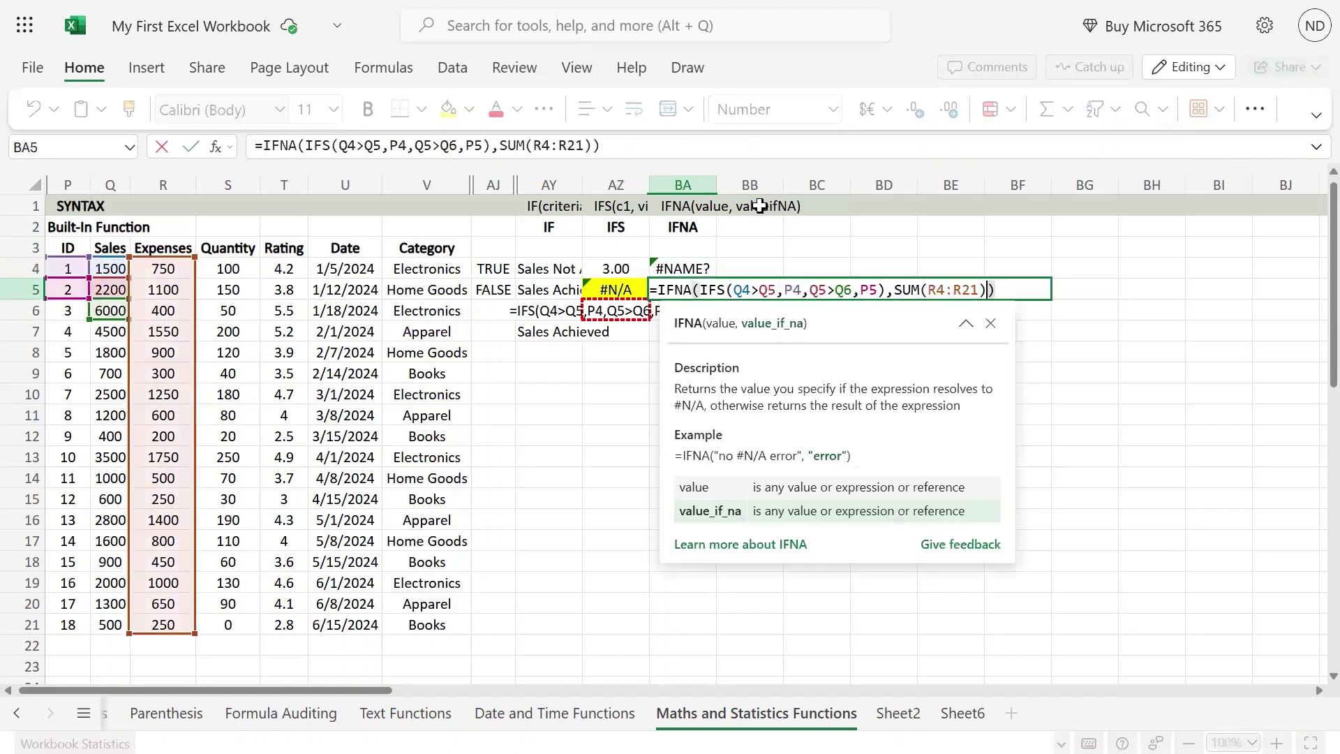
key(shift+Home)
key(ctrl+c)
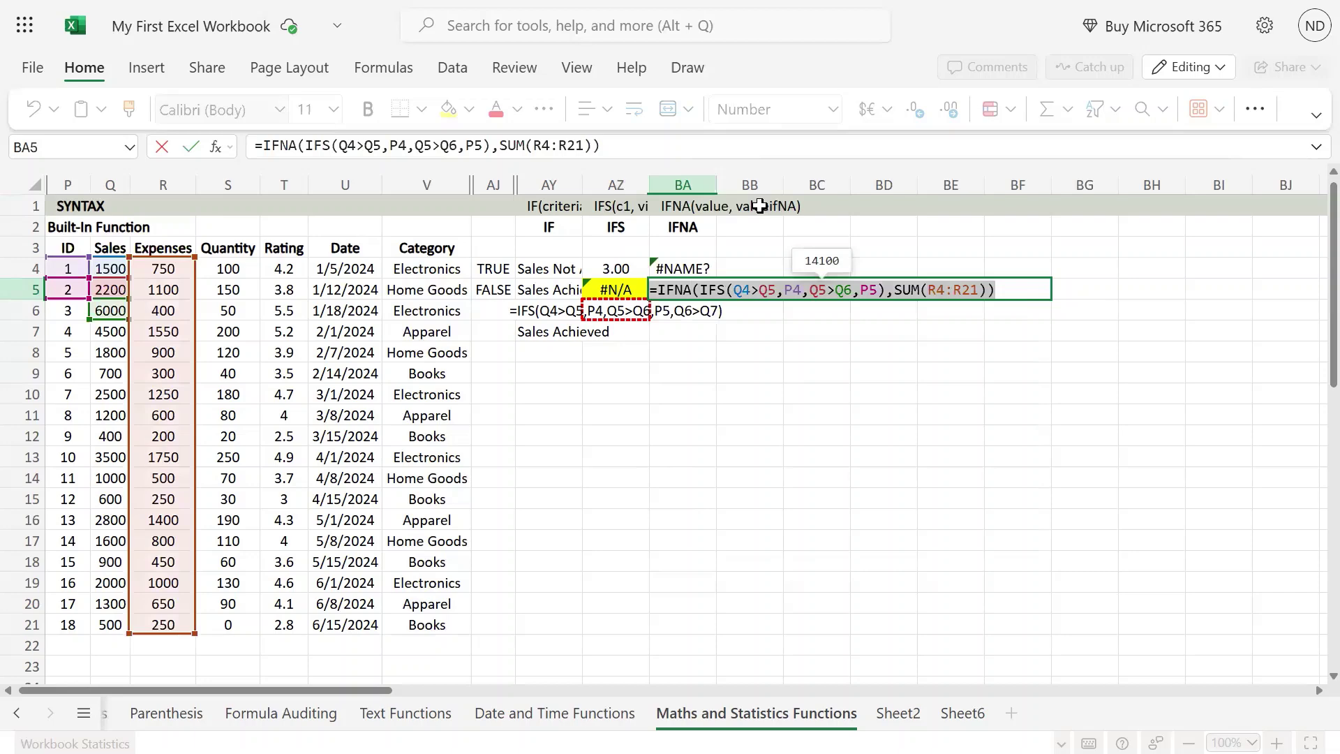
key(Return)
key(Down)
key(ctrl+v)
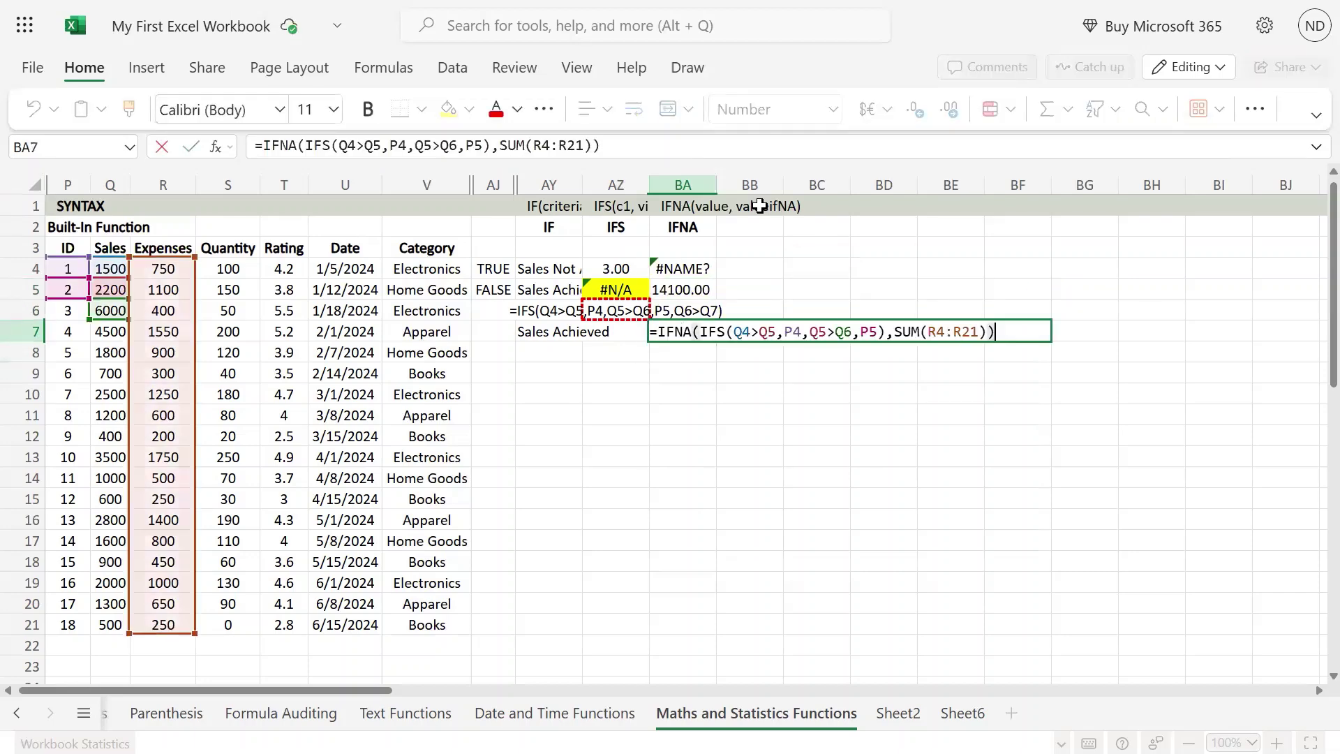
- Remove the SUM fallback from the BA7 formula and leave the second argument blank, as =IFNA(IFS(Q4>Q5,P4,Q5>Q6,P5),)
key(Left)
key(BackSpace)
key(BackSpace)
key(BackSpace)
key(BackSpace)
key(BackSpace)
key(BackSpace)
key(BackSpace)
key(BackSpace)
key(BackSpace)
key(BackSpace)
key(BackSpace)
key(BackSpace)
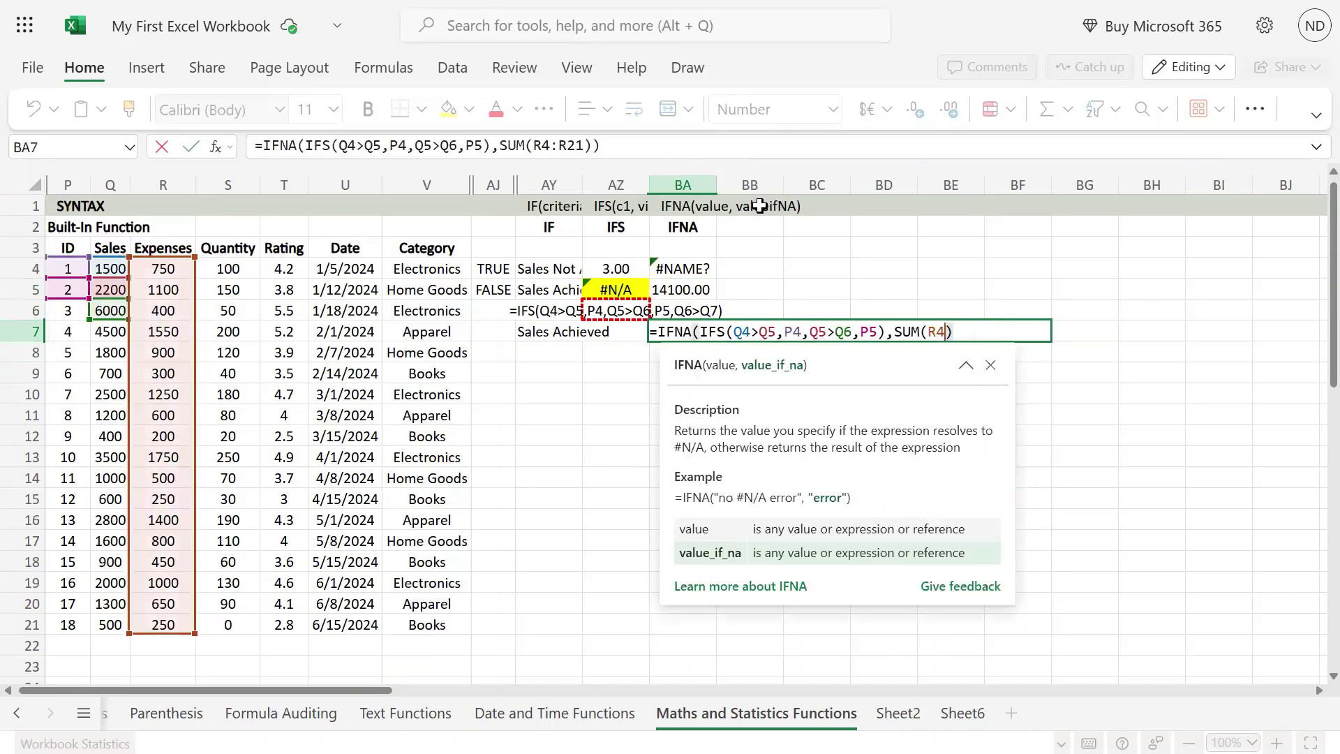
key(Right)
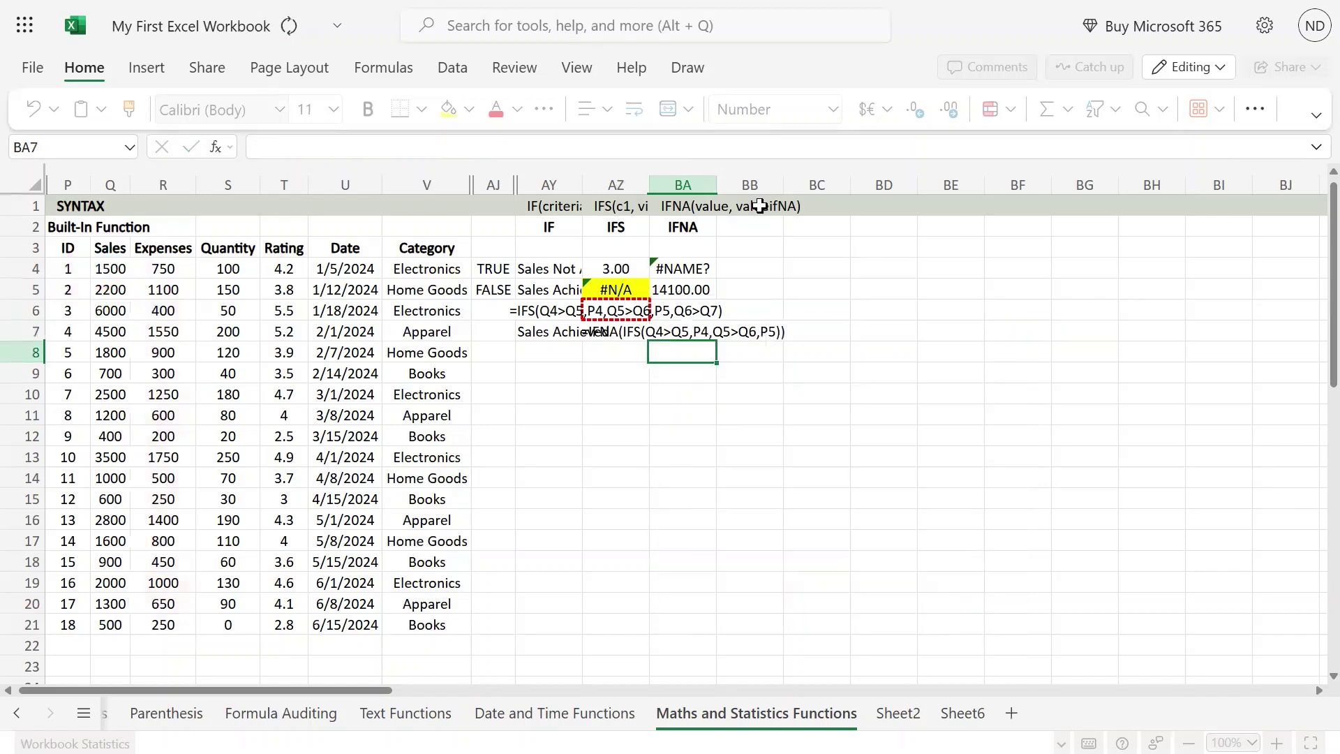
key(Left)
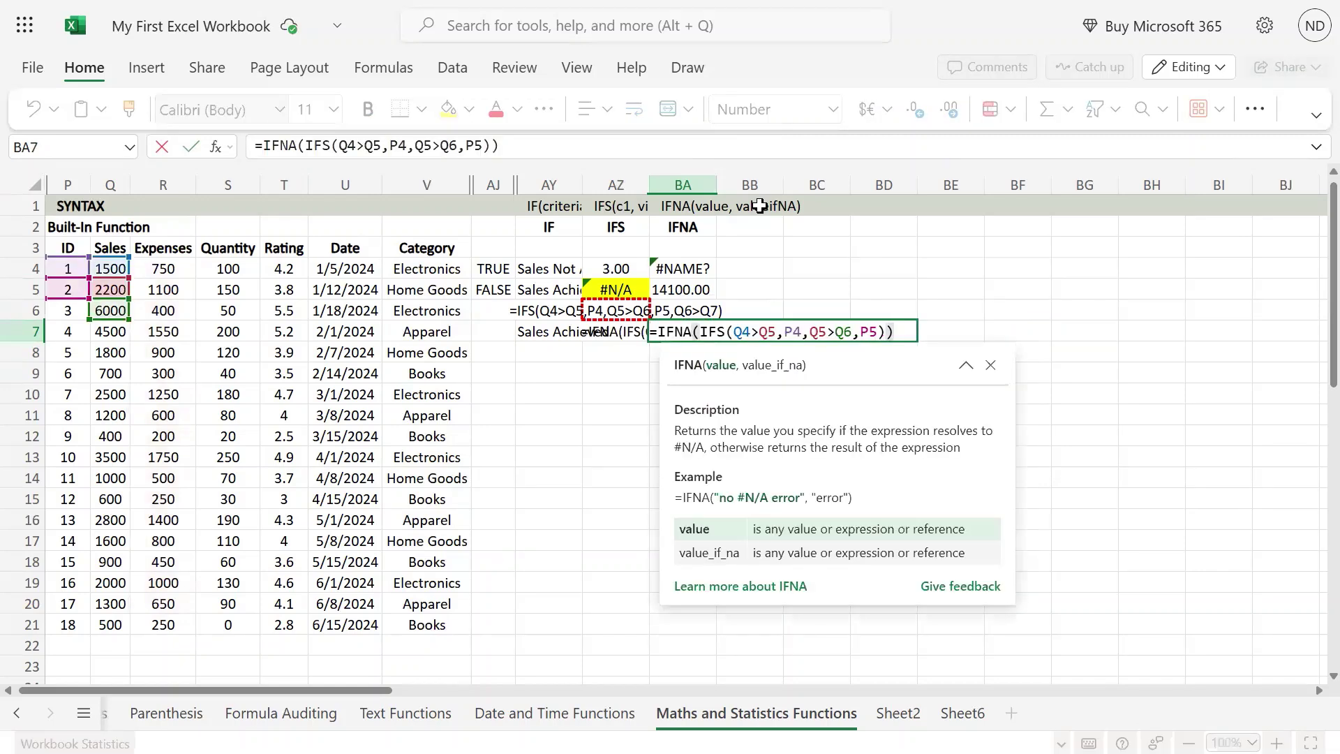
text(,)
key(Return)
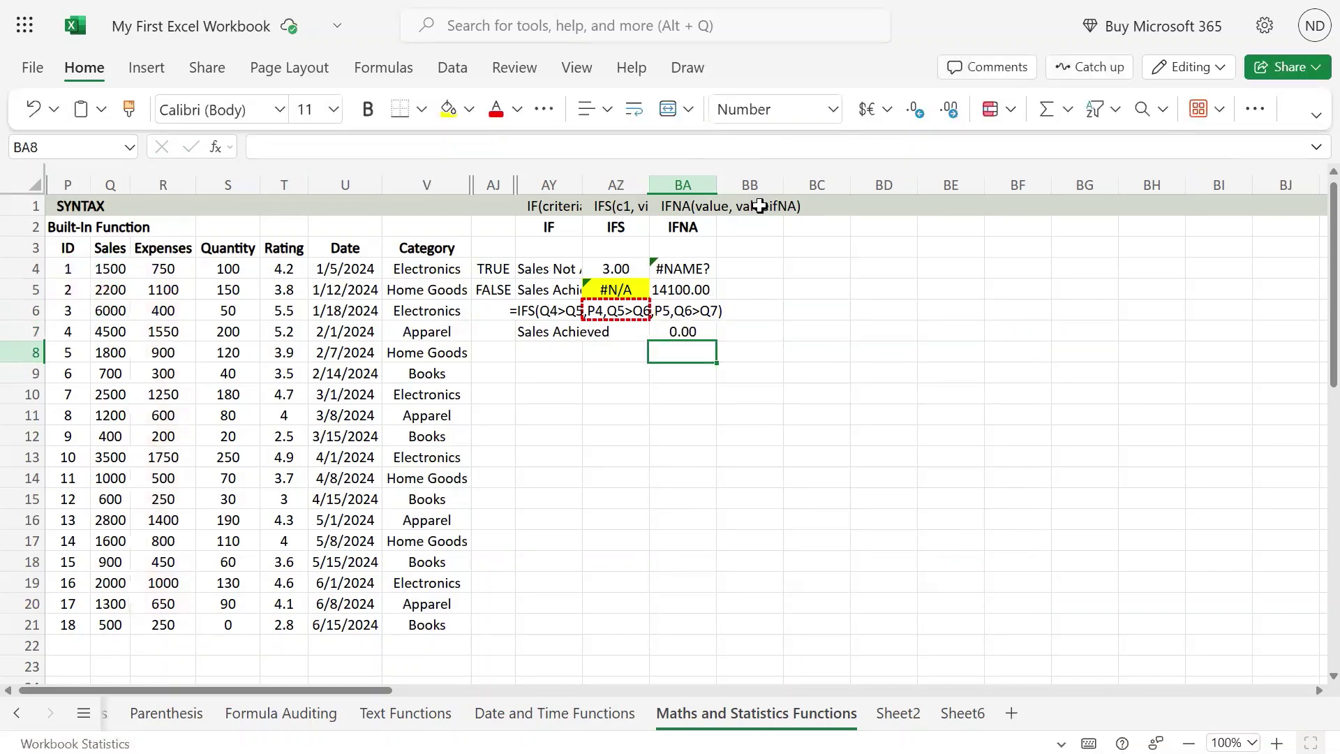
- Review the blank fallback argument in the BA7 formula, close it without changes, and select BA4 to view its formula
key(Up)
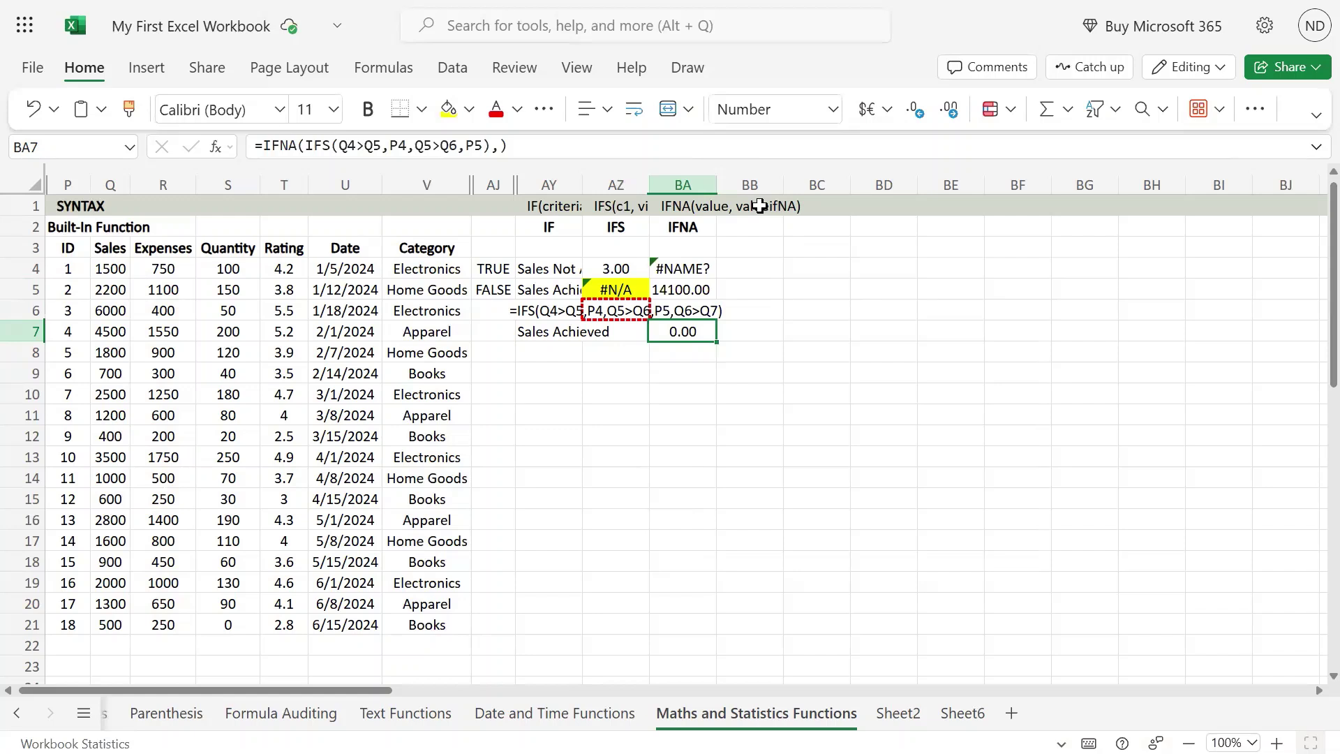
key(F2)
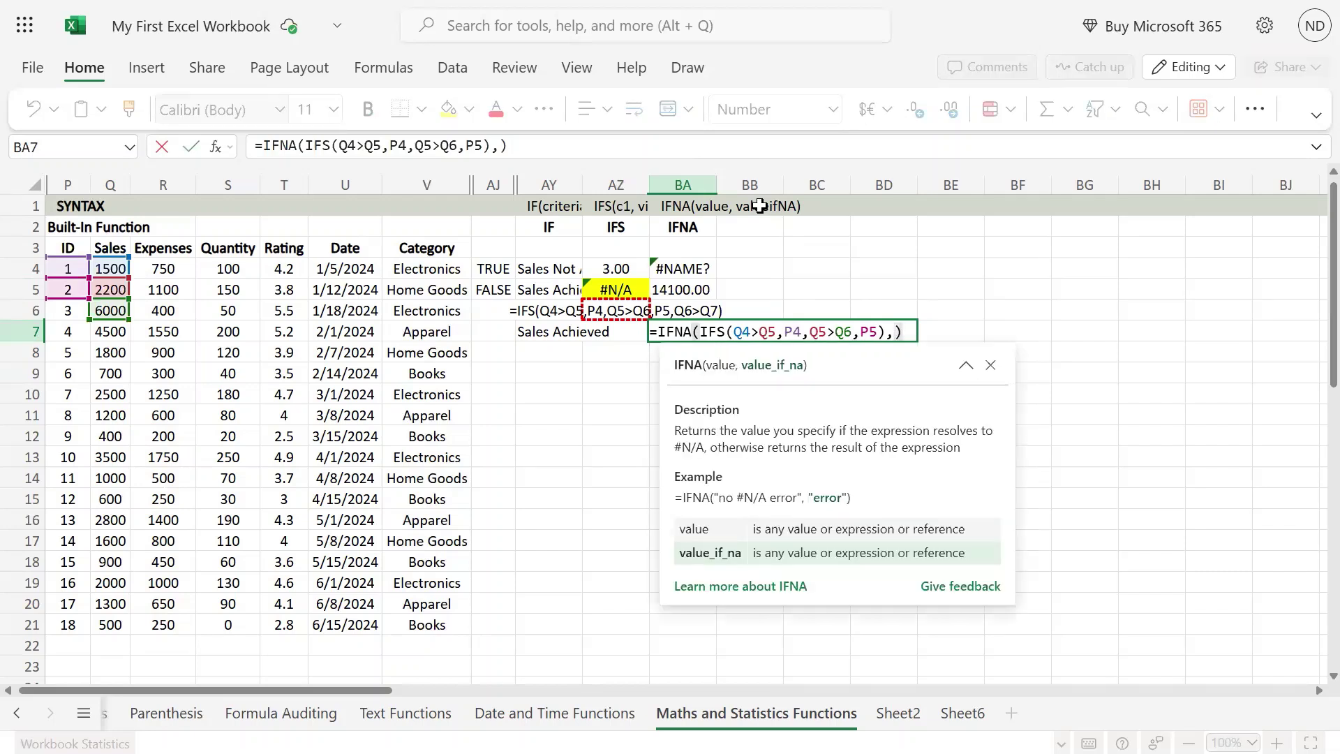
key(Escape)
key(Escape)
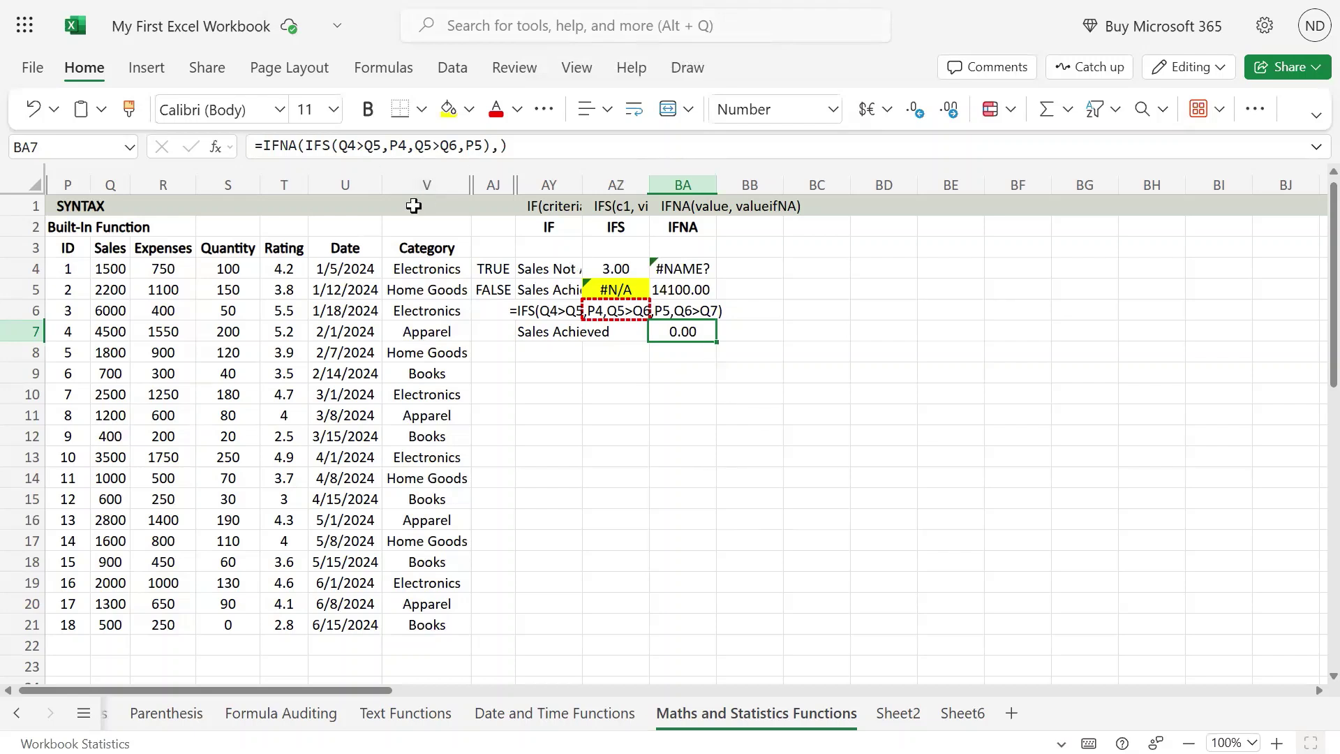
click(509, 148)
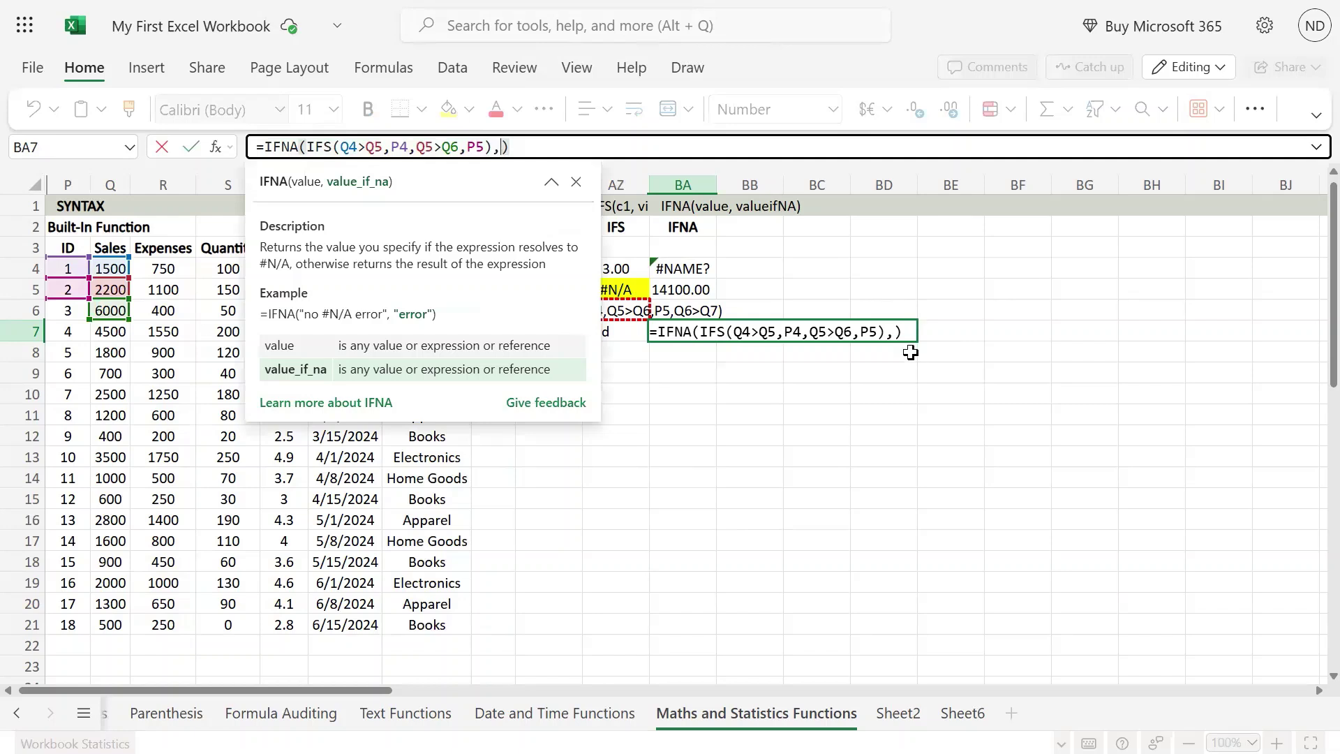
key(Escape)
key(Escape)
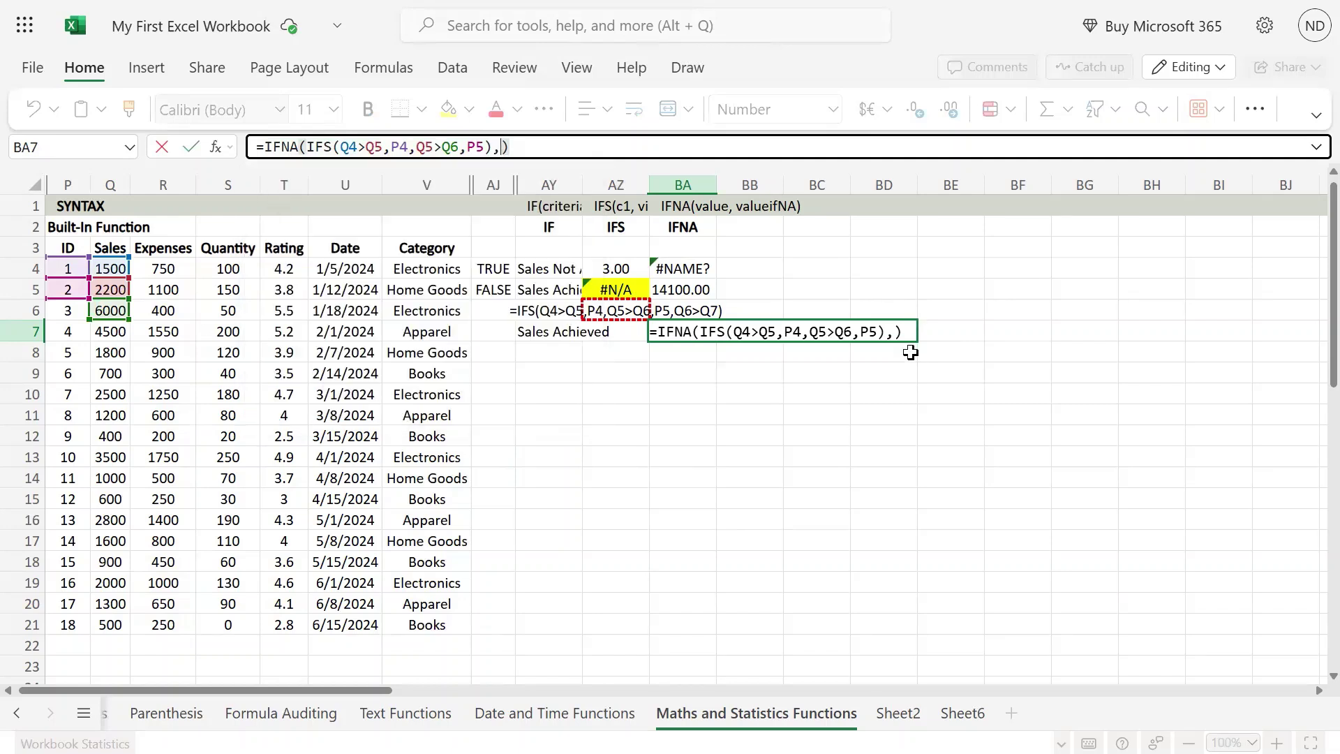
click(699, 268)
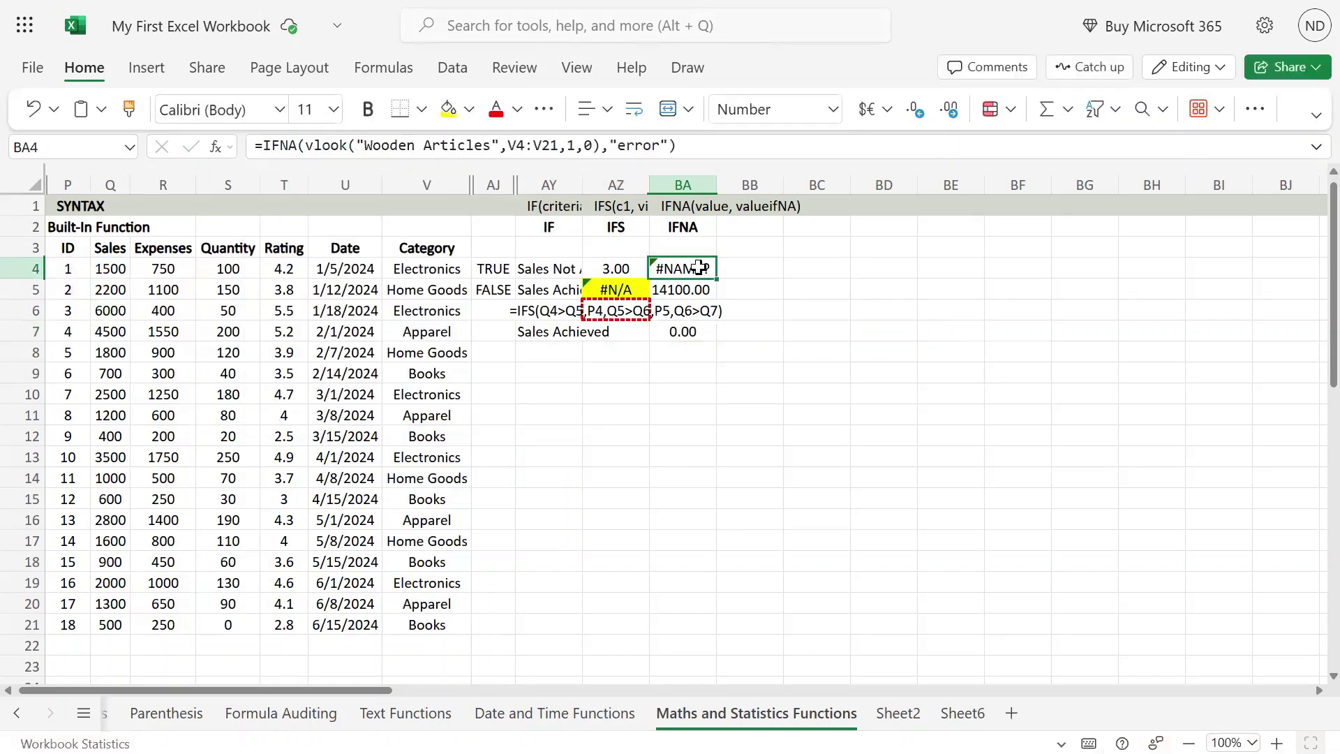